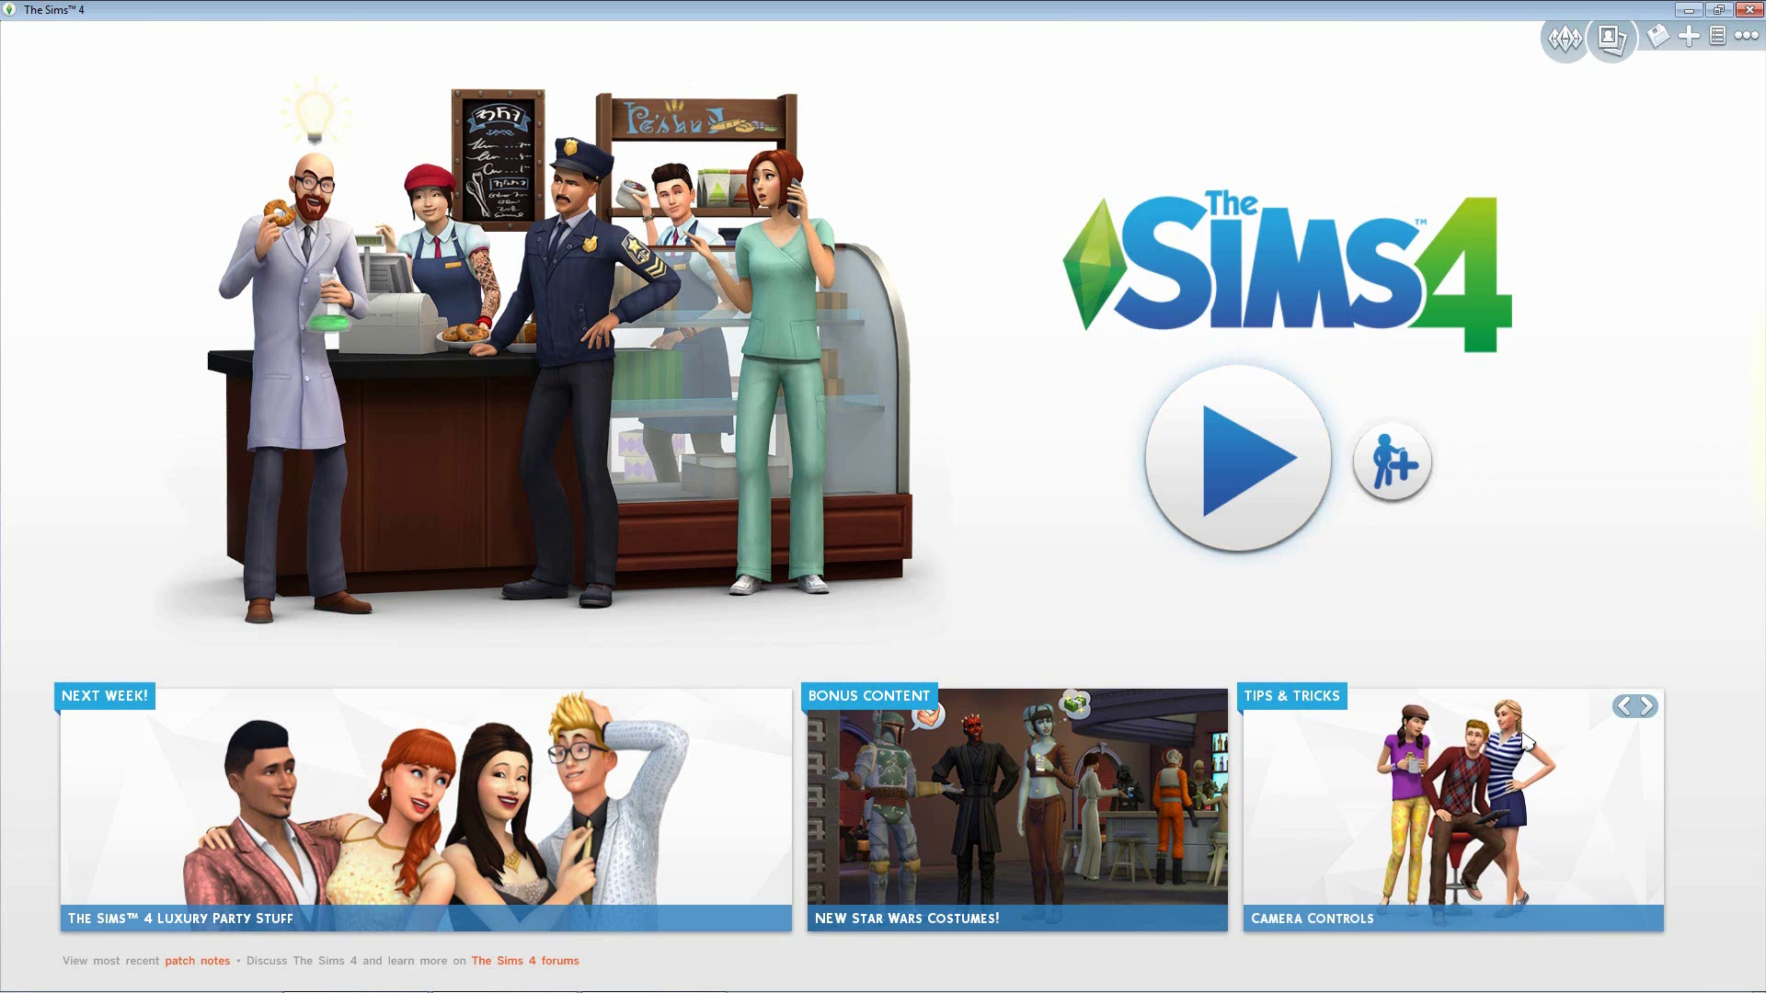
Step: Restore down the game and open Documents › Electronic Arts › The Sims 4 › saves, centred on screen
click(1717, 12)
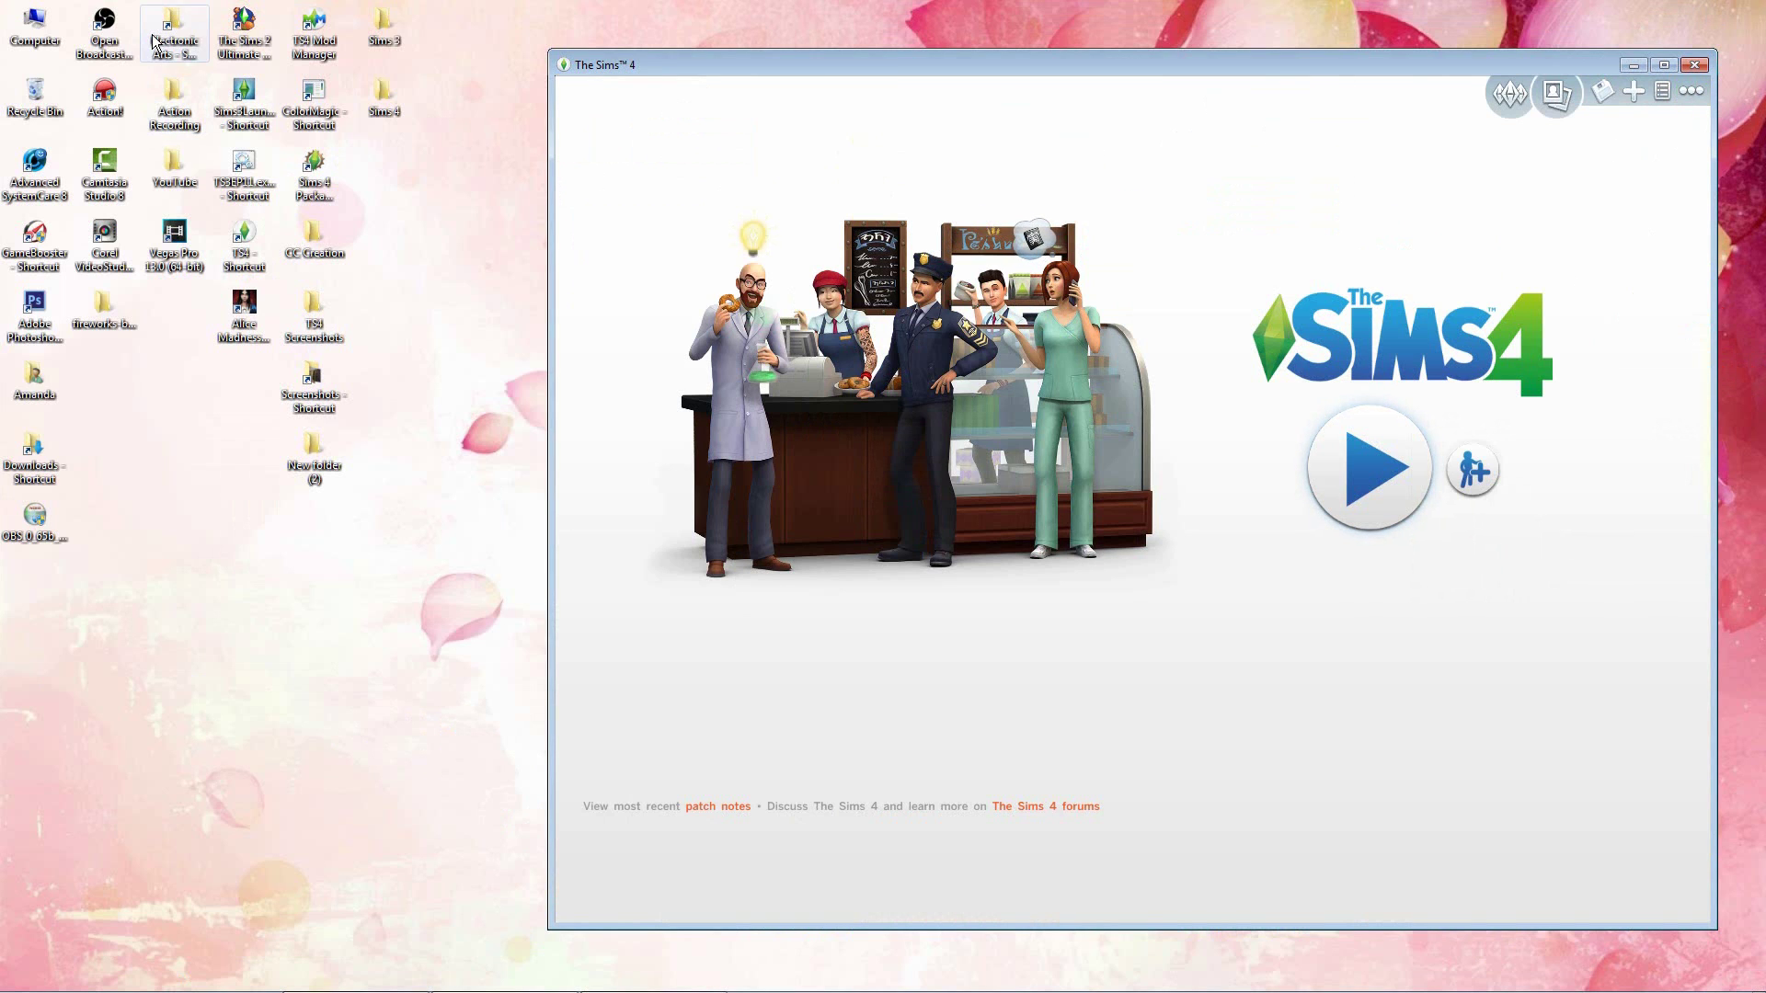
double_click(154, 42)
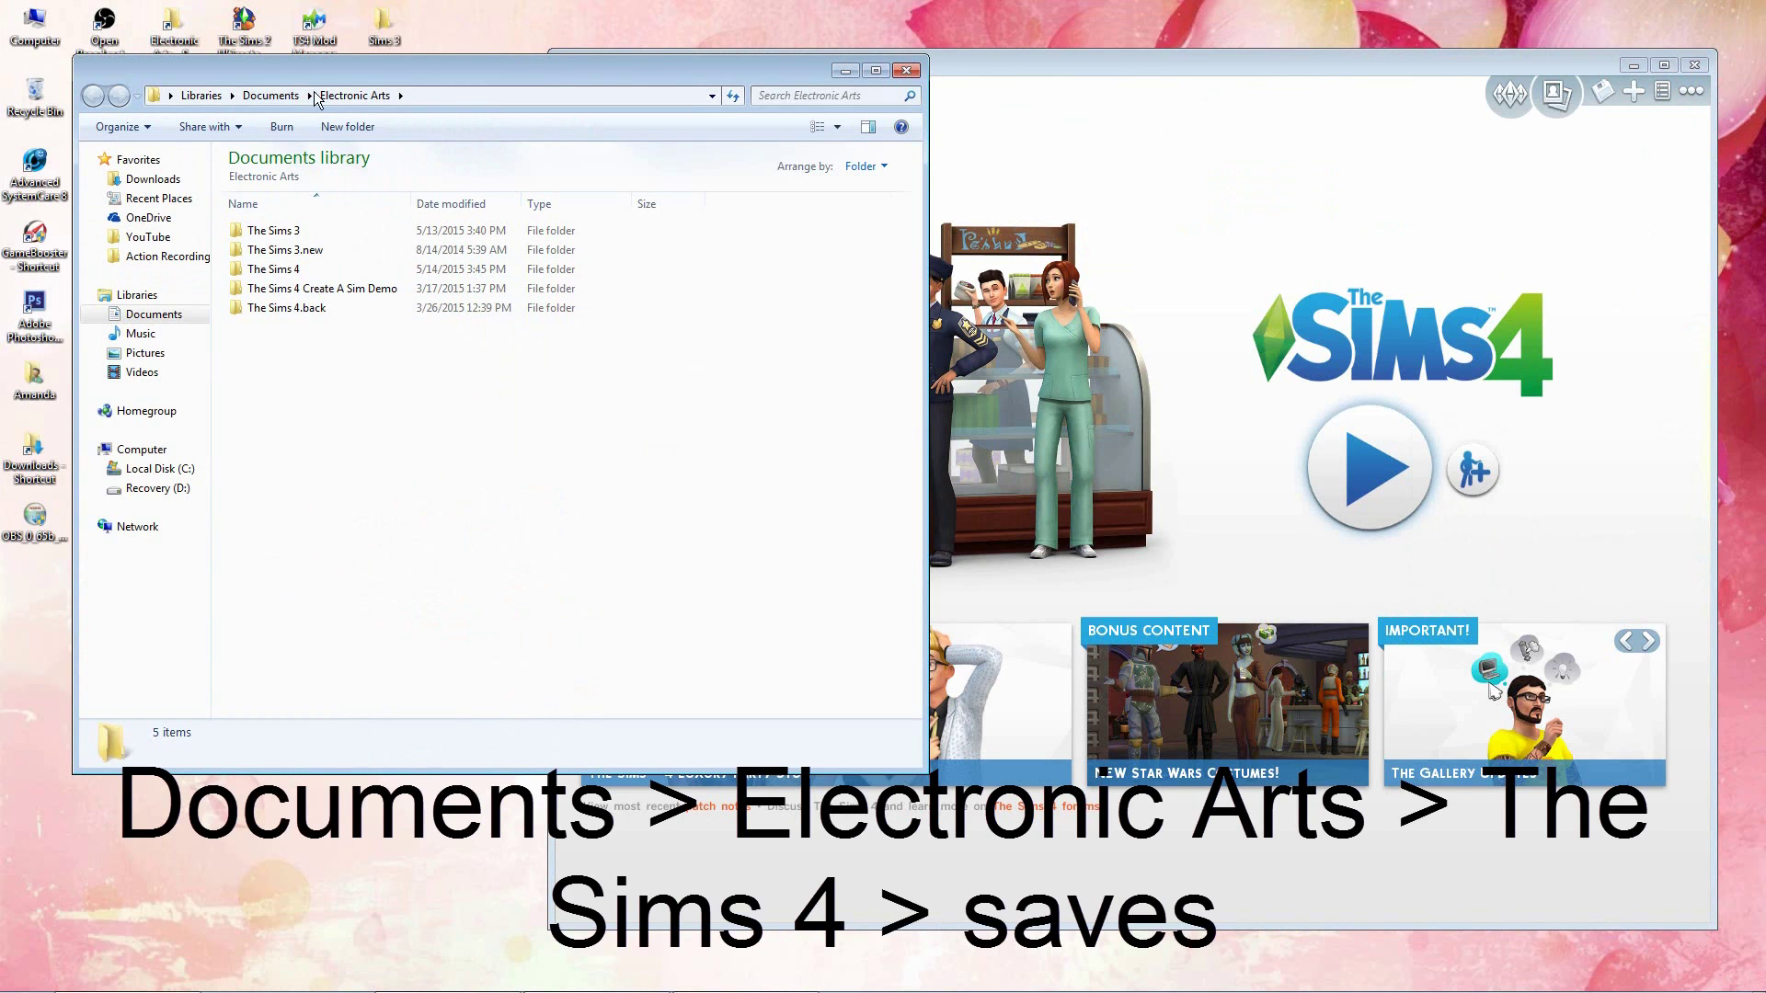
double_click(280, 268)
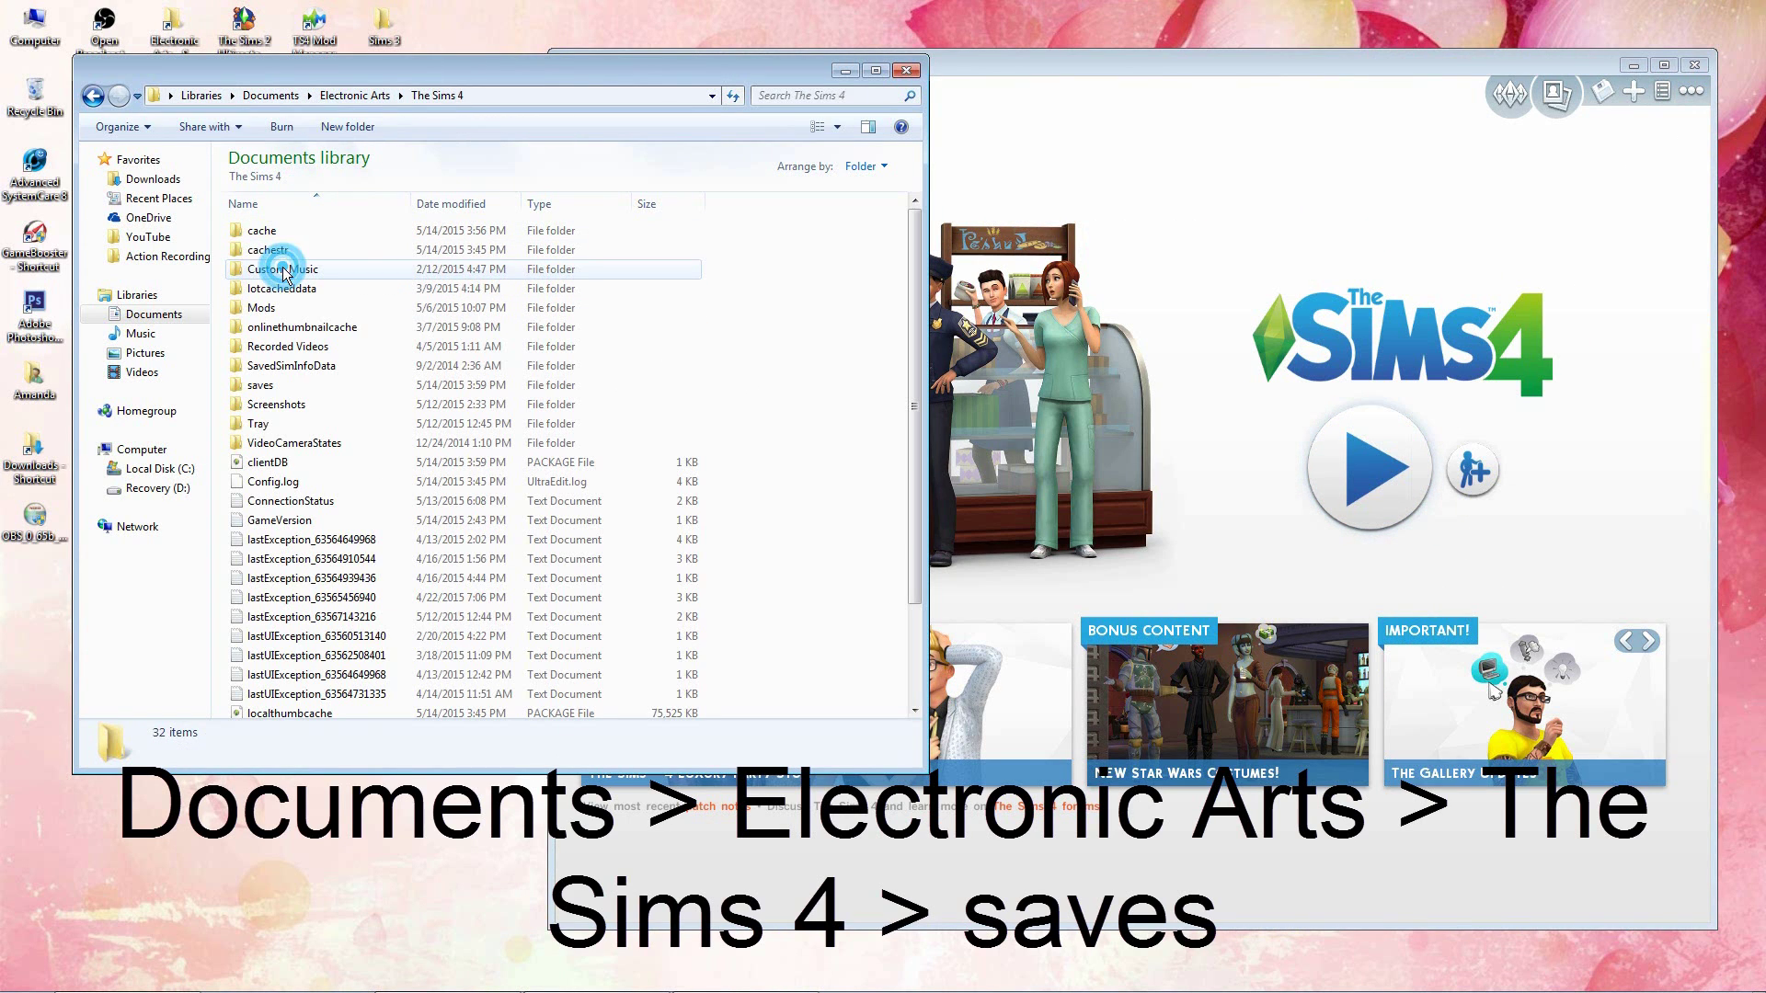
double_click(262, 385)
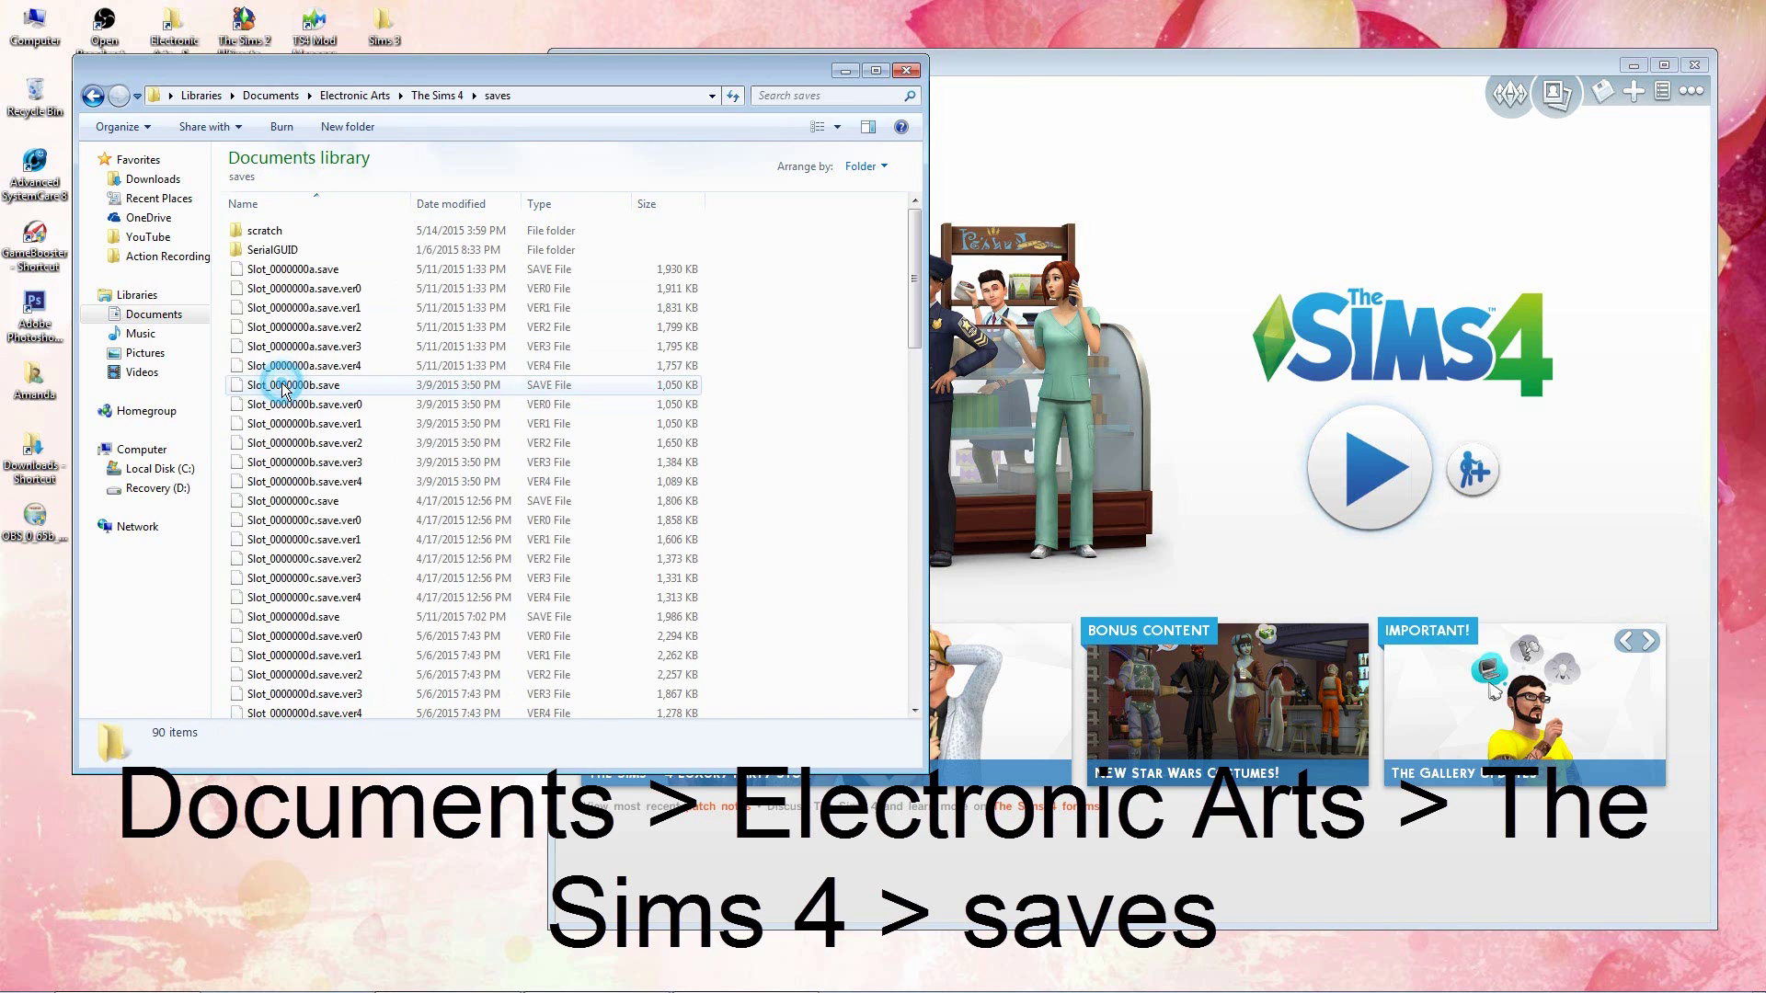
drag(533, 71, 800, 134)
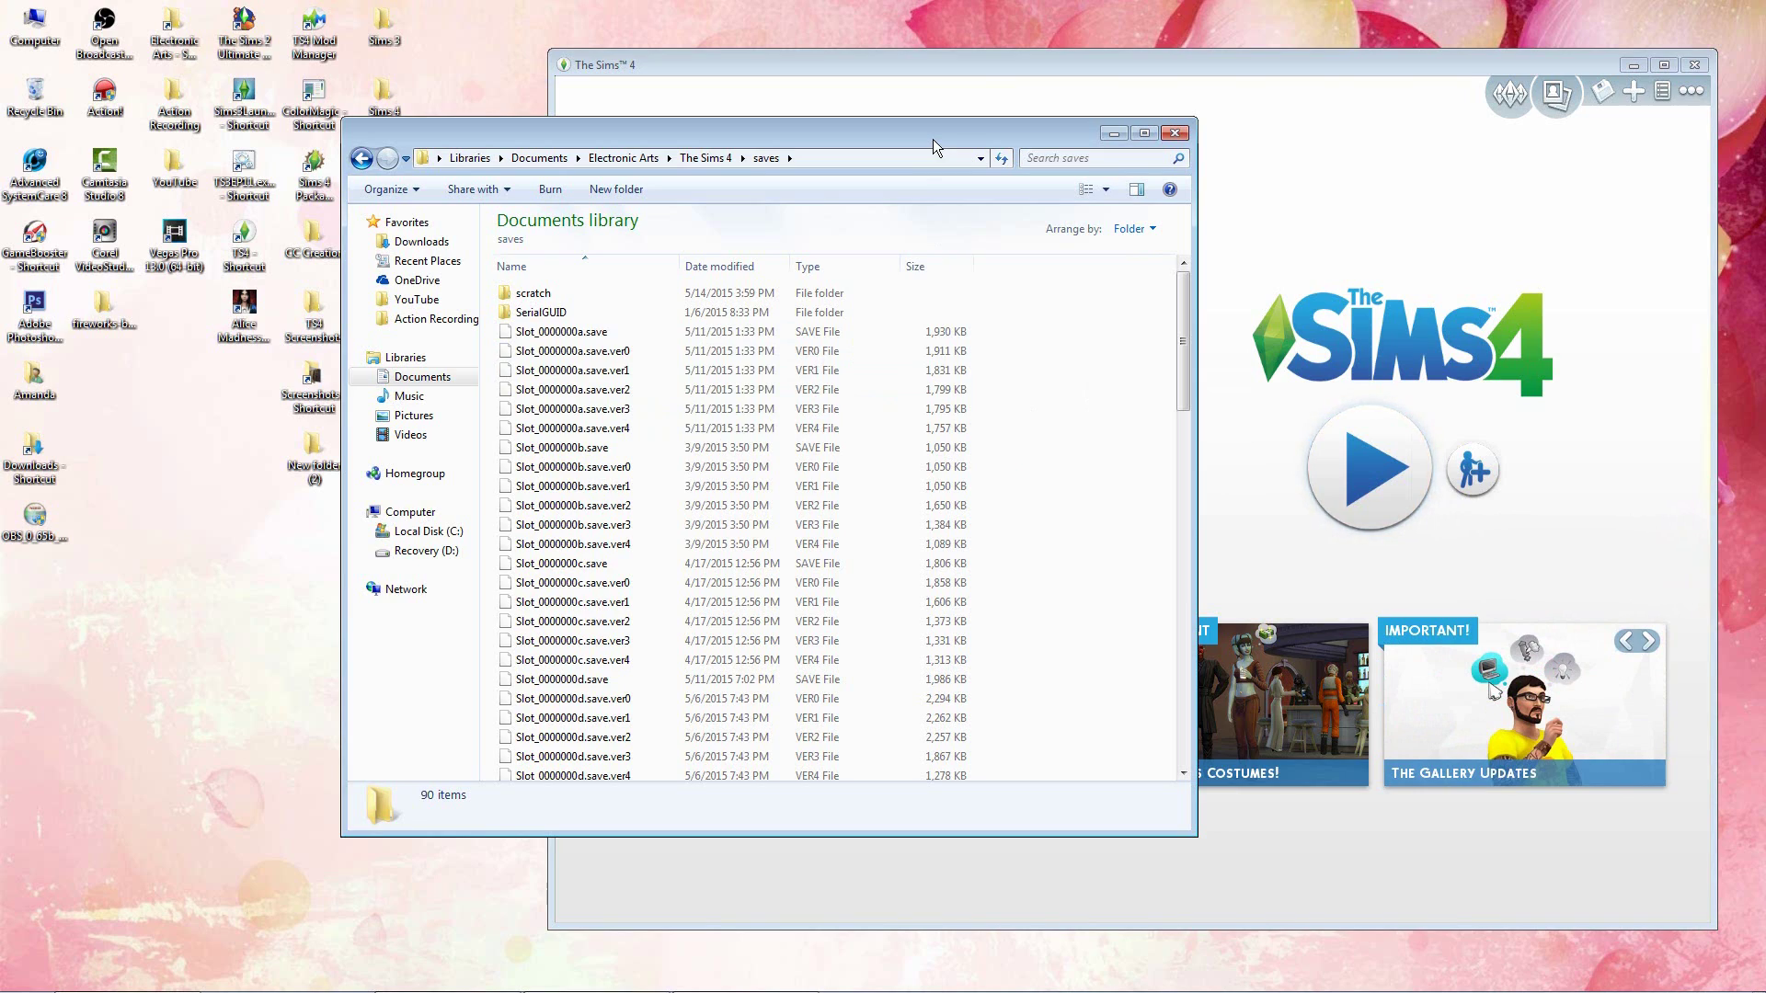
Step: Select all six Slot_0000000a files, from Slot_0000000a.save through Slot_0000000a.save.ver4
drag(933, 139, 997, 151)
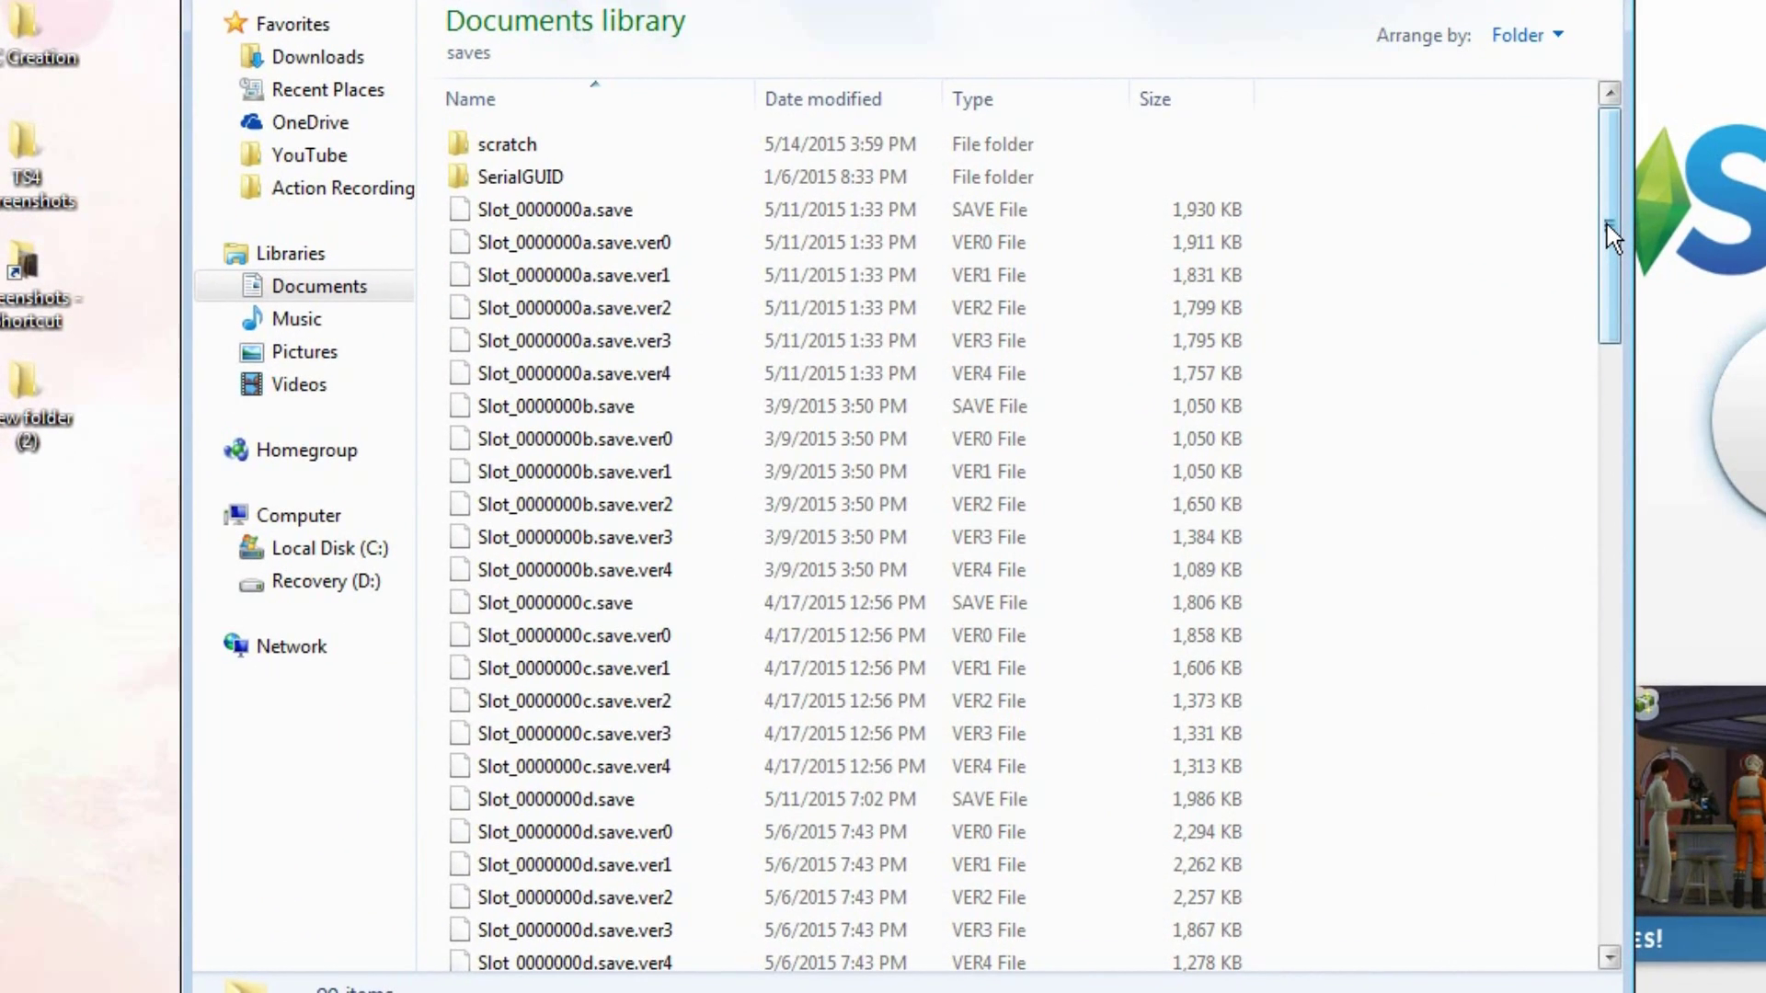
mouse_move(1608, 224)
mouse_down()
mouse_move(1617, 563)
mouse_move(1592, 832)
mouse_move(1562, 891)
mouse_move(1603, 881)
mouse_move(1643, 646)
mouse_move(1633, 208)
mouse_up()
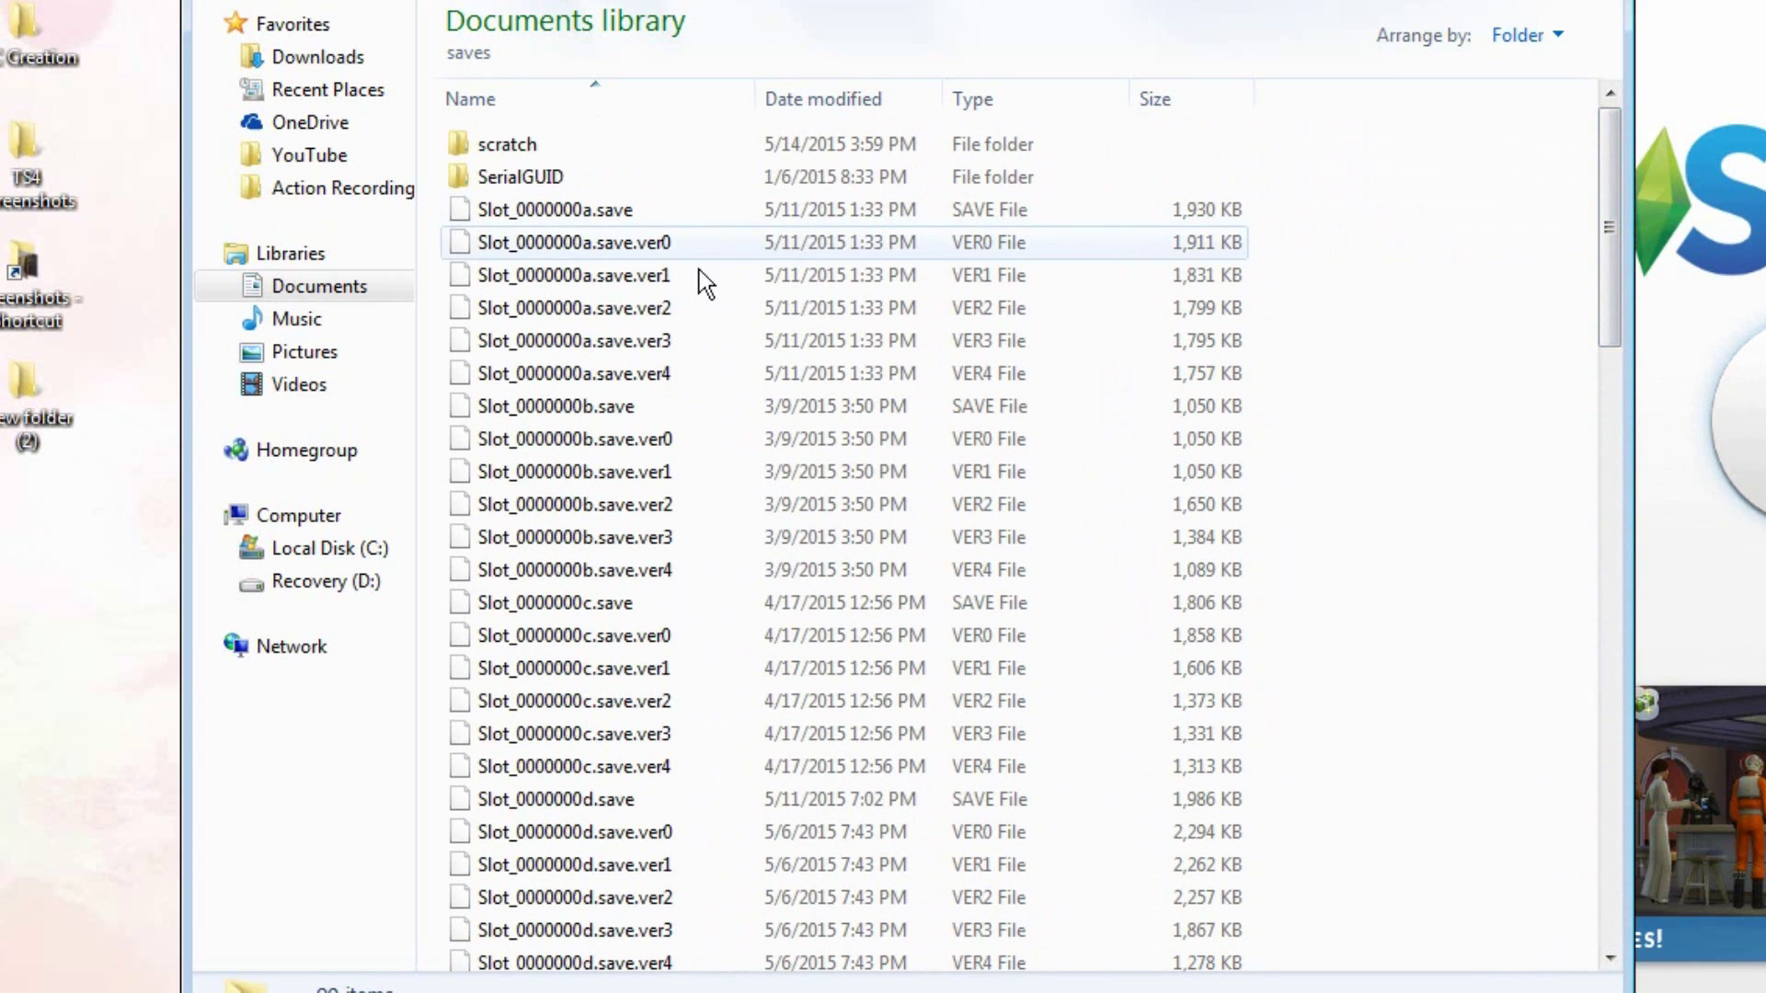
click(639, 245)
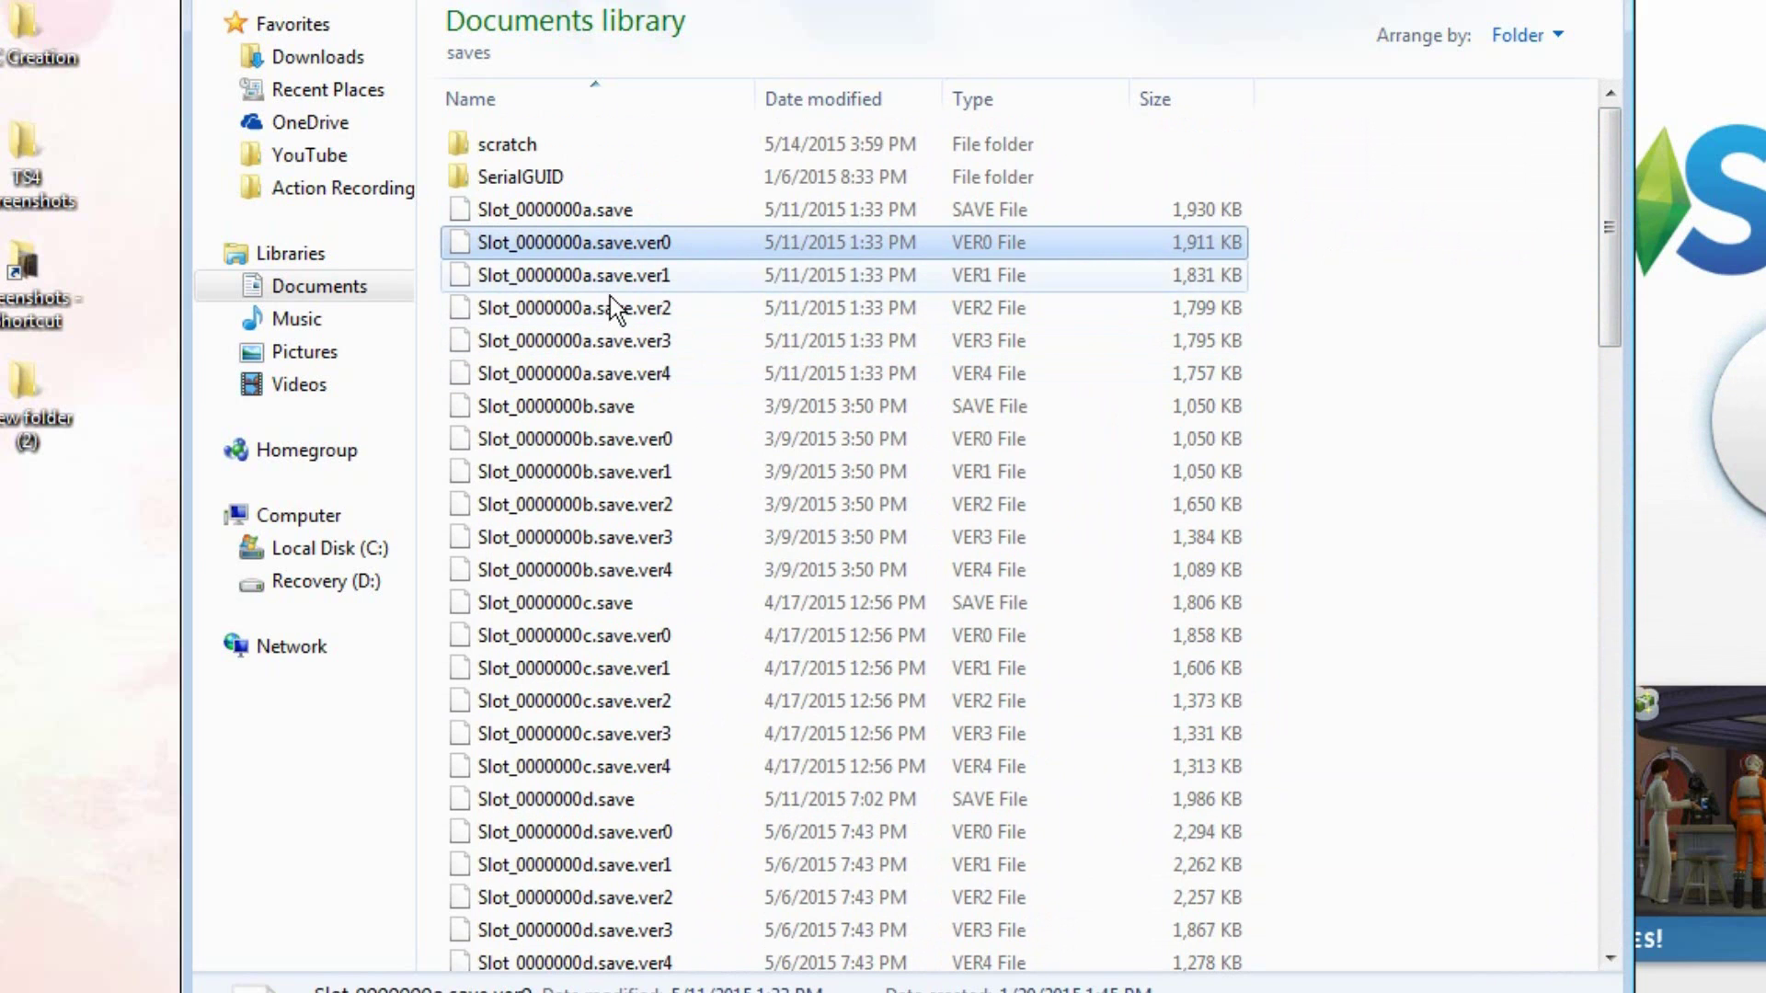
click(604, 213)
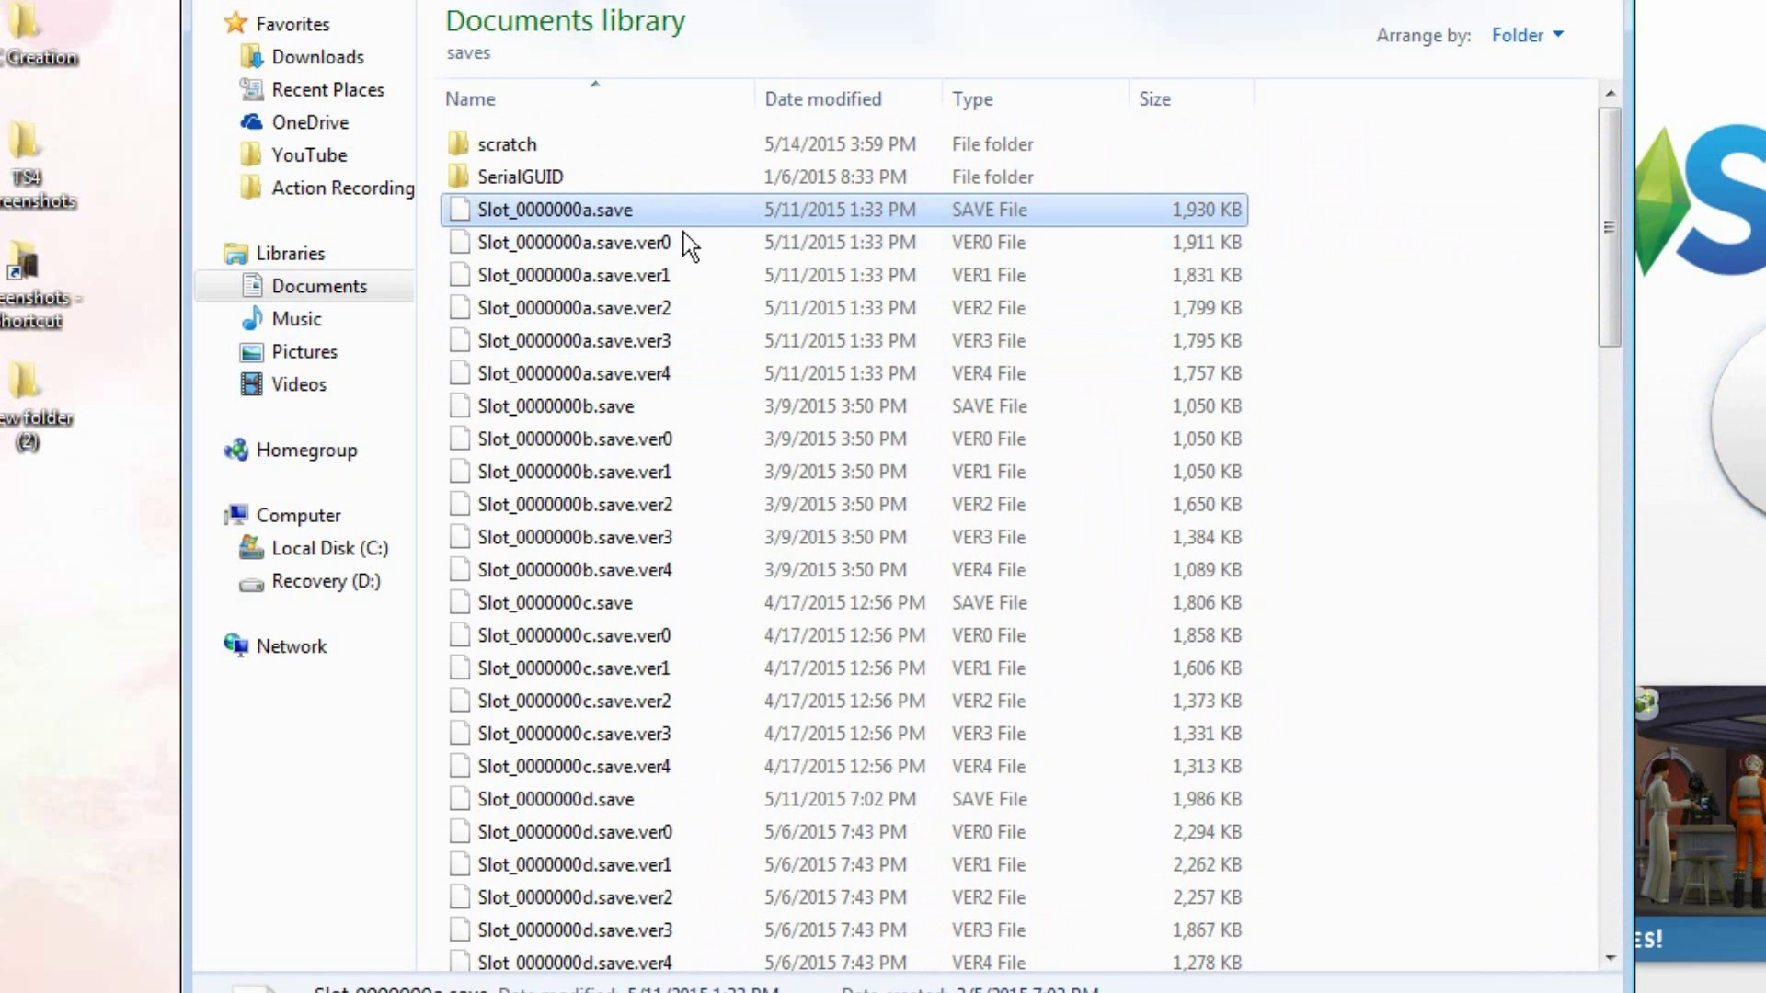
shift+click(626, 373)
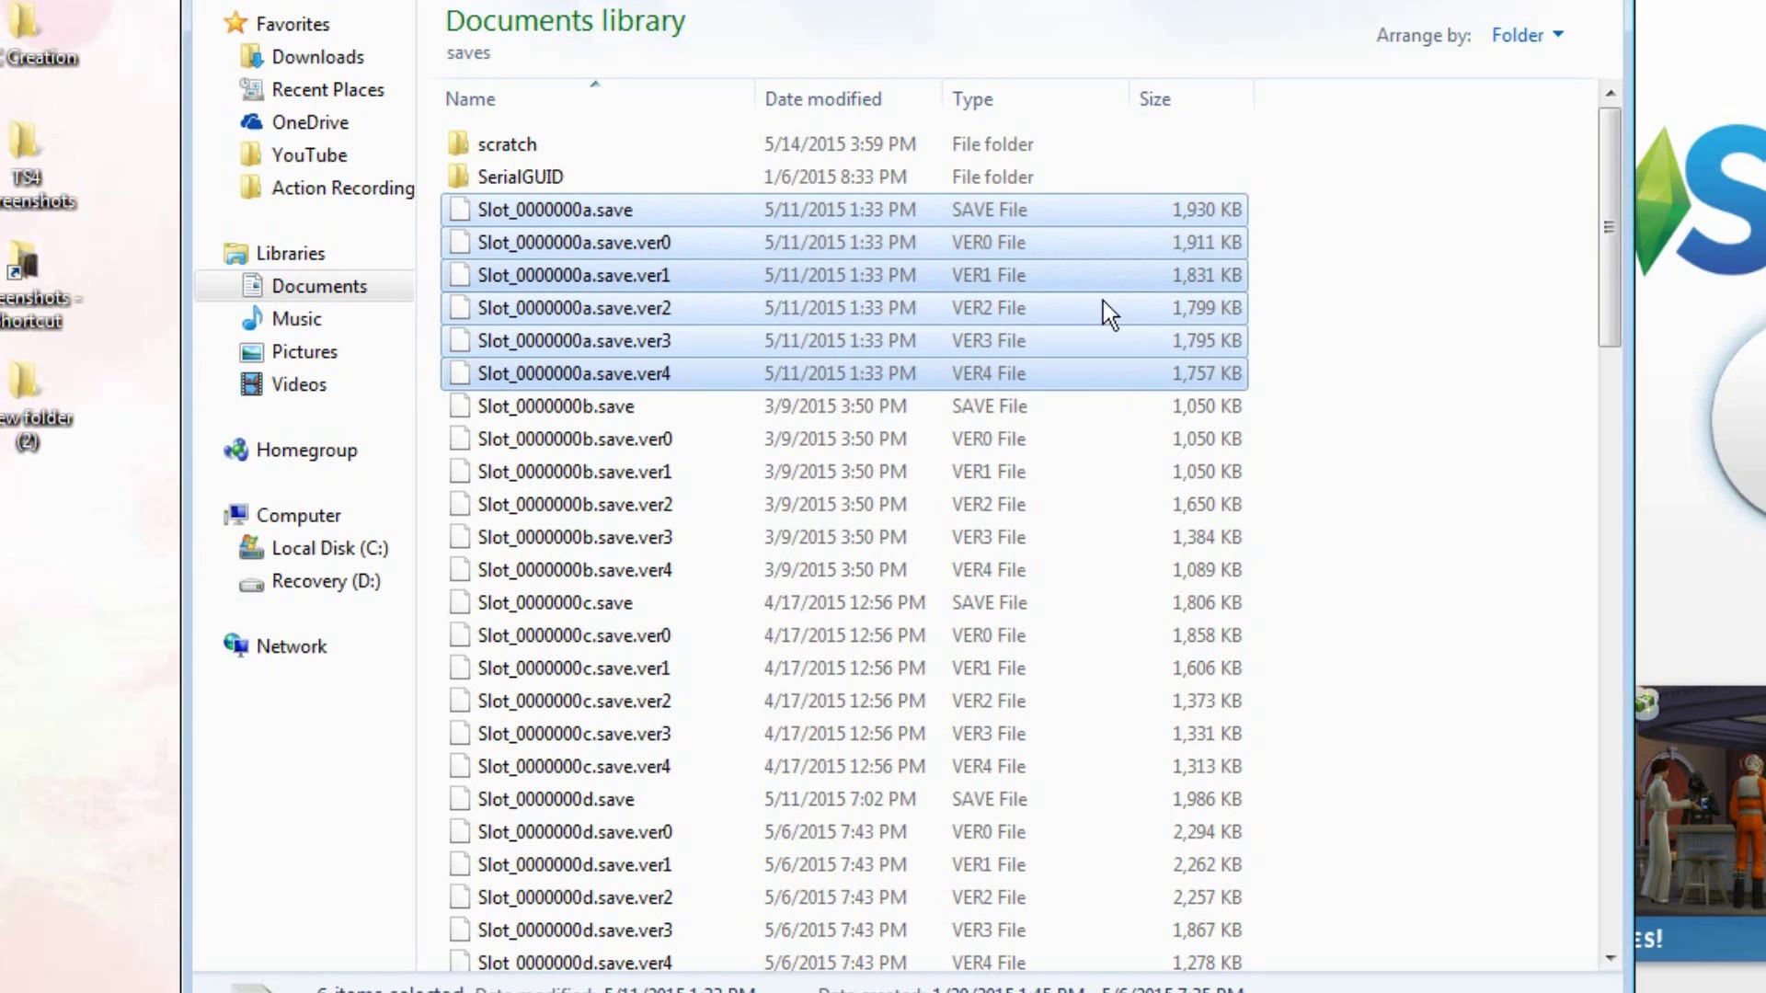
click(1426, 309)
drag(1268, 396, 756, 565)
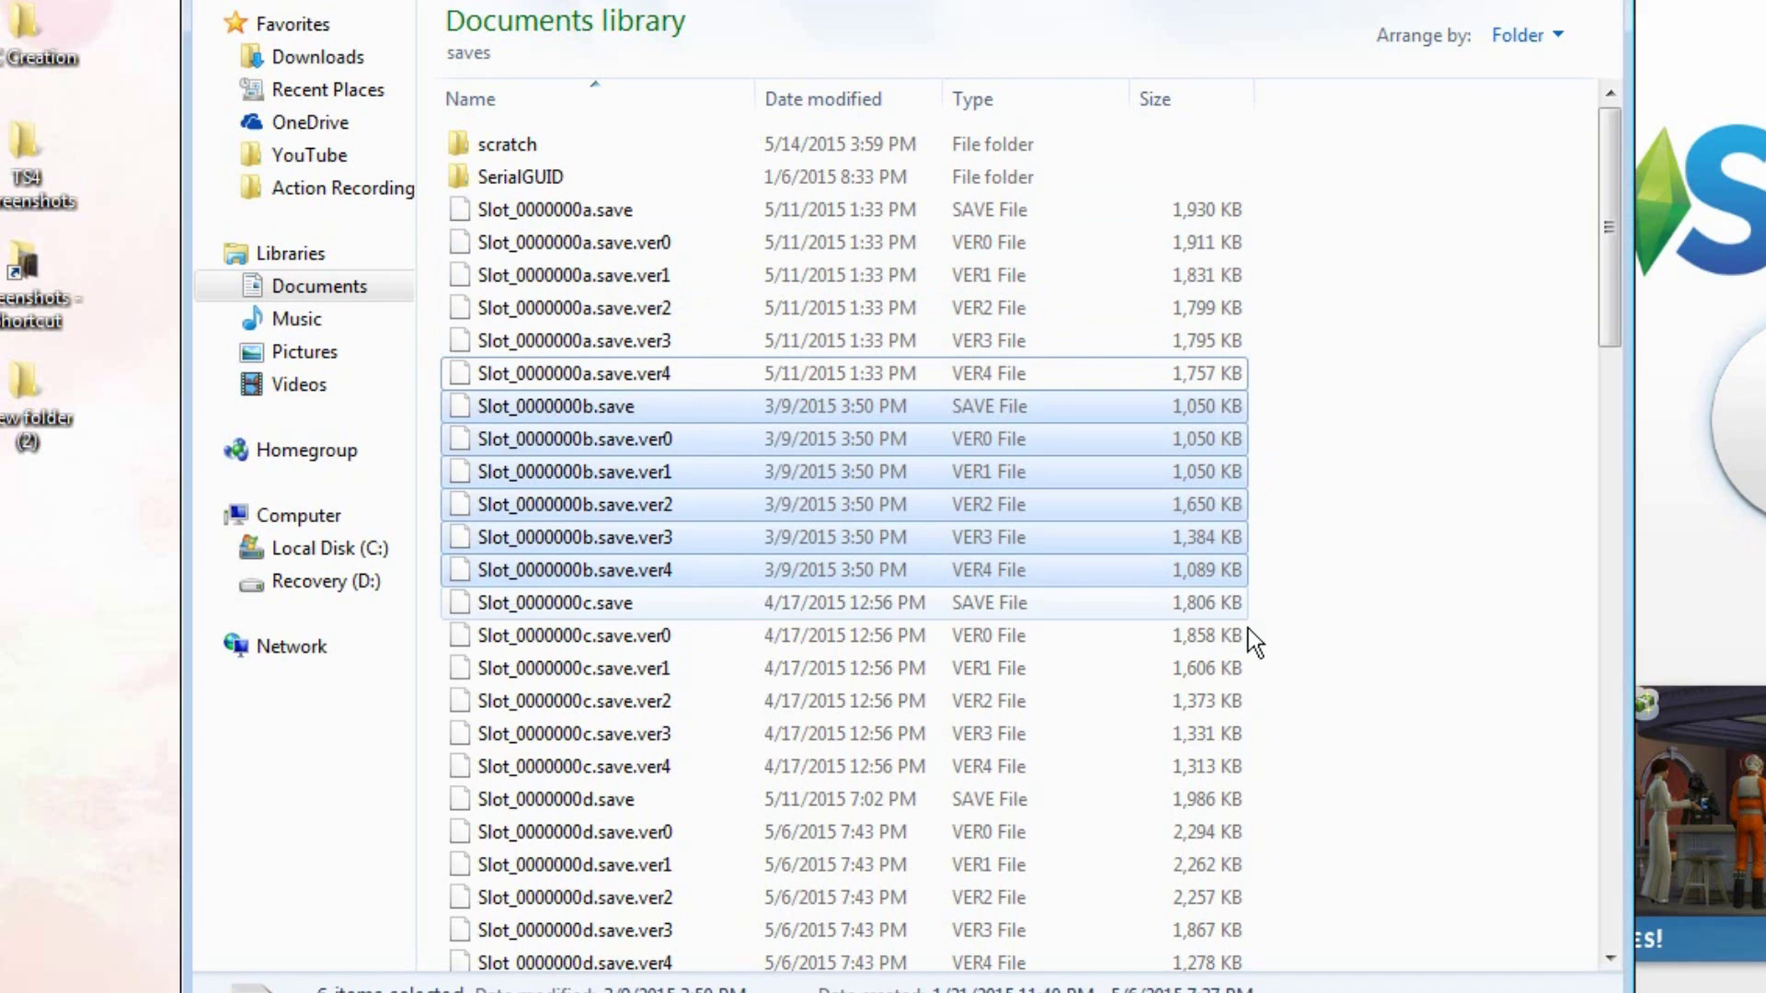
drag(1277, 609, 769, 782)
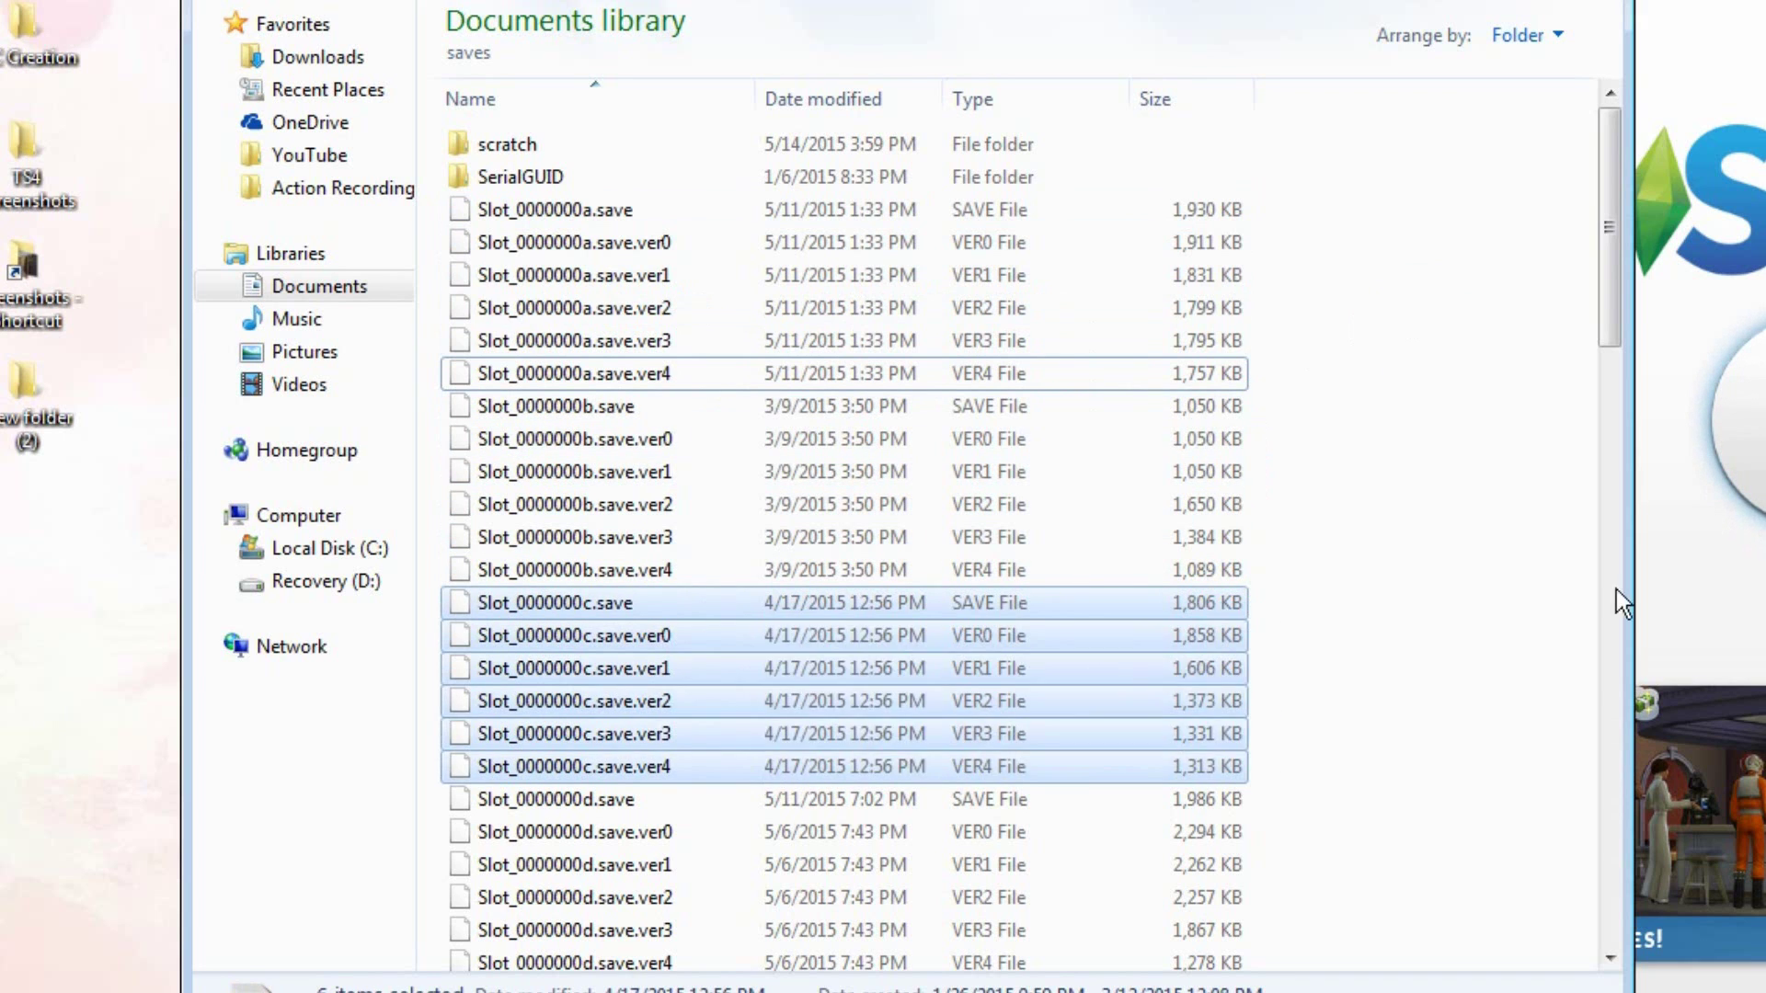
scroll(1310, 522, down, 6)
scroll(1337, 520, down, 1)
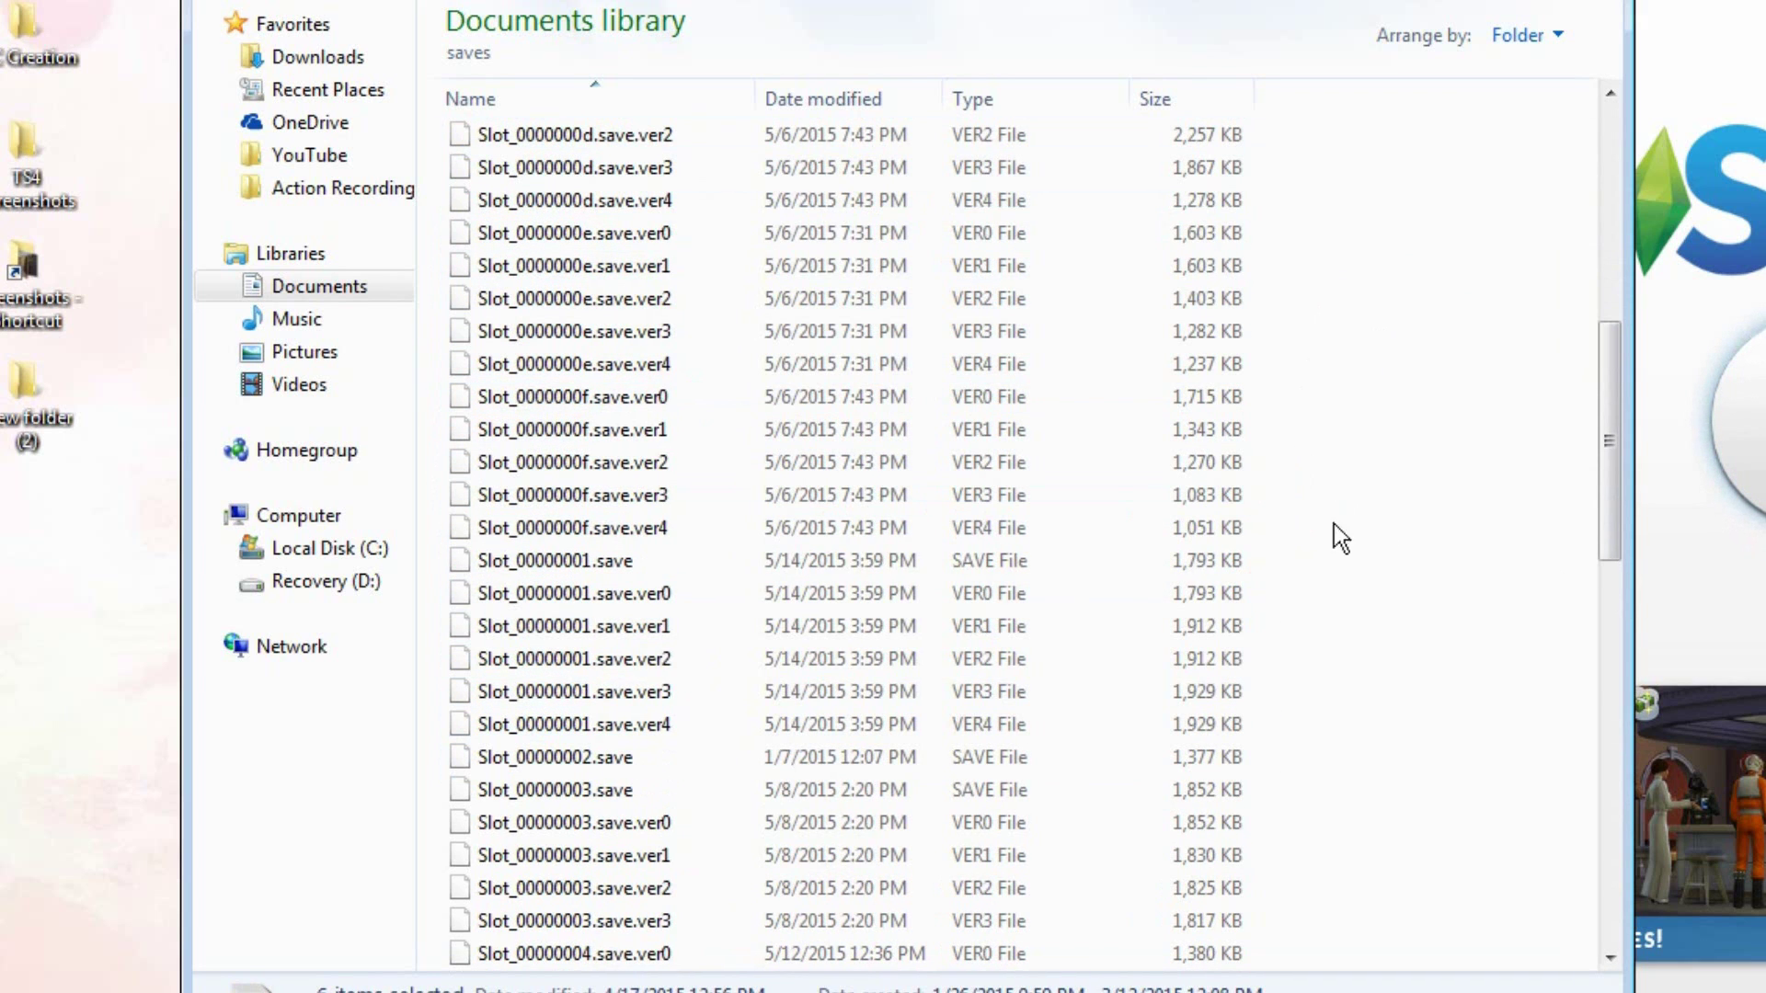
drag(1273, 556, 789, 732)
click(567, 756)
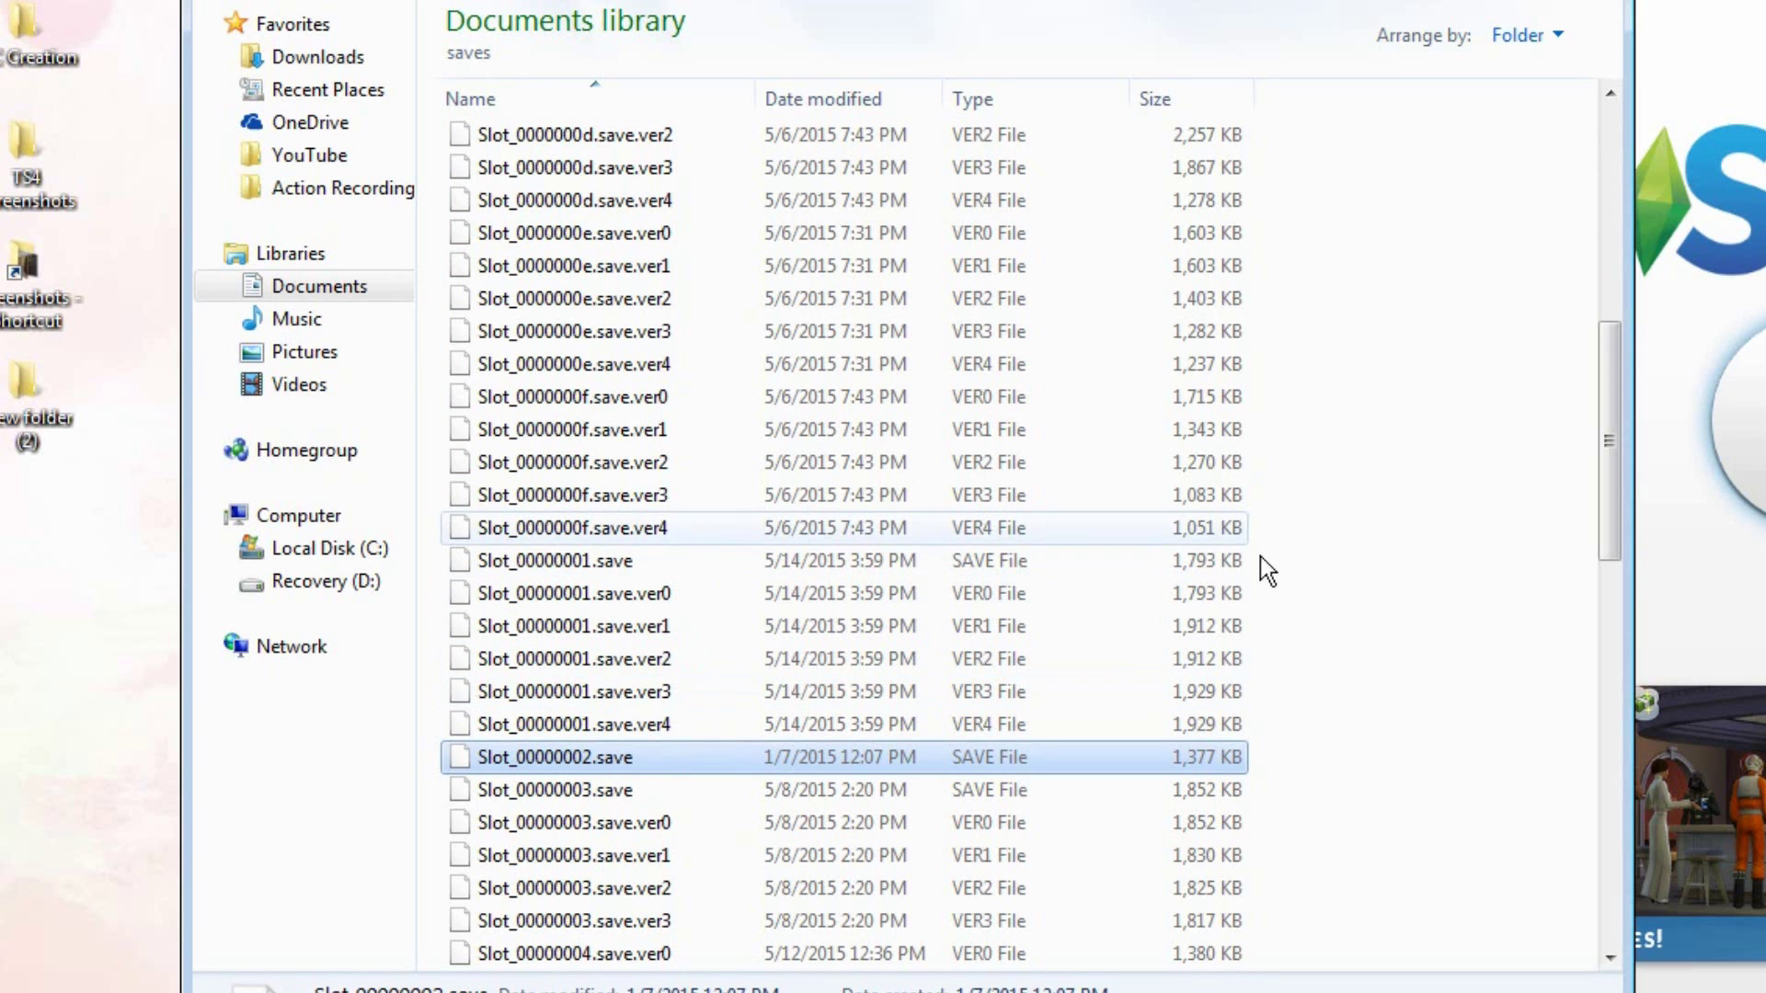
scroll(1334, 563, down, 2)
scroll(1315, 575, down, 1)
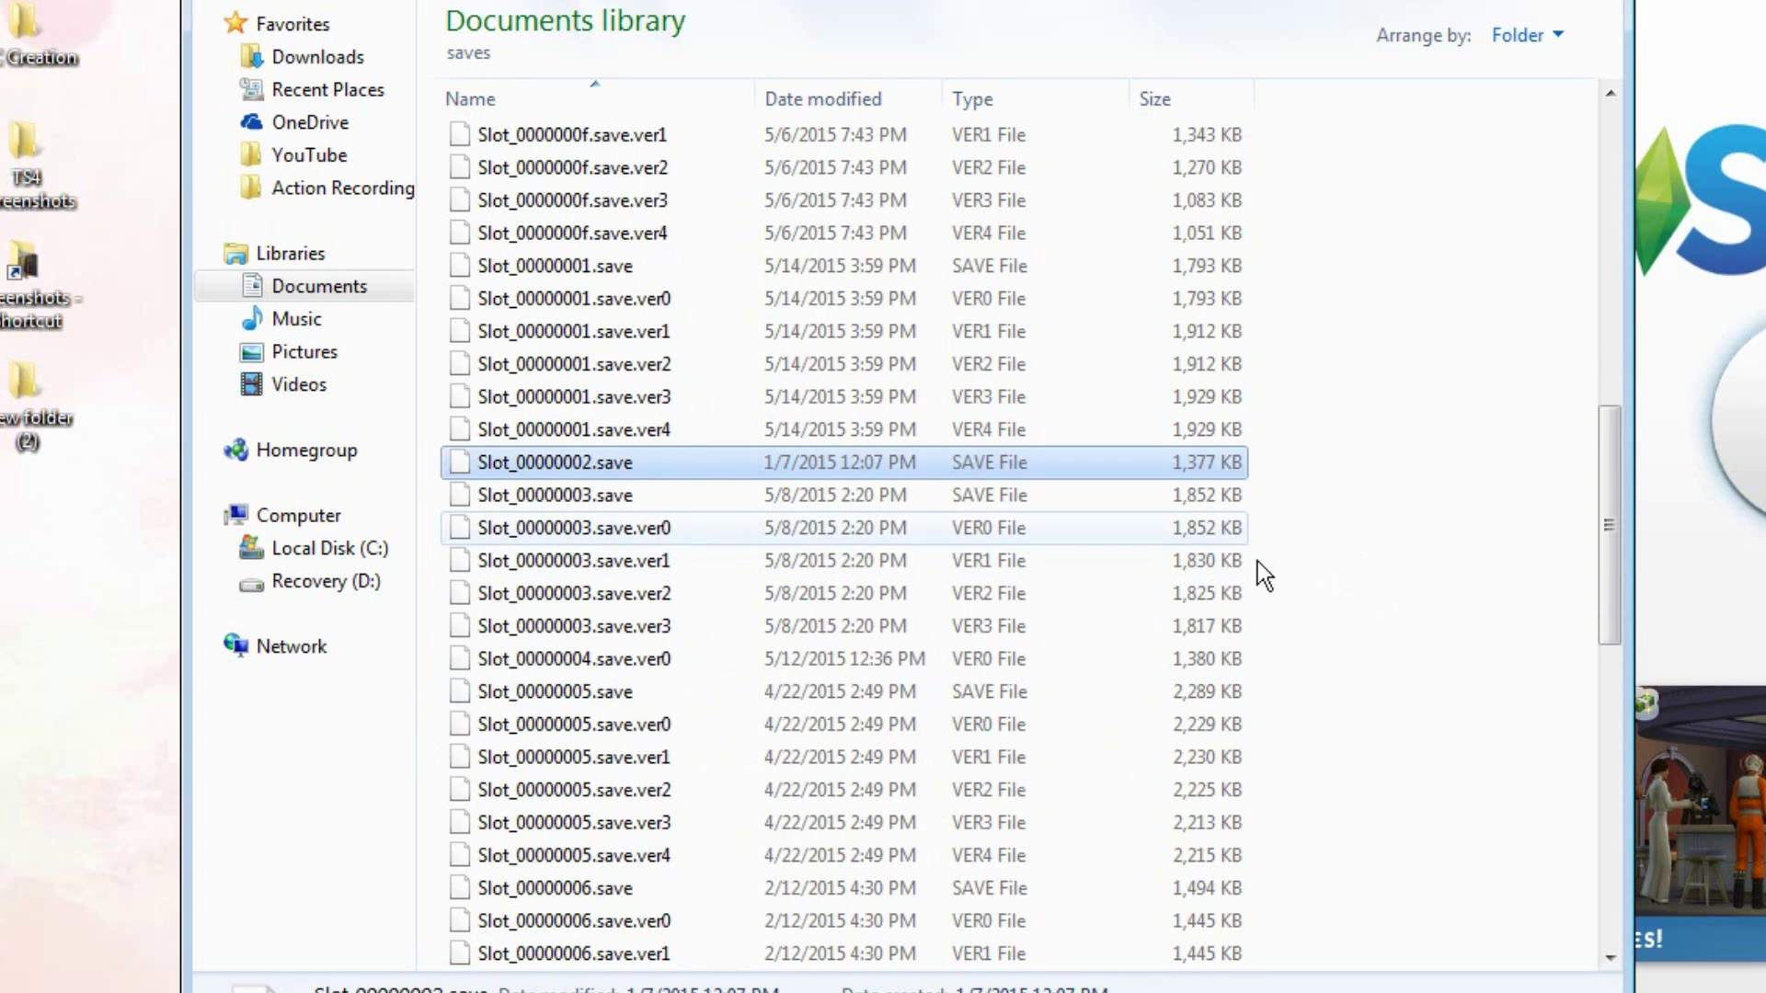
drag(1271, 505, 699, 640)
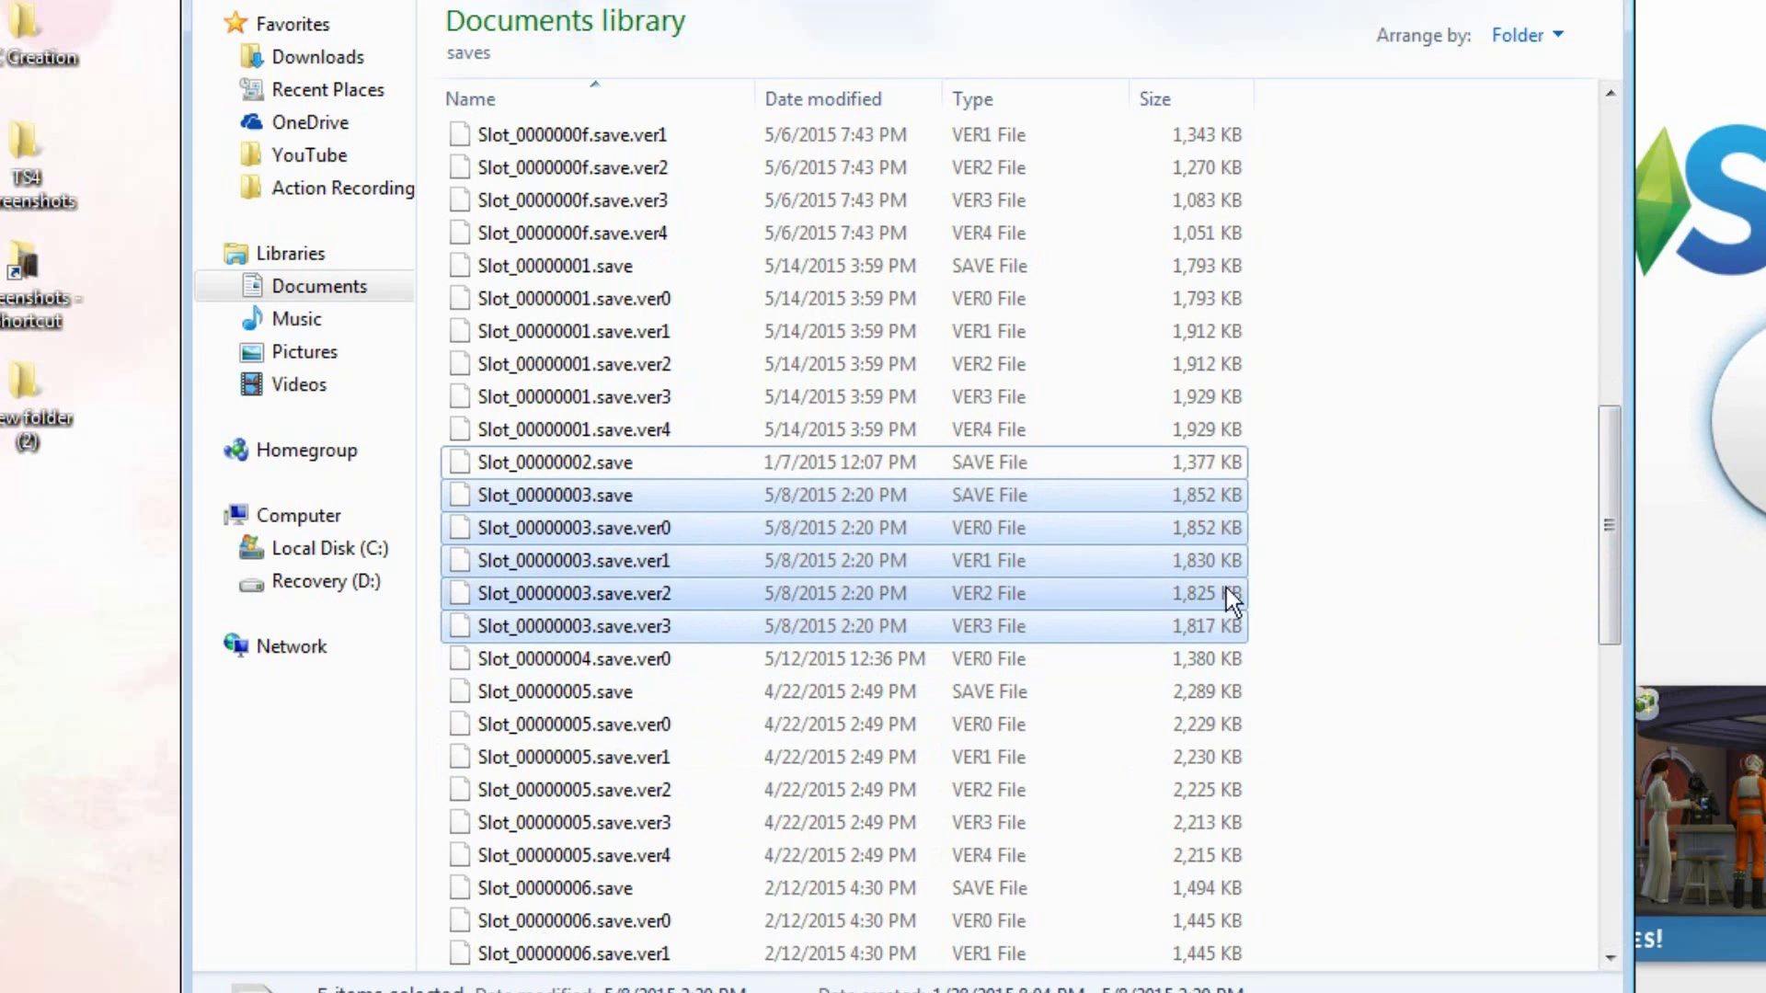
click(1554, 488)
scroll(1554, 488, up, 7)
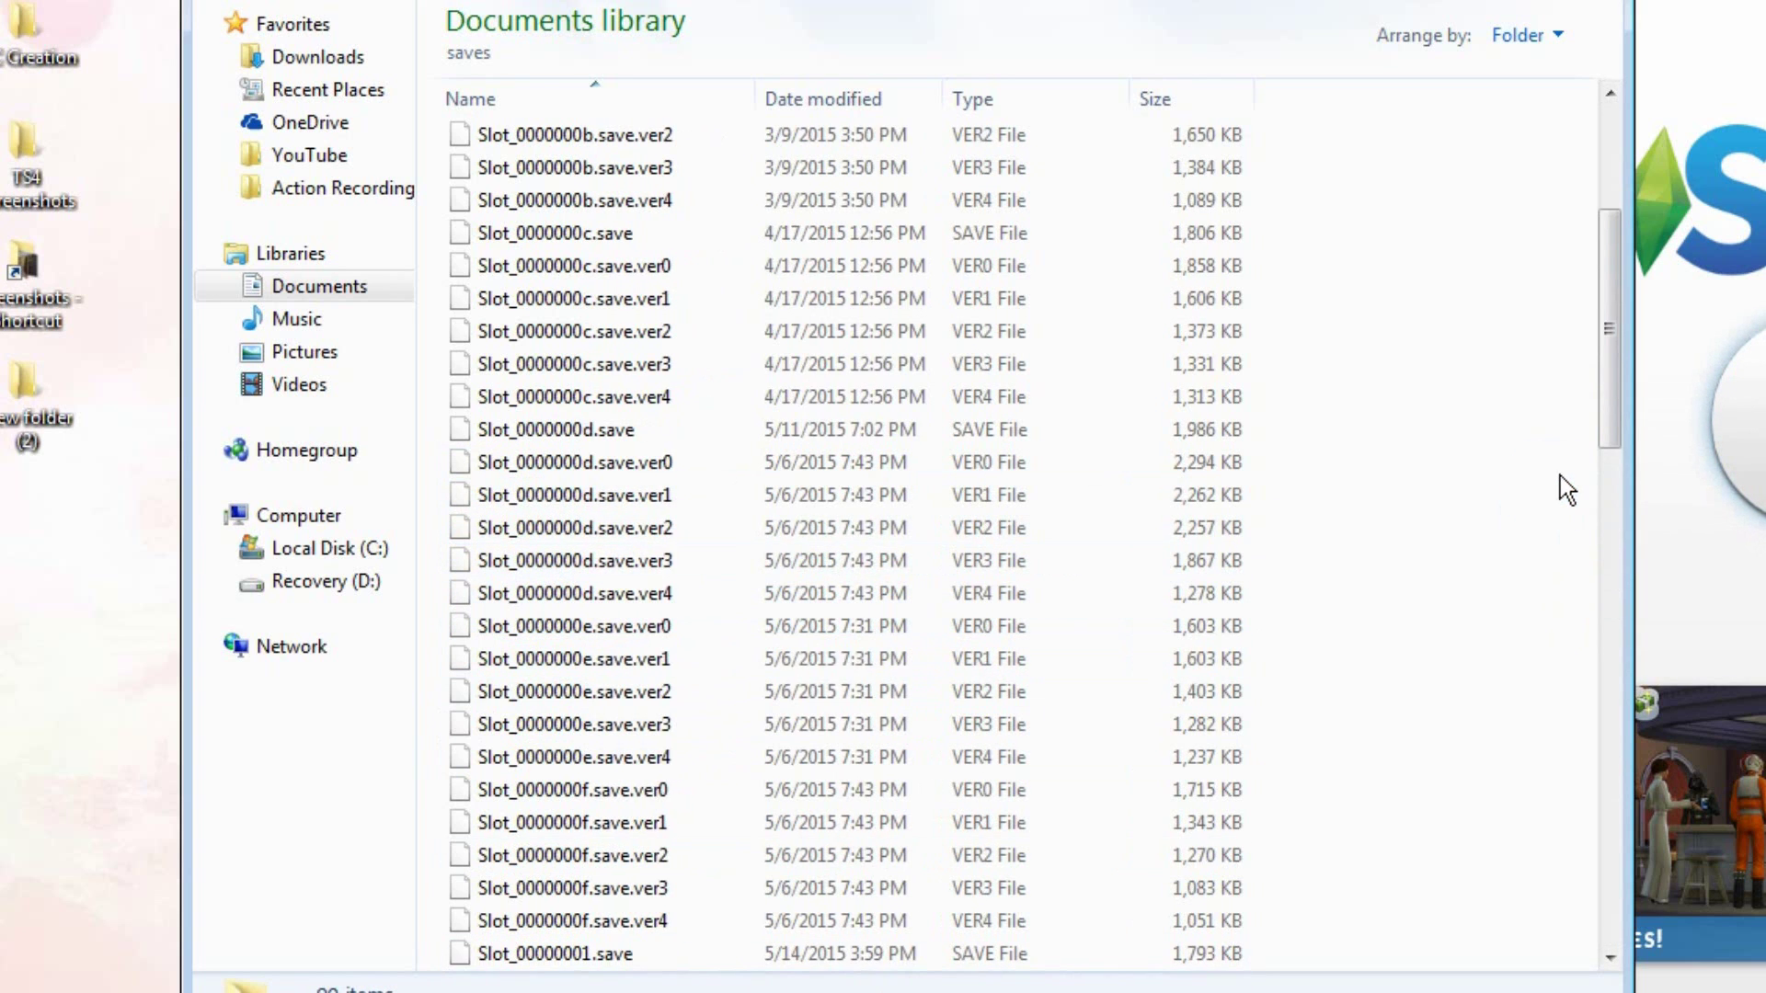
scroll(1560, 474, up, 4)
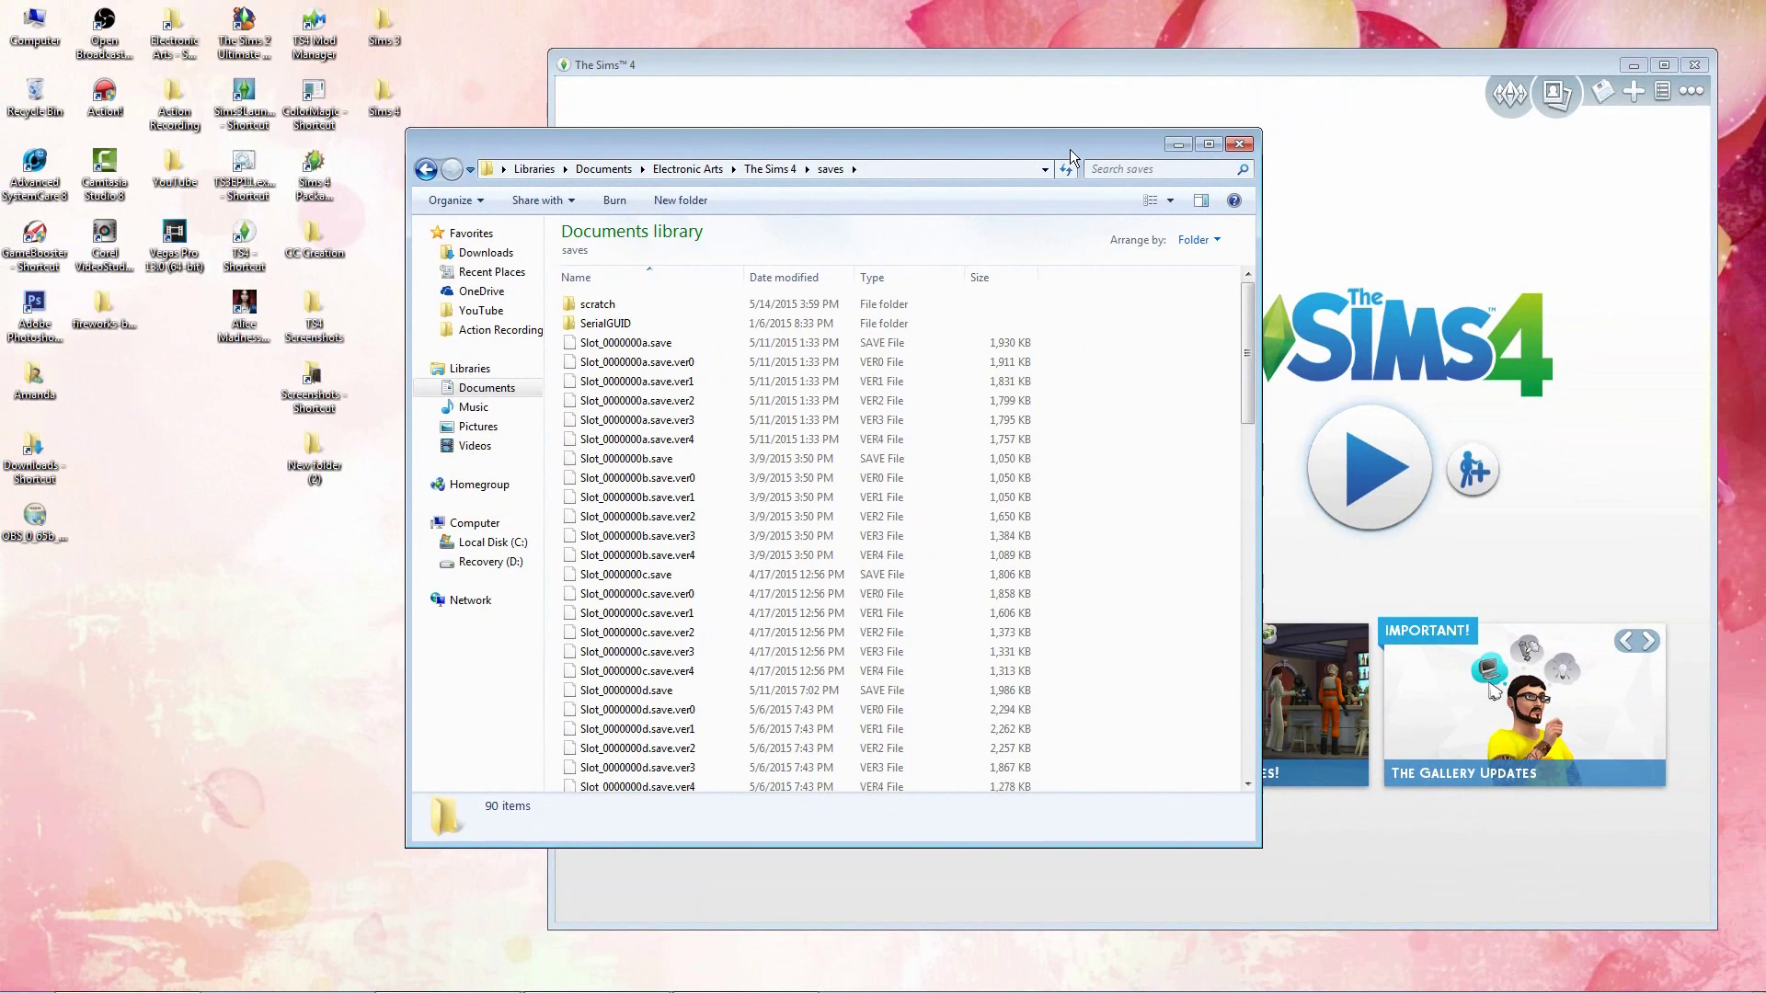
Step: Move the saves folder left and bring up The Sims 4 Load Game list
drag(1099, 113, 730, 96)
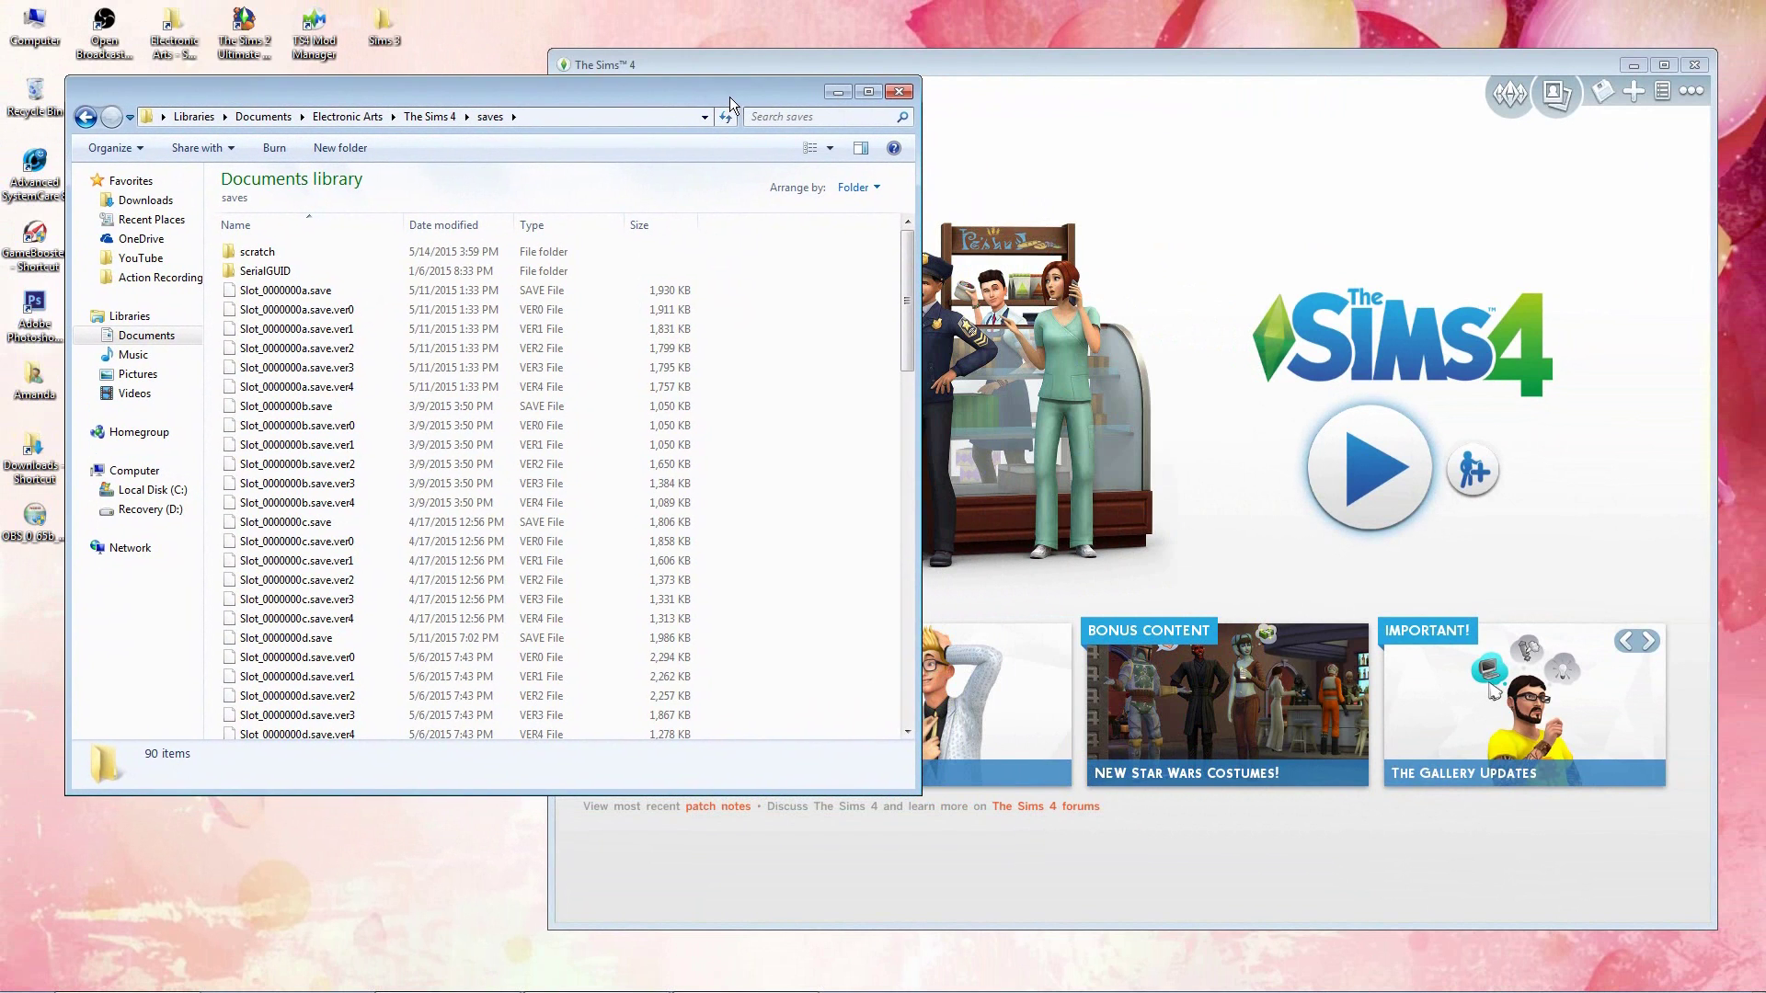
click(1430, 237)
click(1601, 92)
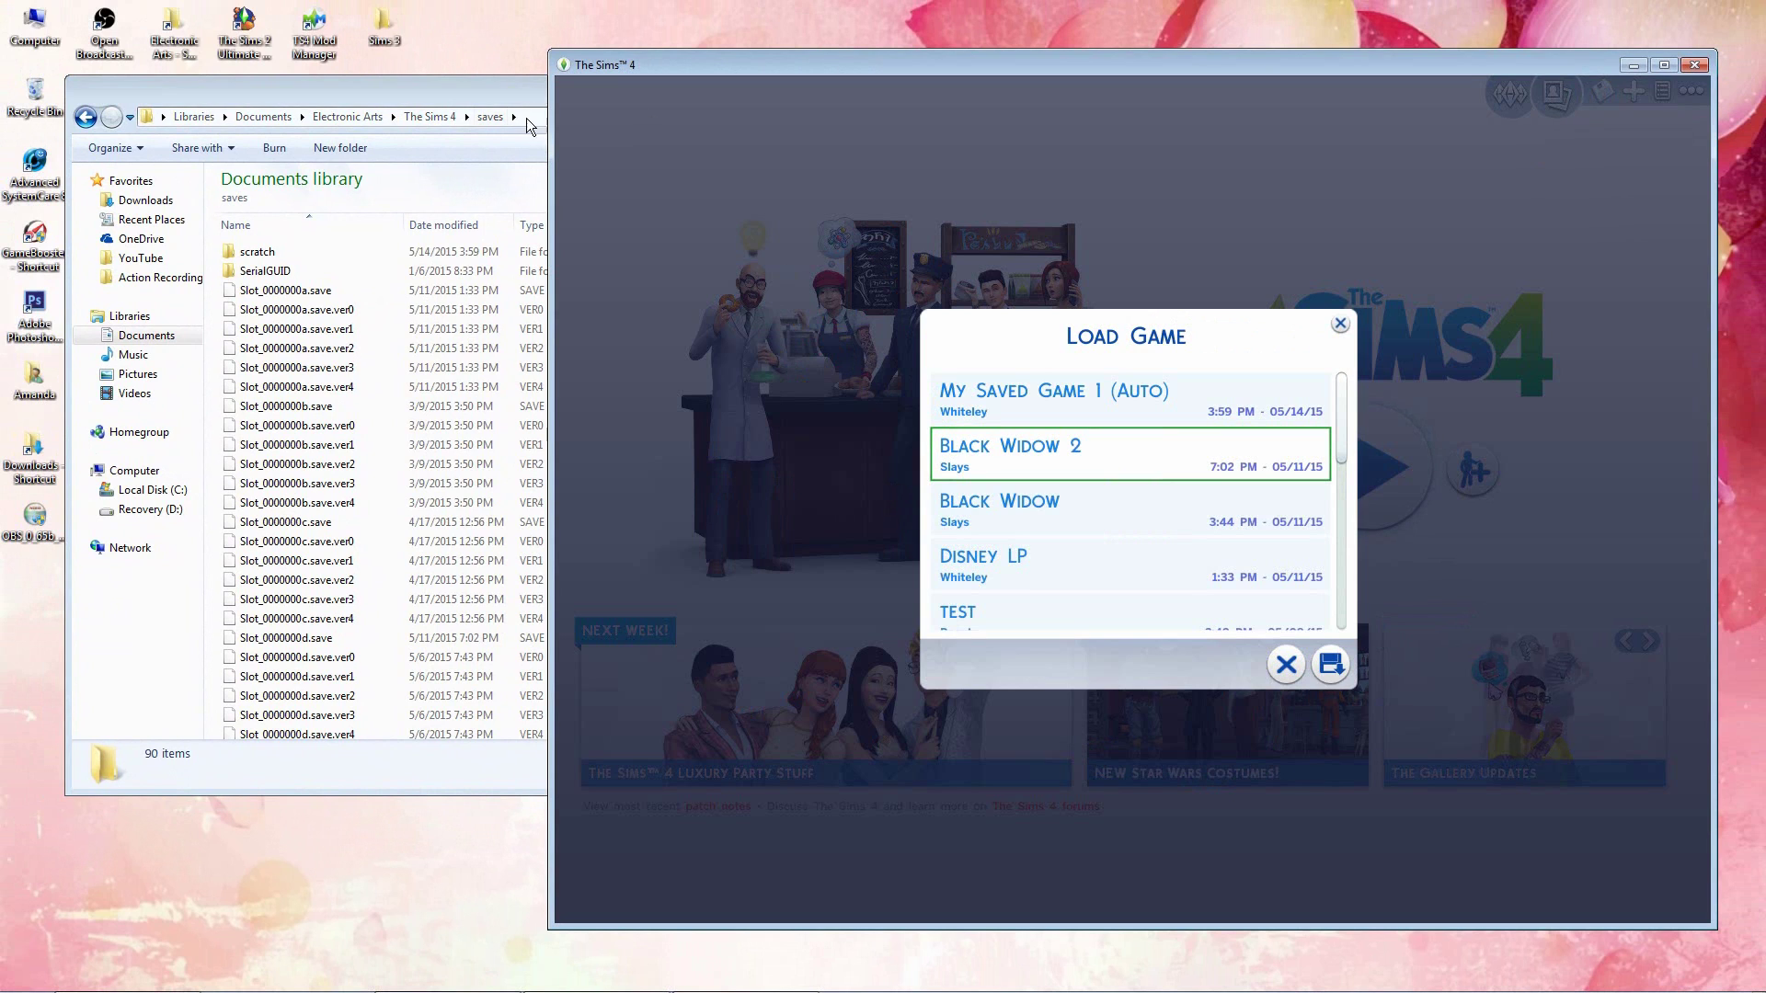
Step: Narrow the saves folder window so it sits beside the game's save list
click(501, 92)
mouse_move(500, 92)
mouse_down()
mouse_move(564, 97)
mouse_move(527, 70)
mouse_up()
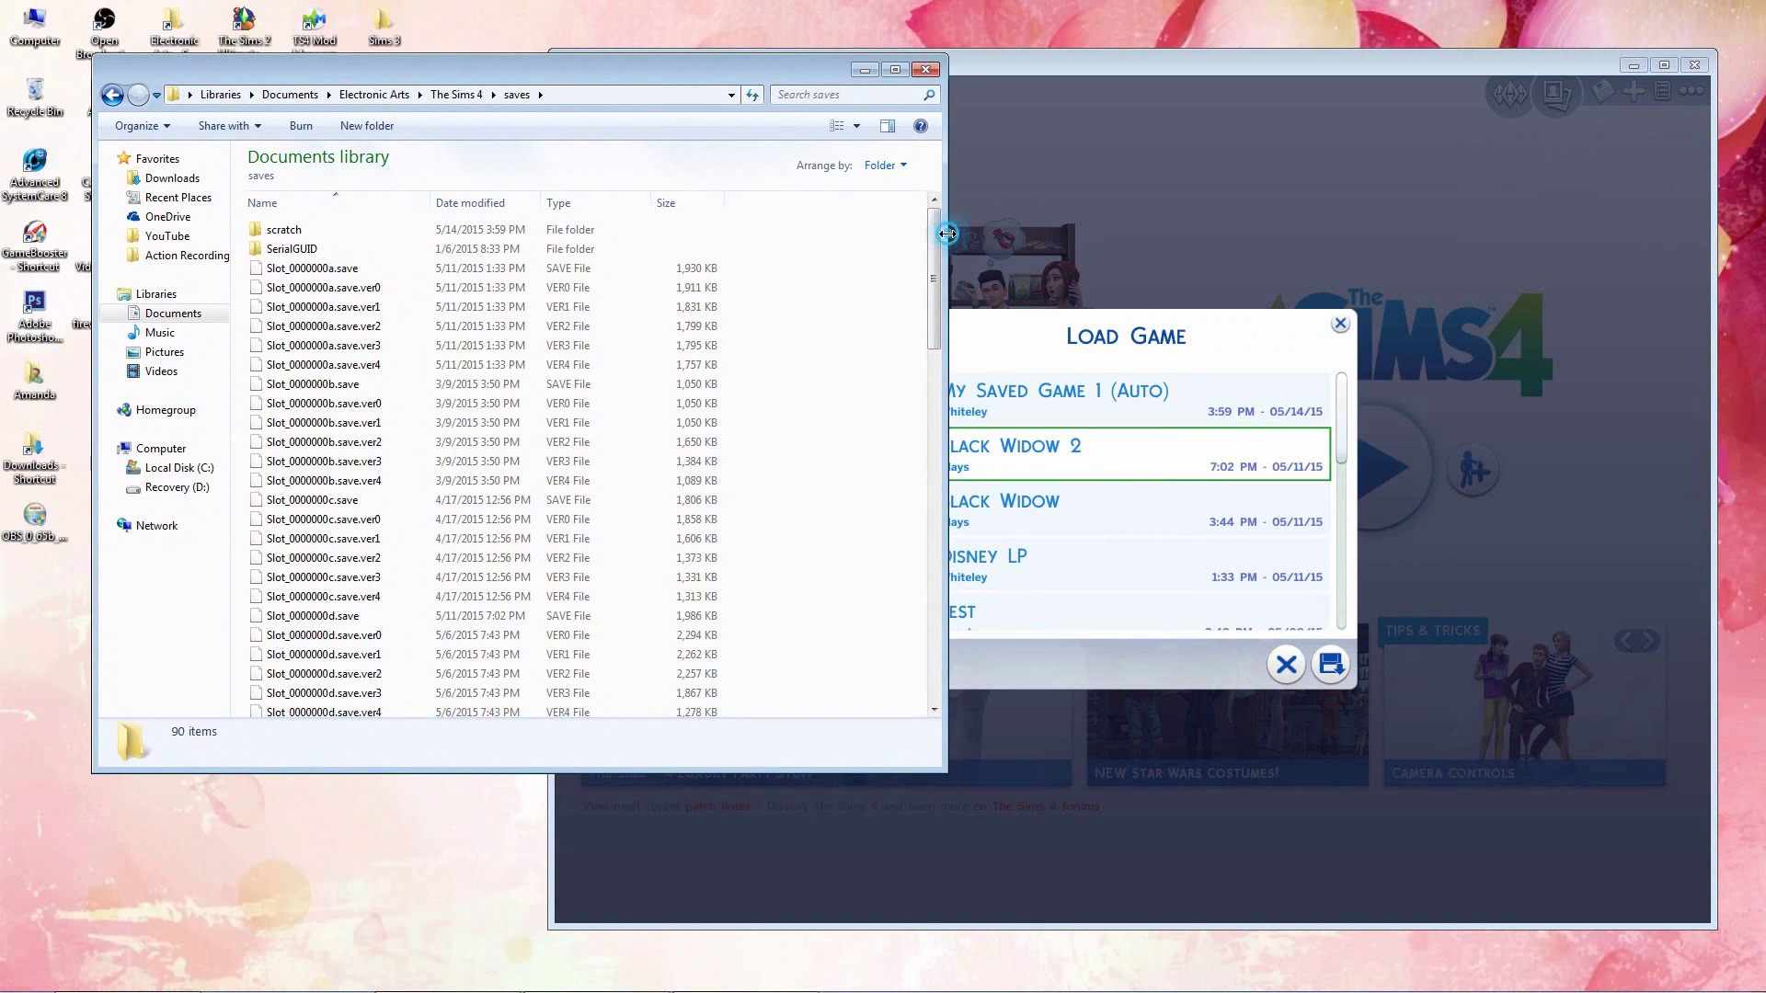
drag(947, 246, 559, 258)
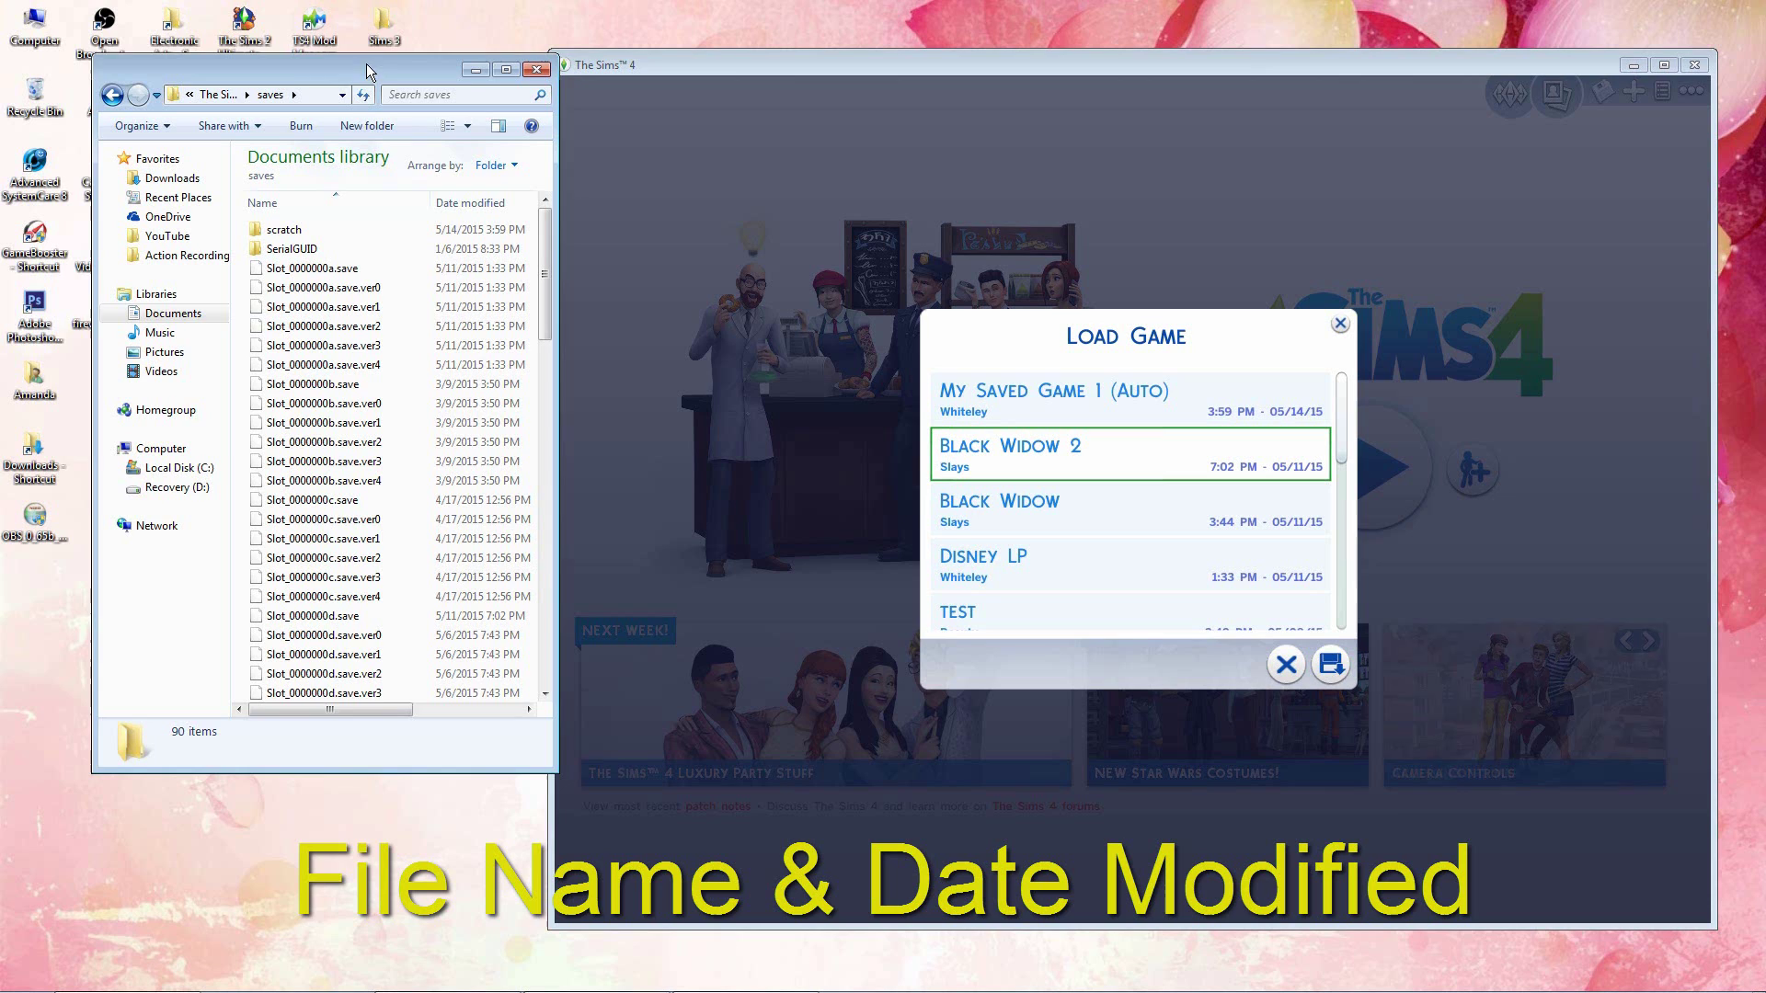
drag(366, 63, 357, 57)
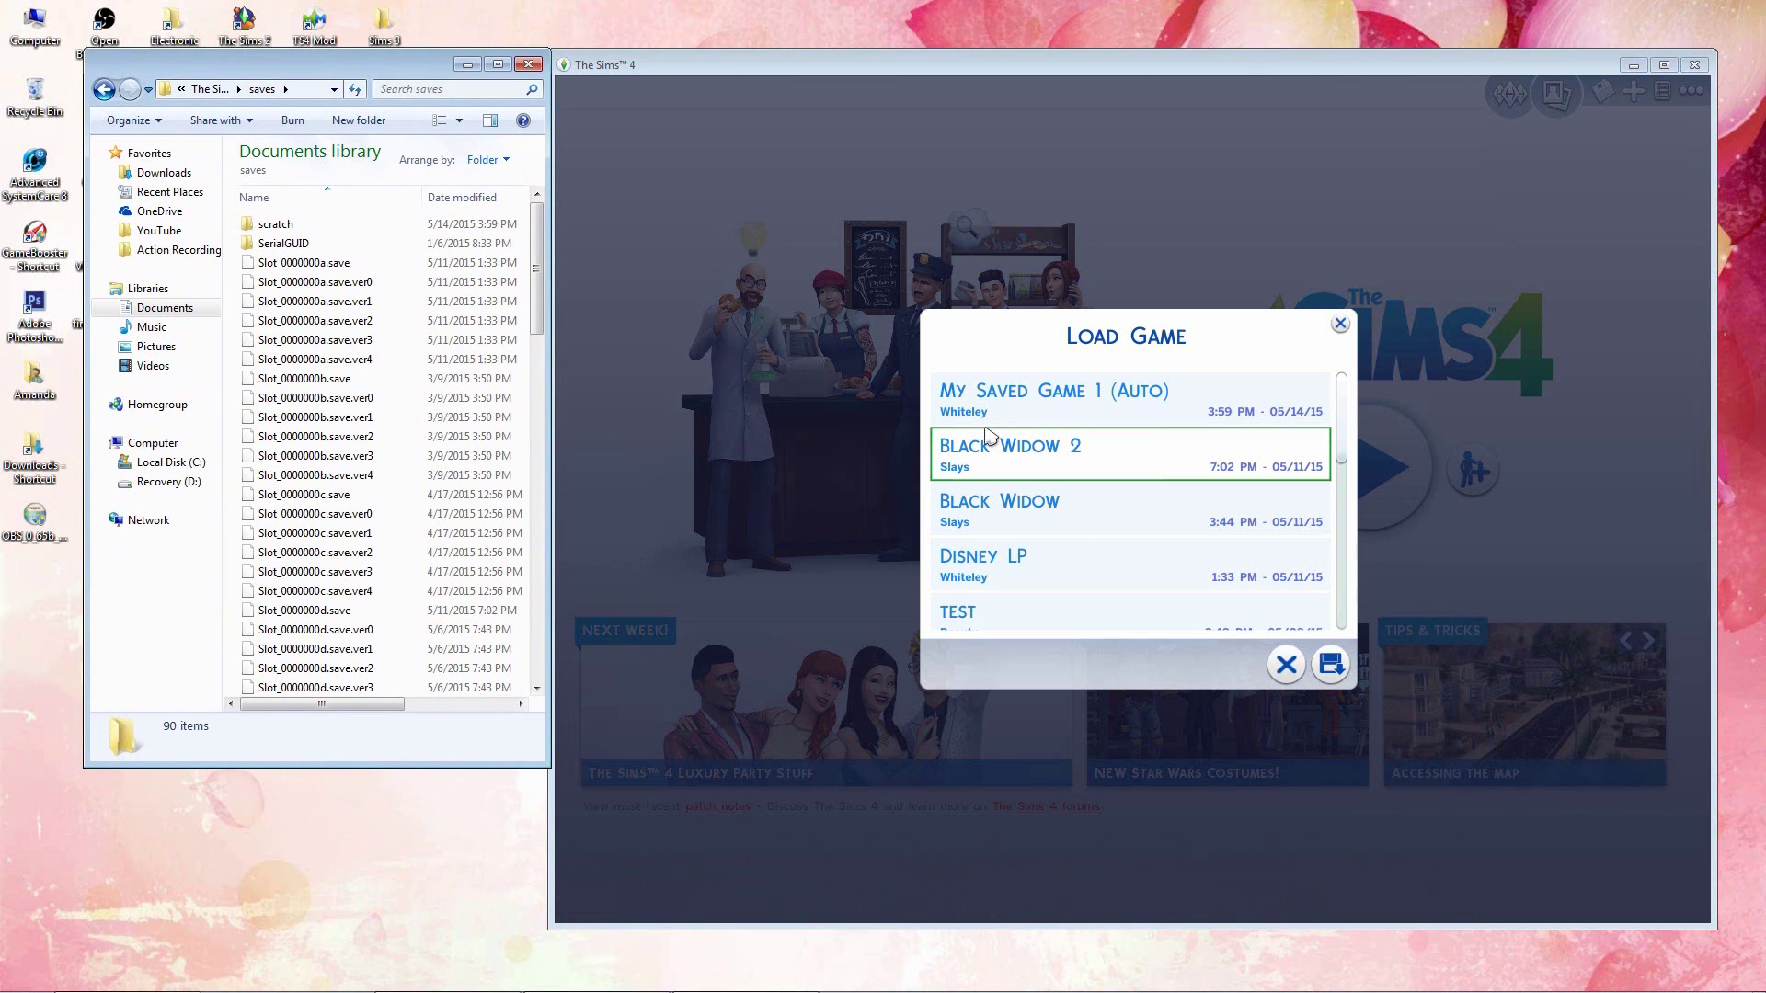
mouse_move(1256, 471)
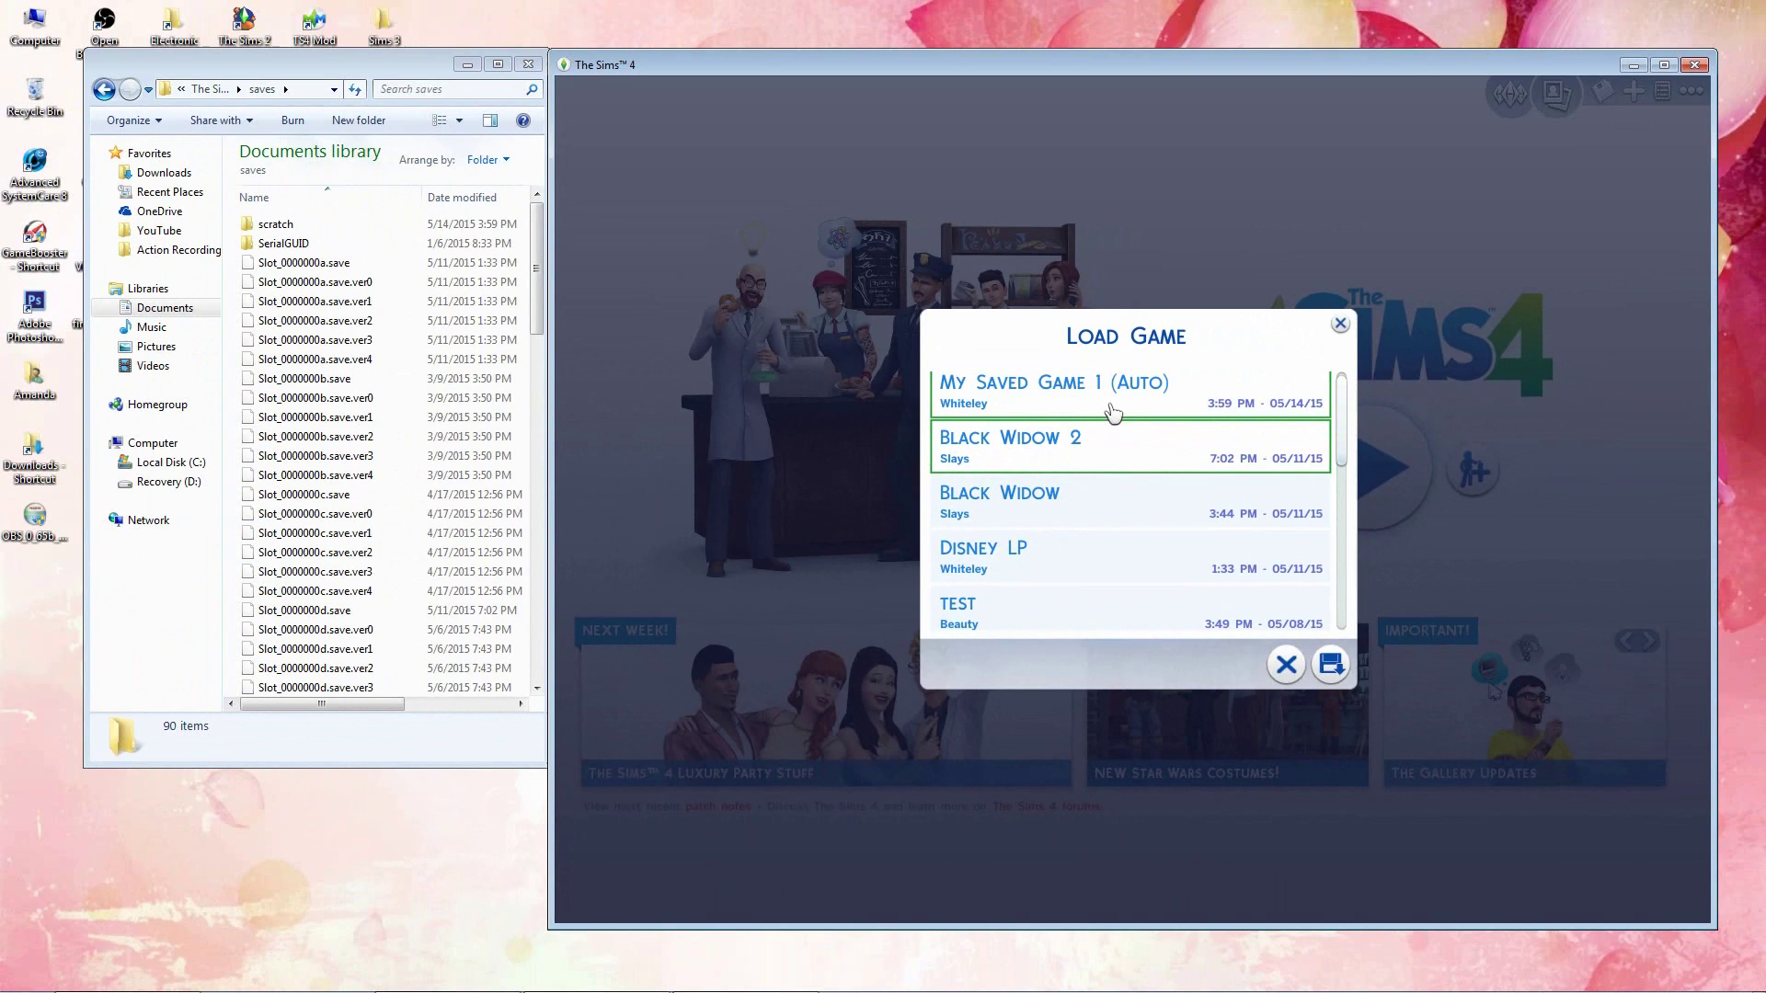
scroll(1202, 442, up, 1)
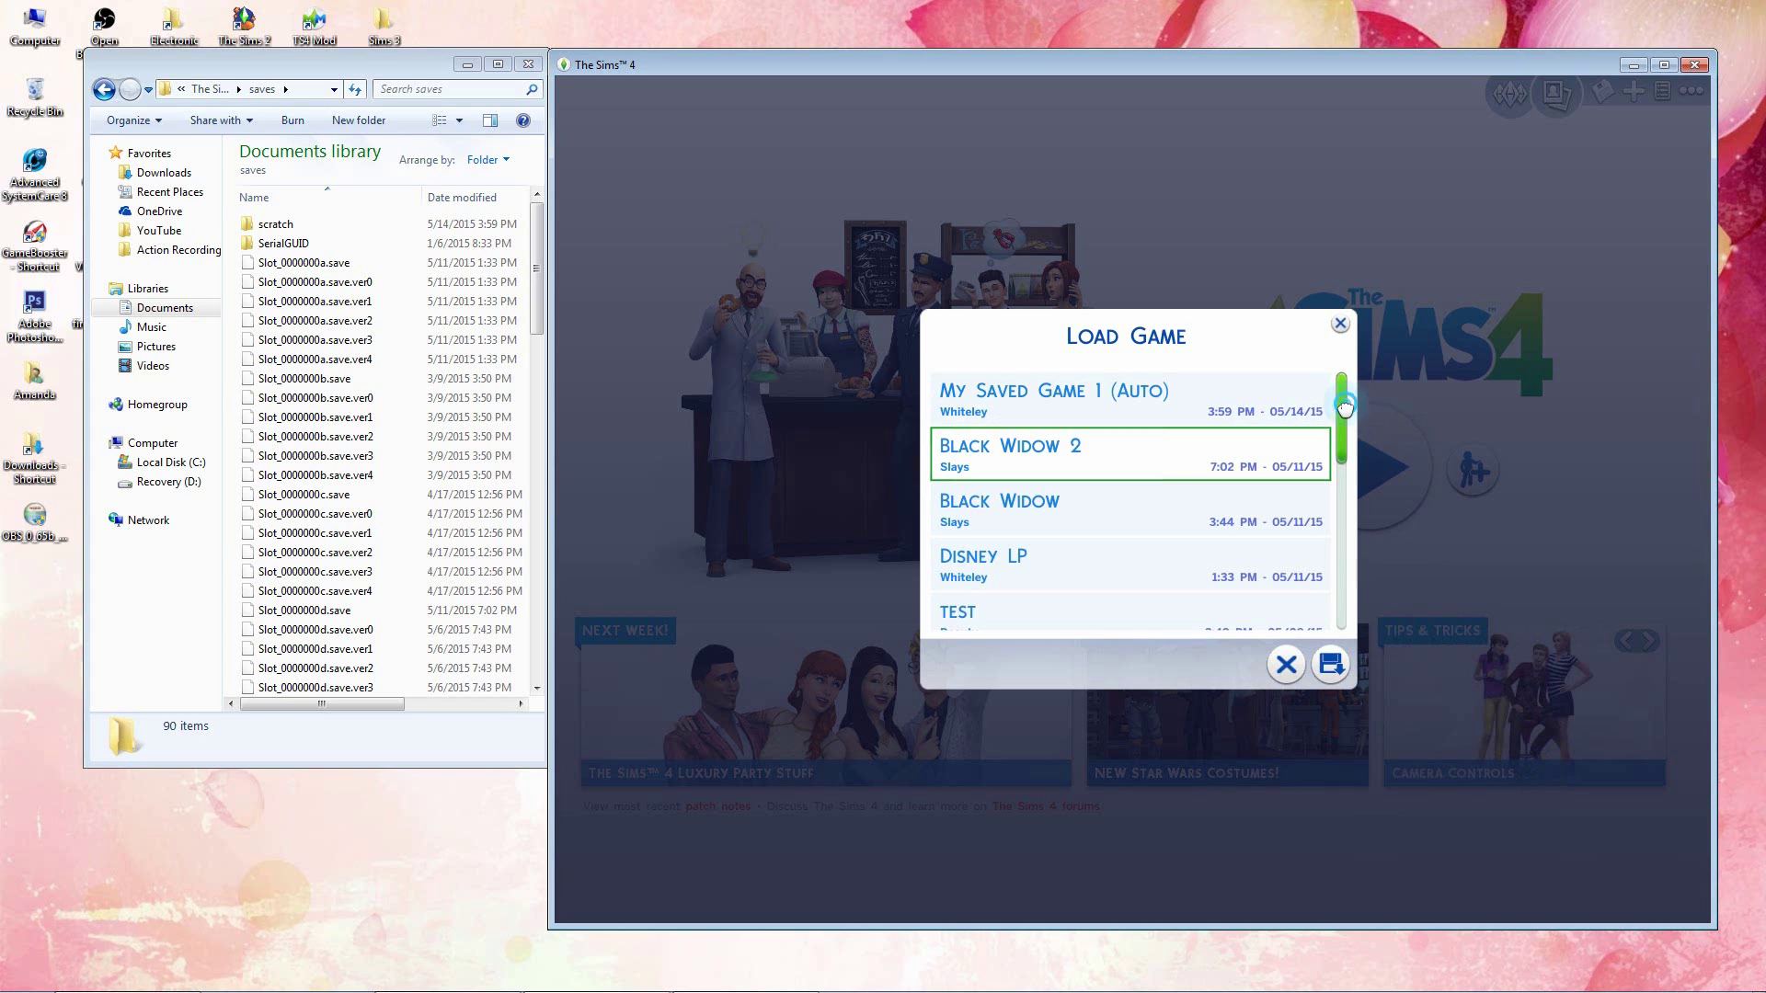
scroll(1348, 395, down, 3)
drag(1364, 473, 1351, 412)
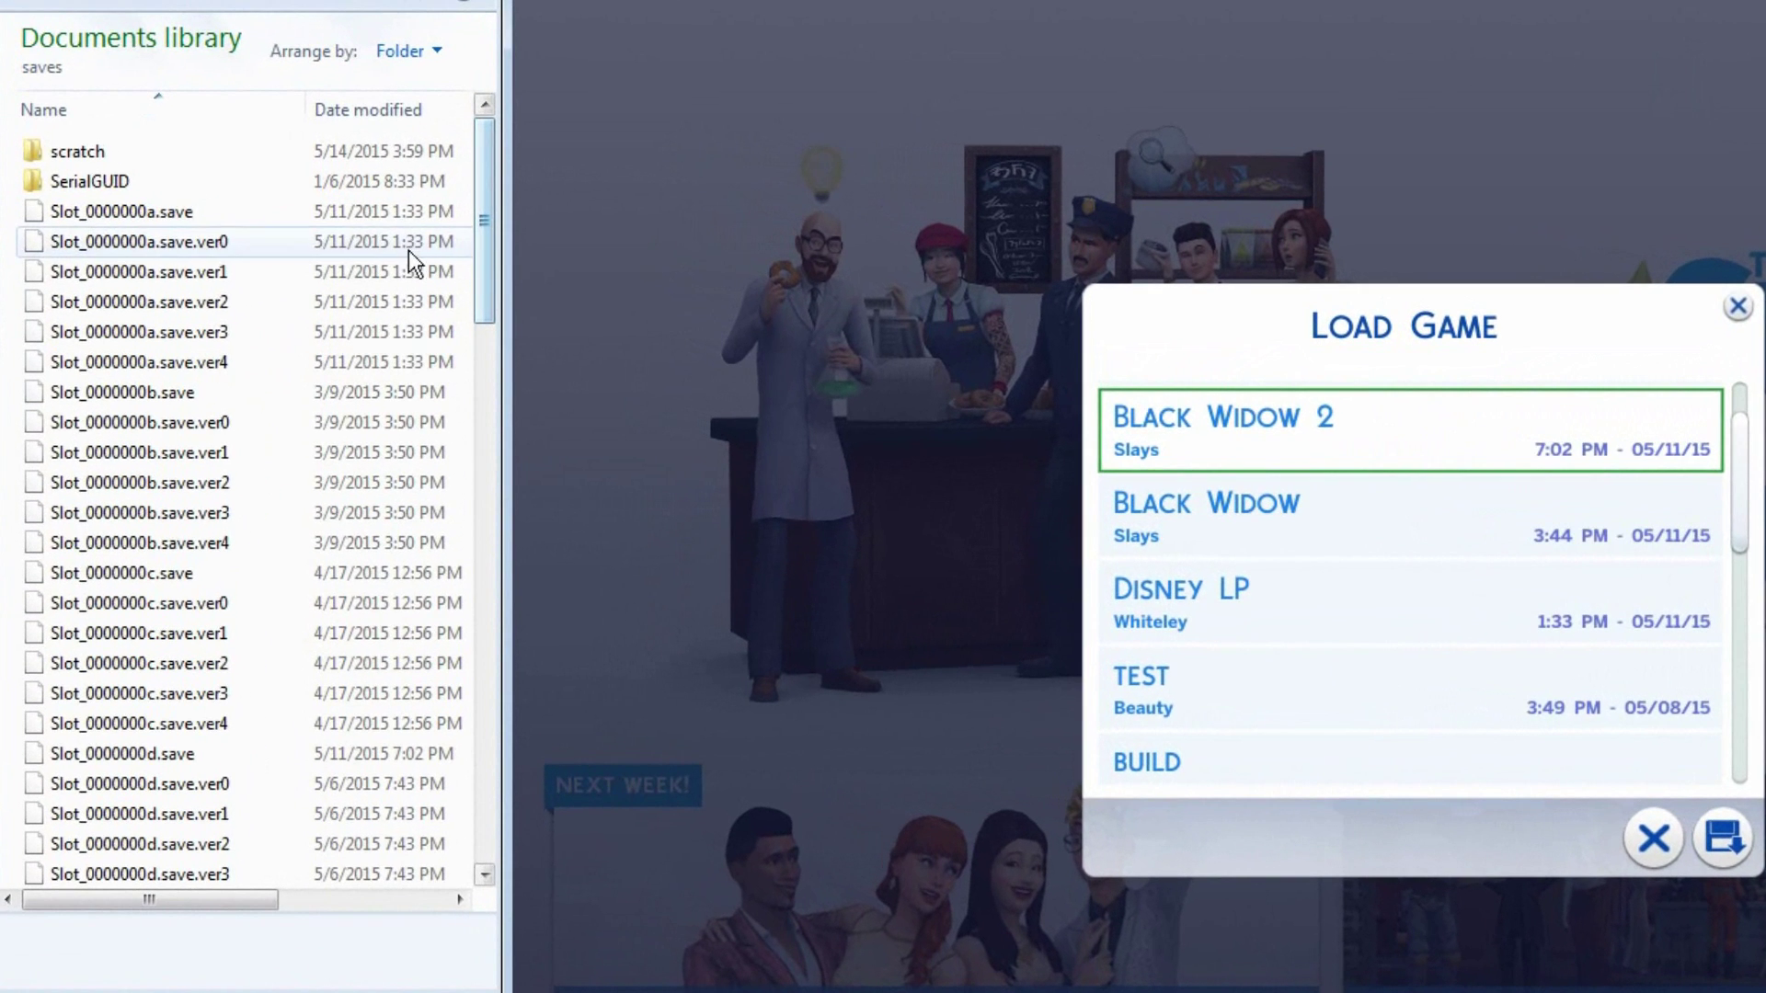
Step: Check Slot_0000000a.save.ver0's details, then select Slot_0000000d.save through Slot_0000000d.save.ver4
click(158, 231)
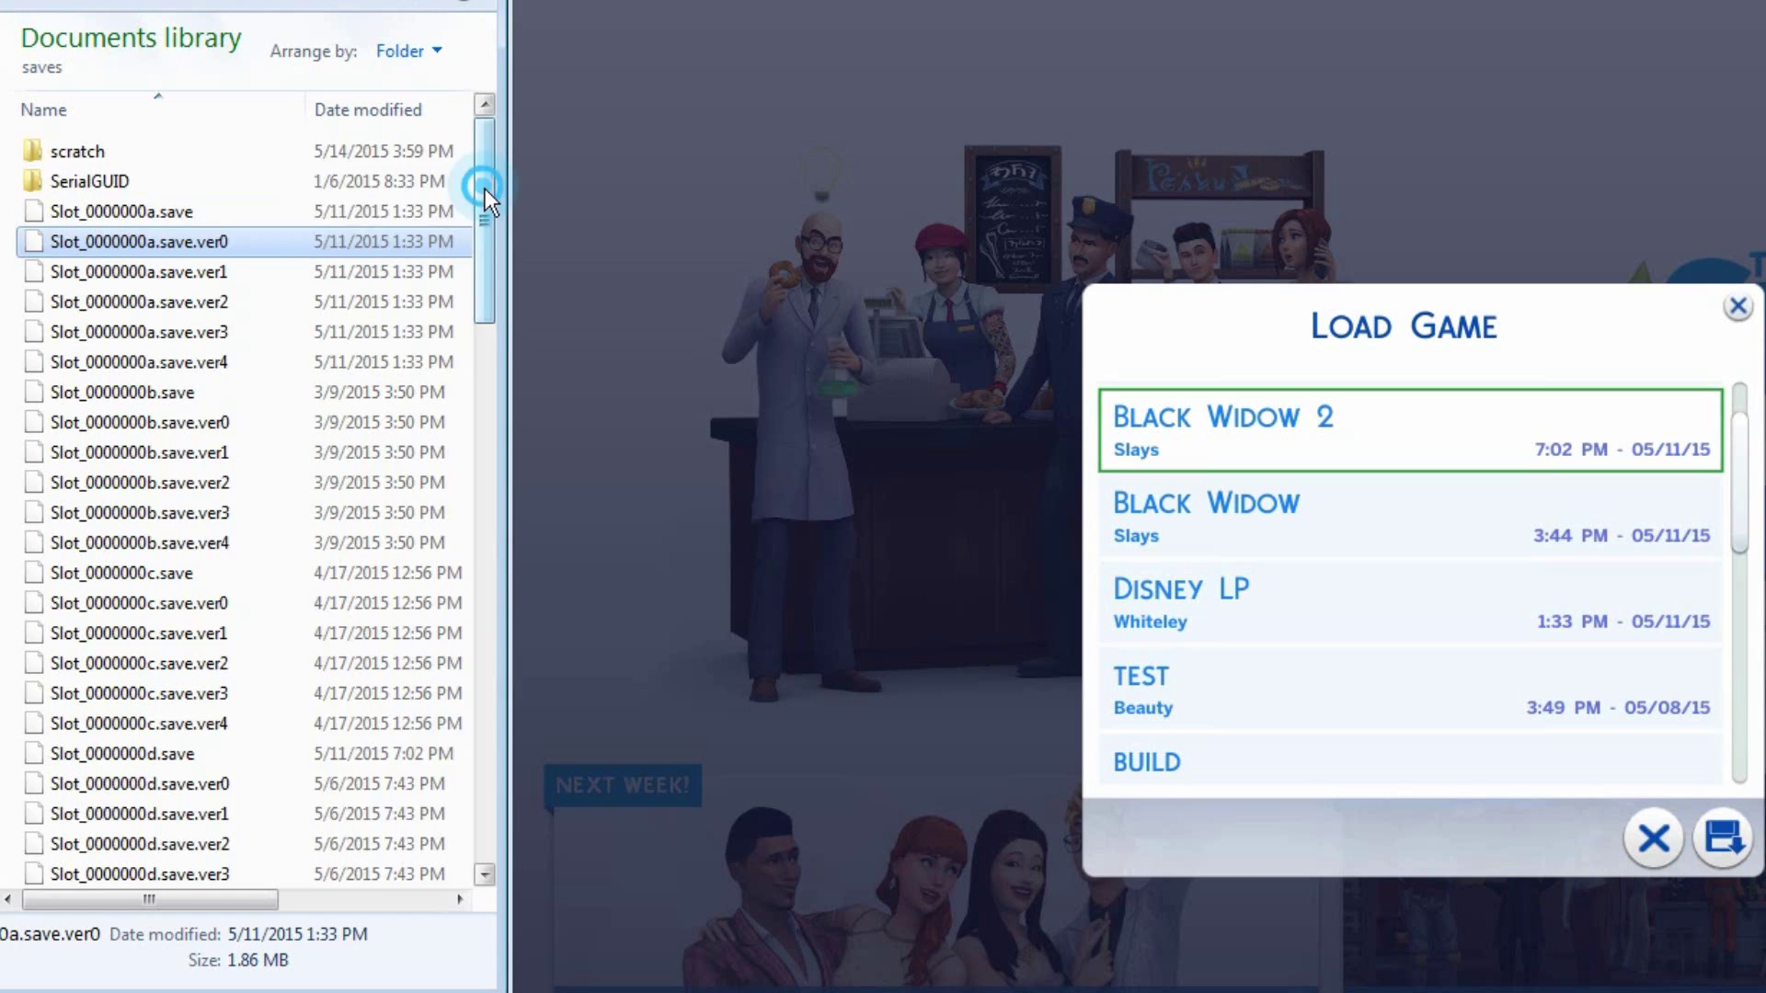
drag(484, 189, 489, 262)
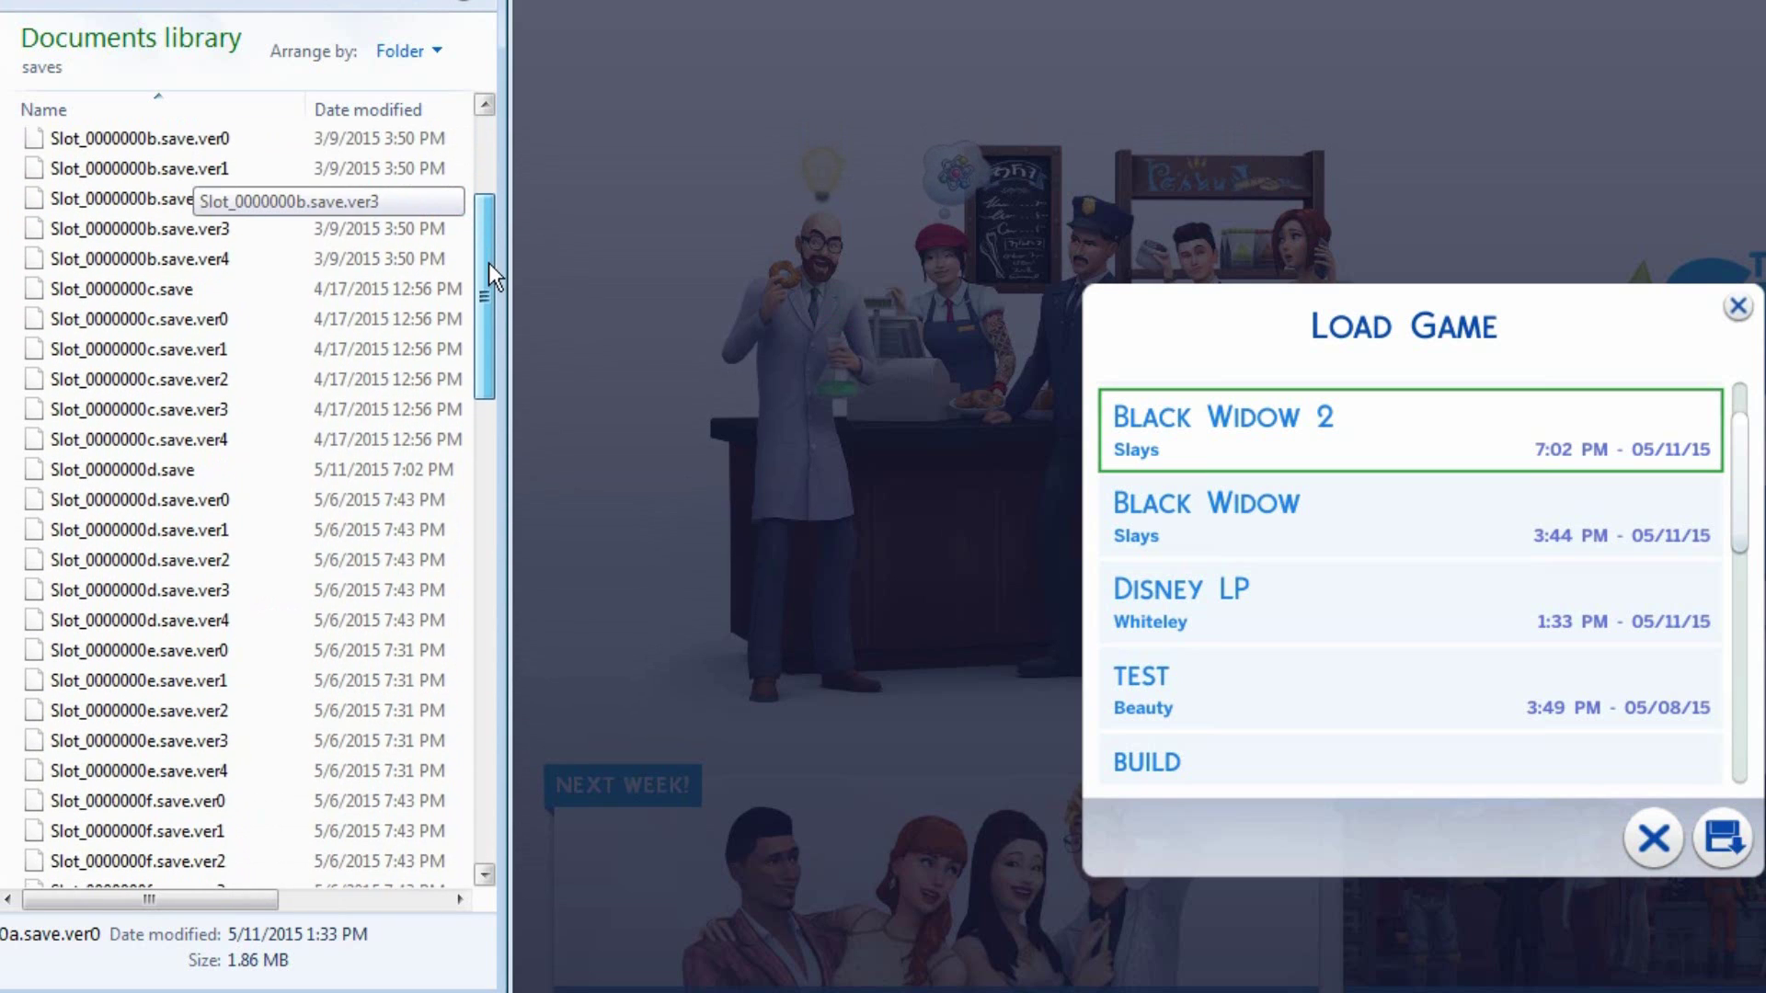
click(169, 470)
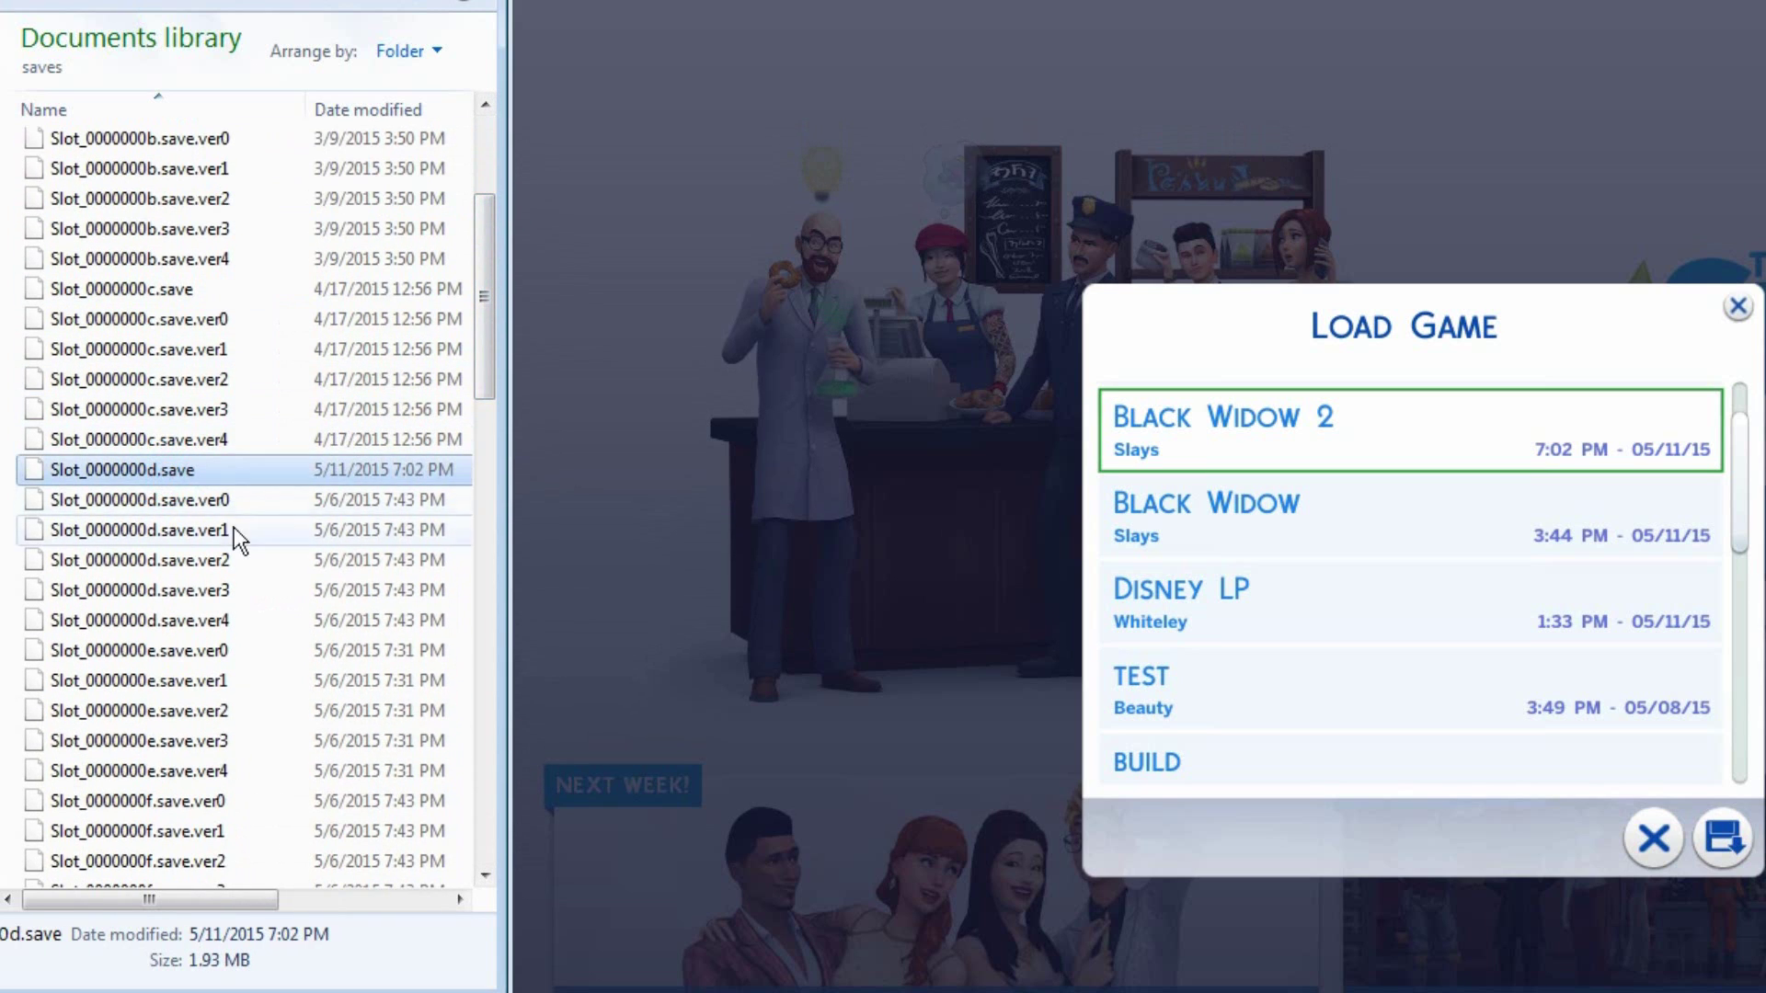
shift+click(230, 622)
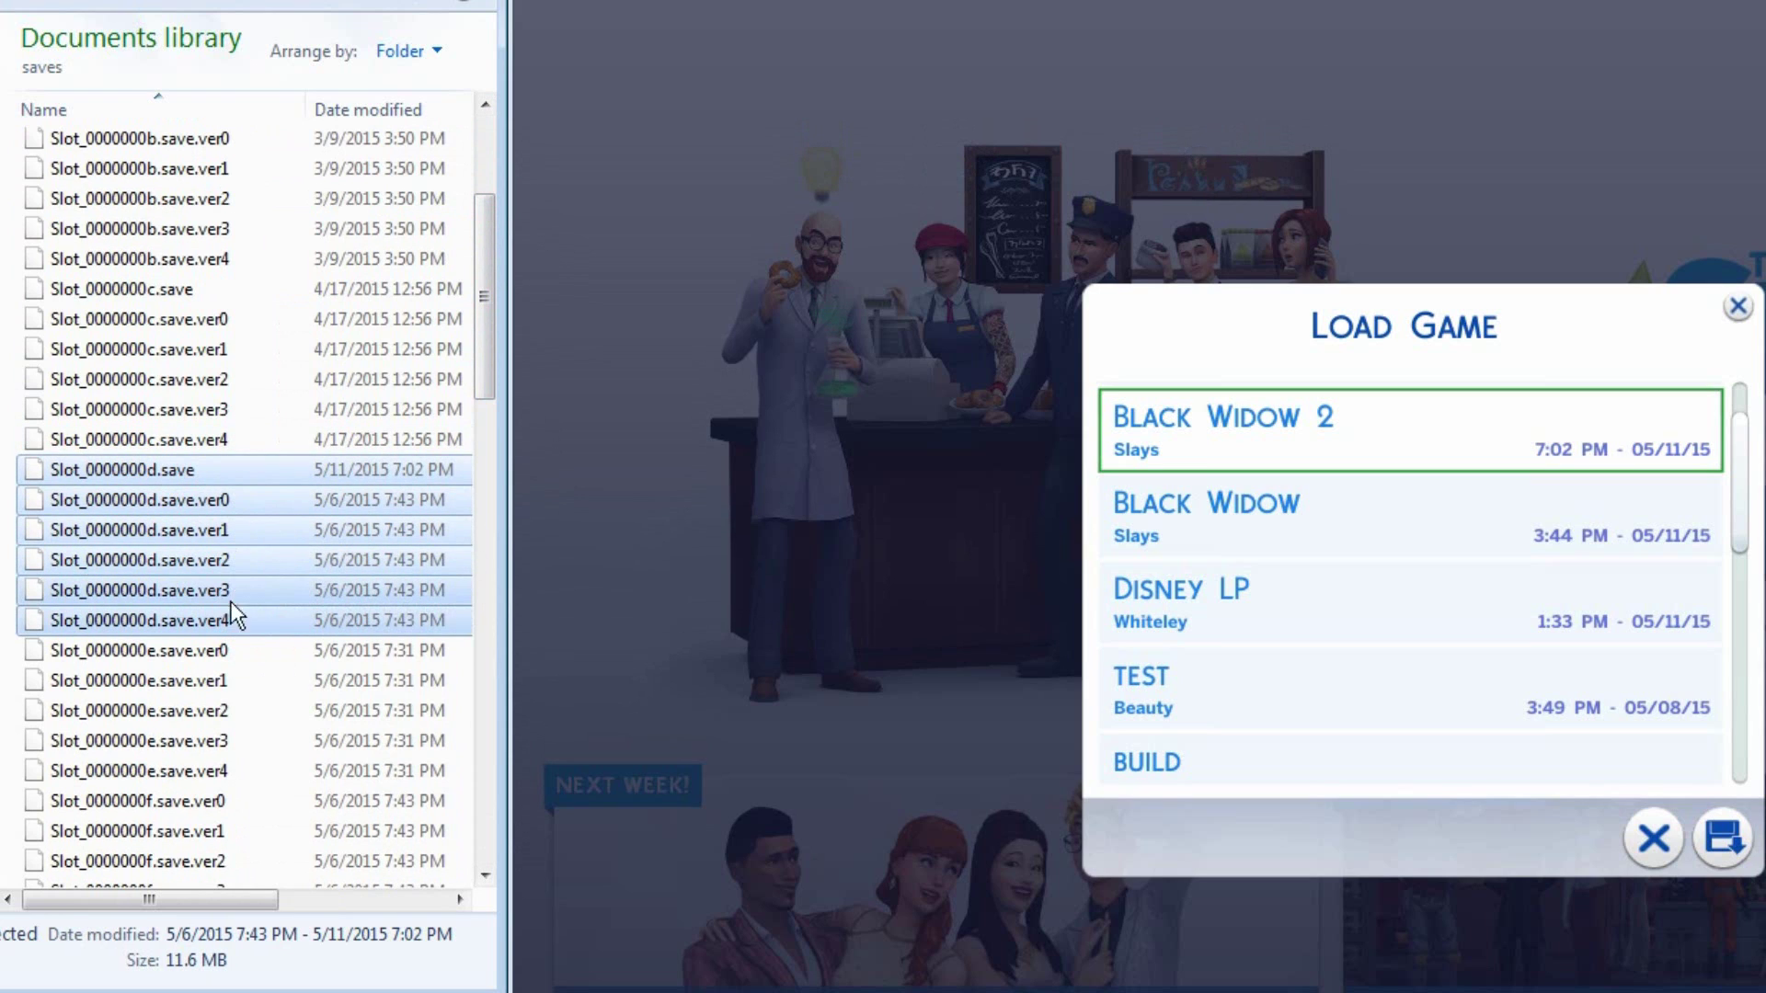
mouse_move(1317, 425)
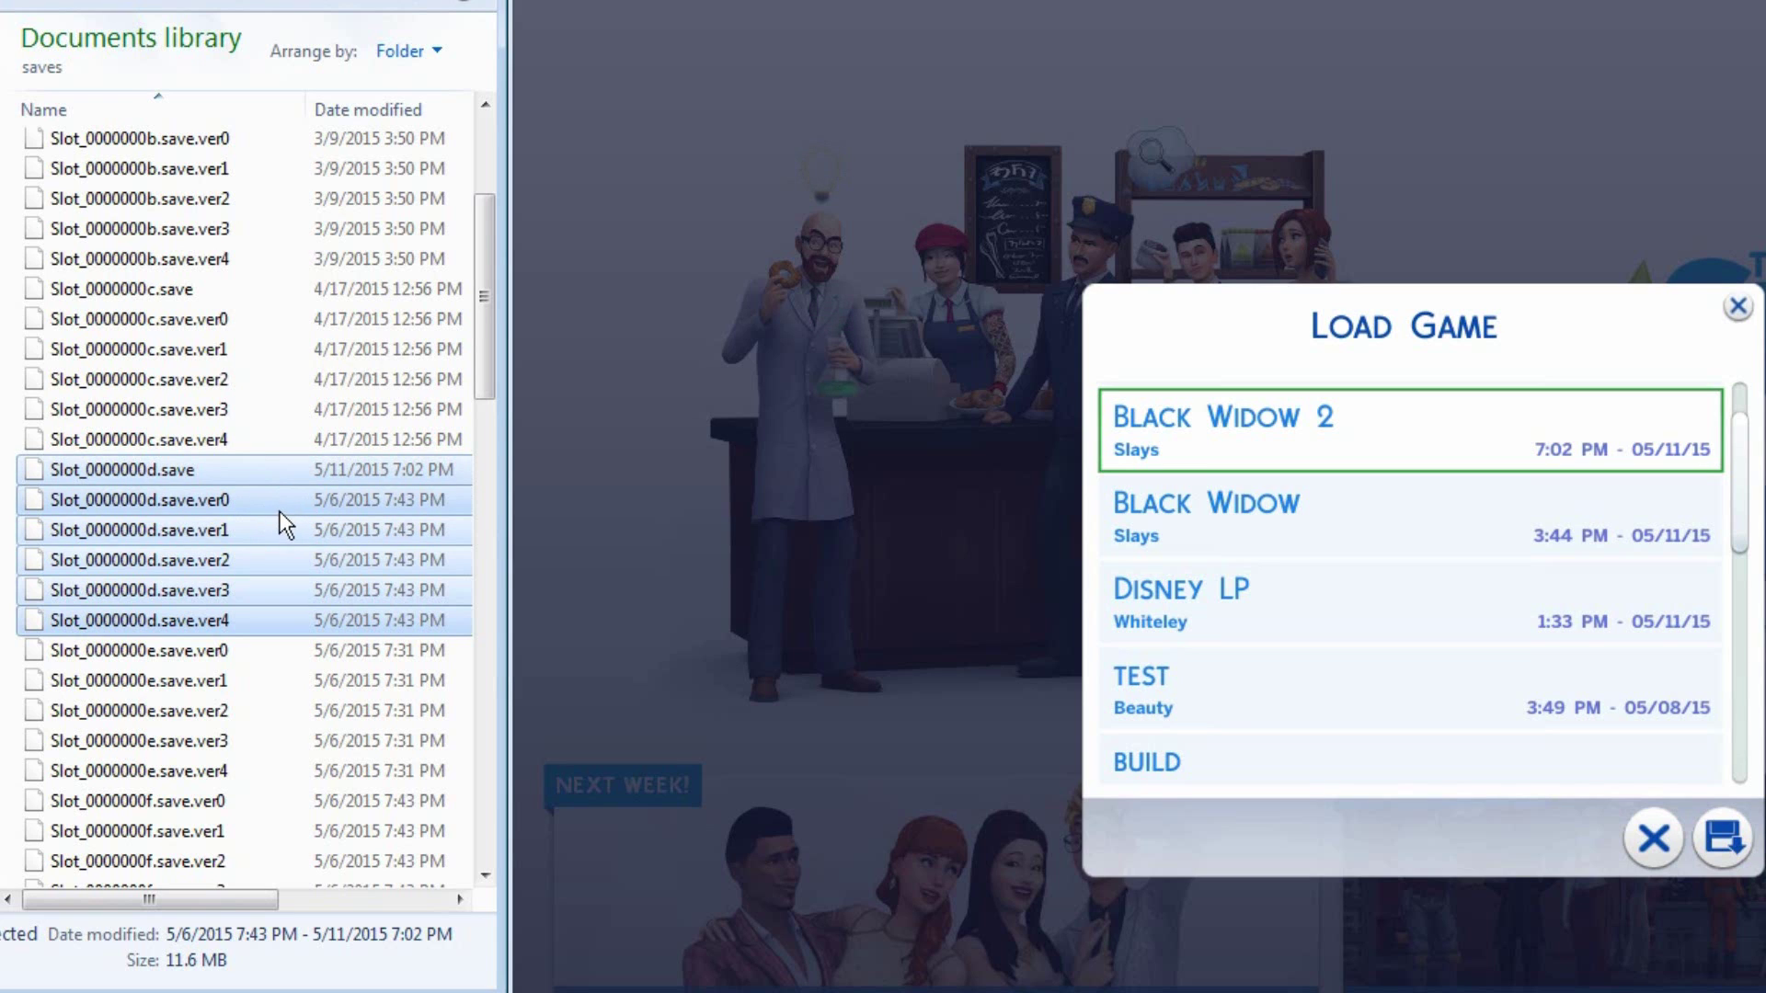
drag(486, 313, 491, 197)
click(1358, 308)
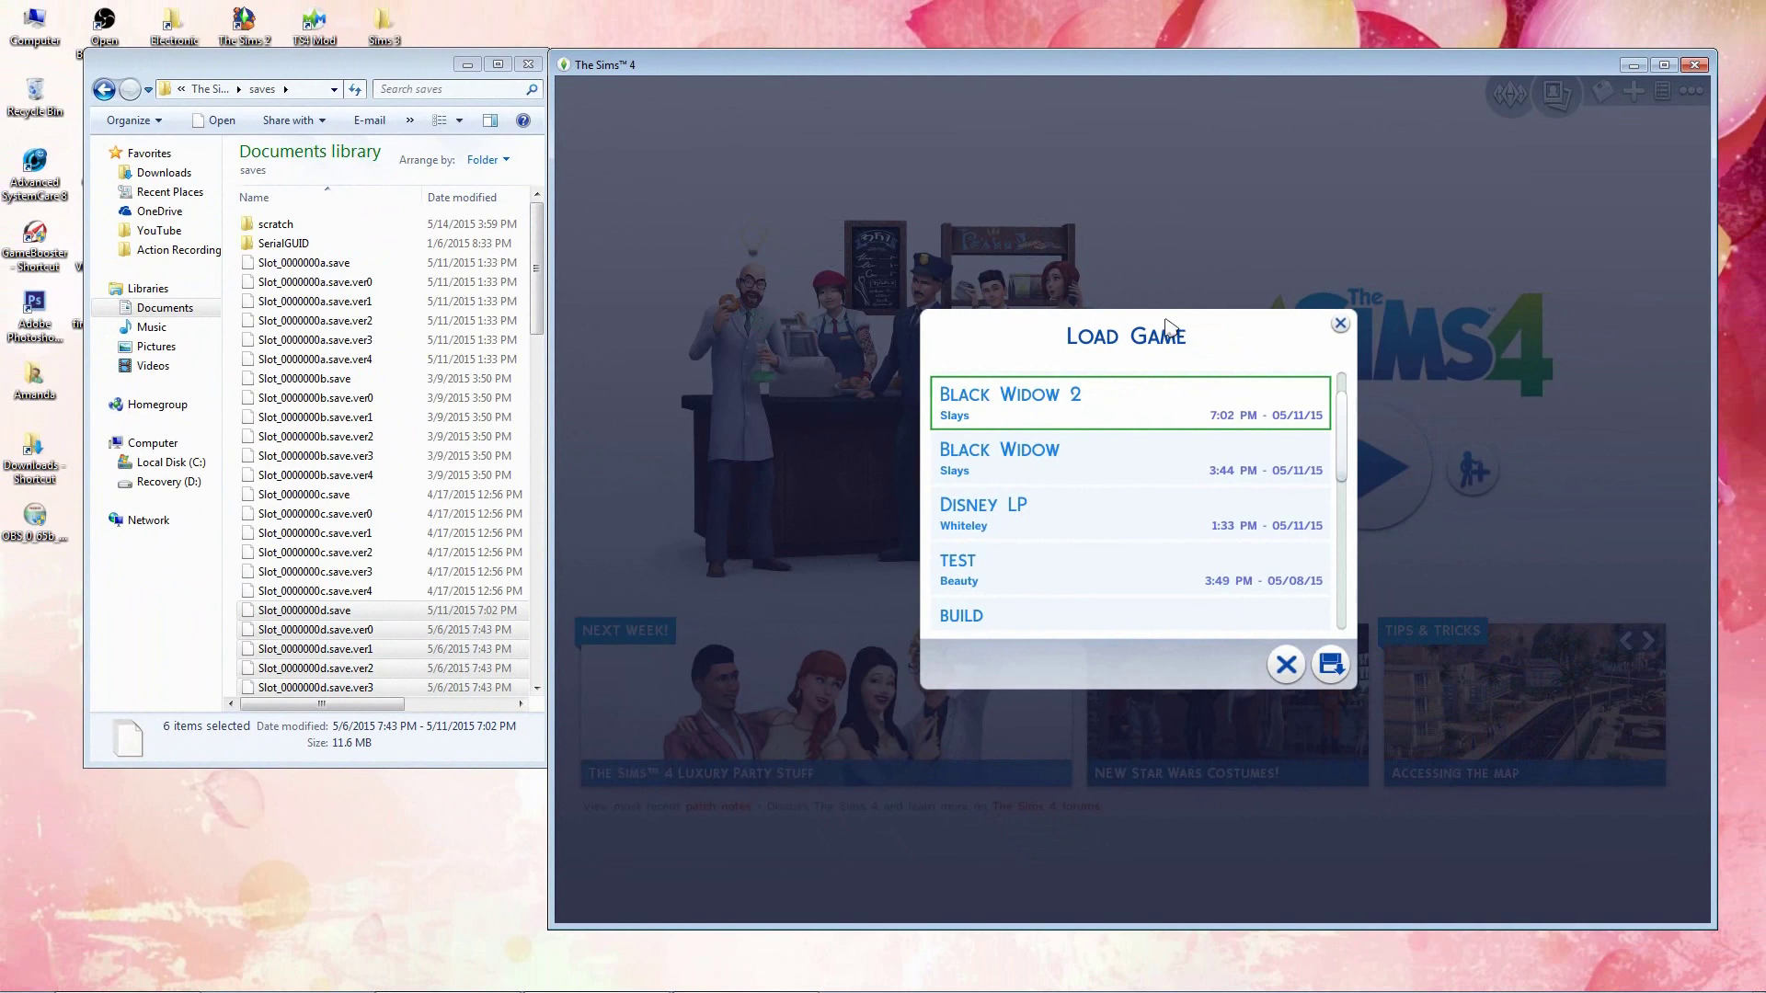
Step: Make the saves folder window shorter
scroll(1341, 400, down, 1)
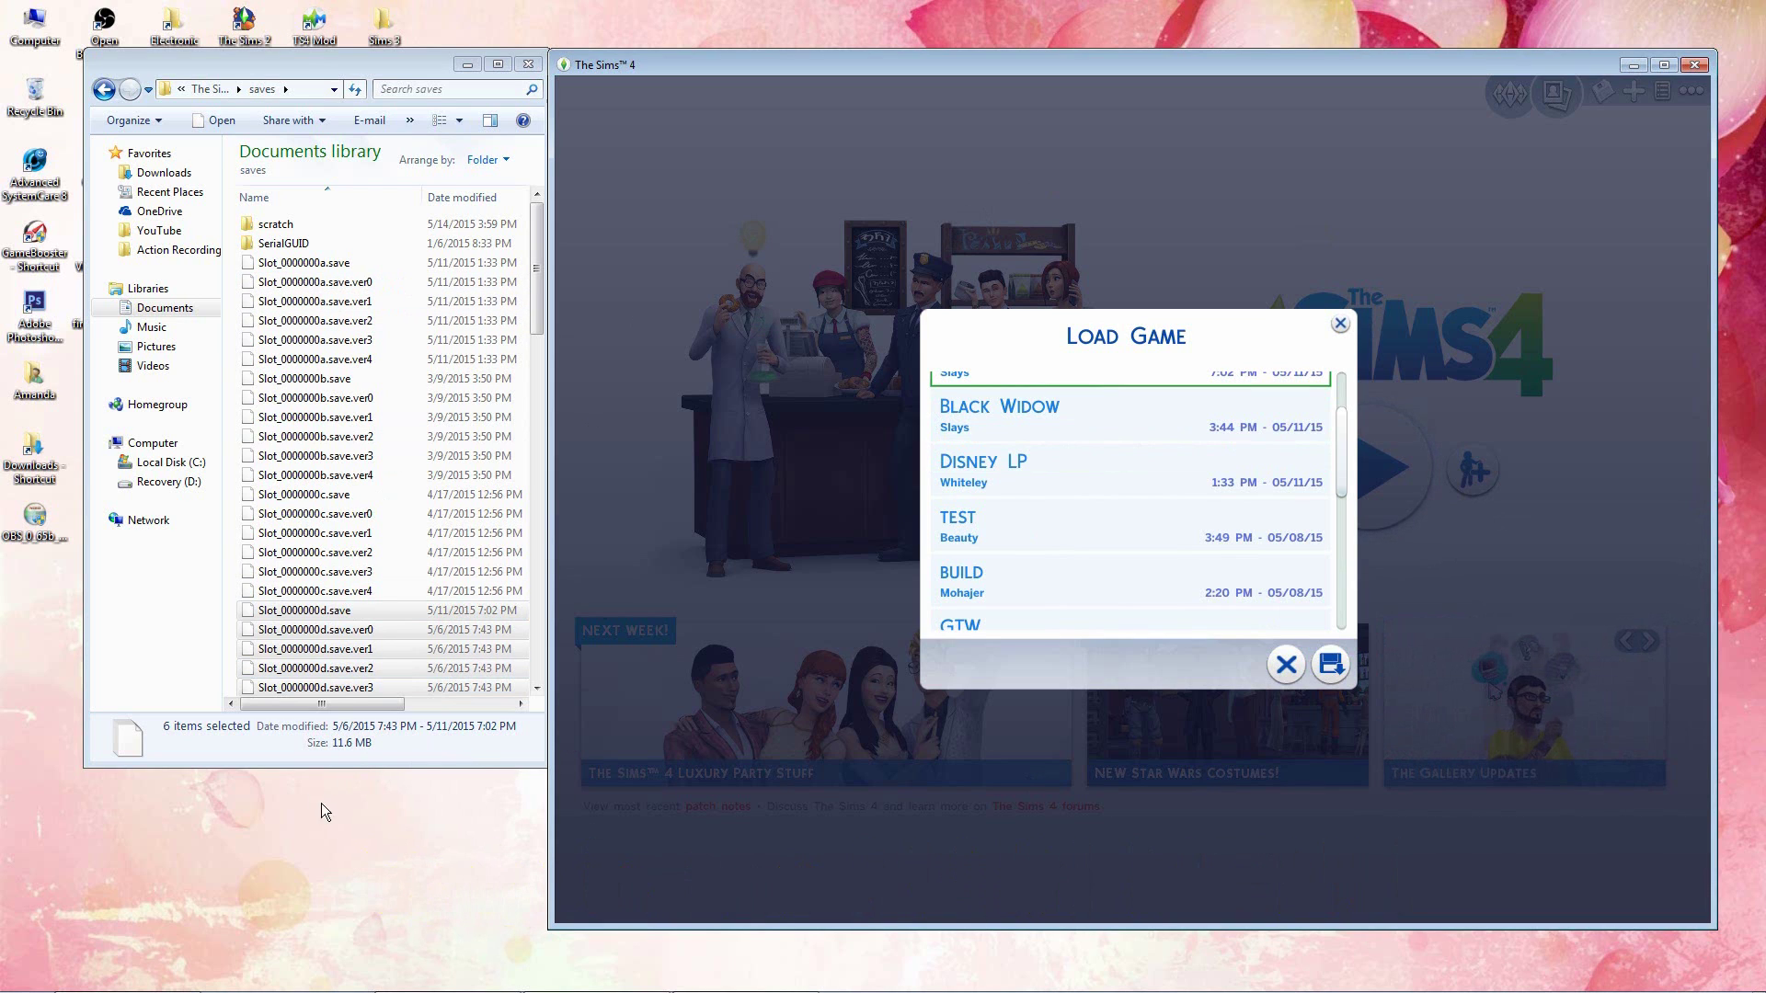
click(325, 766)
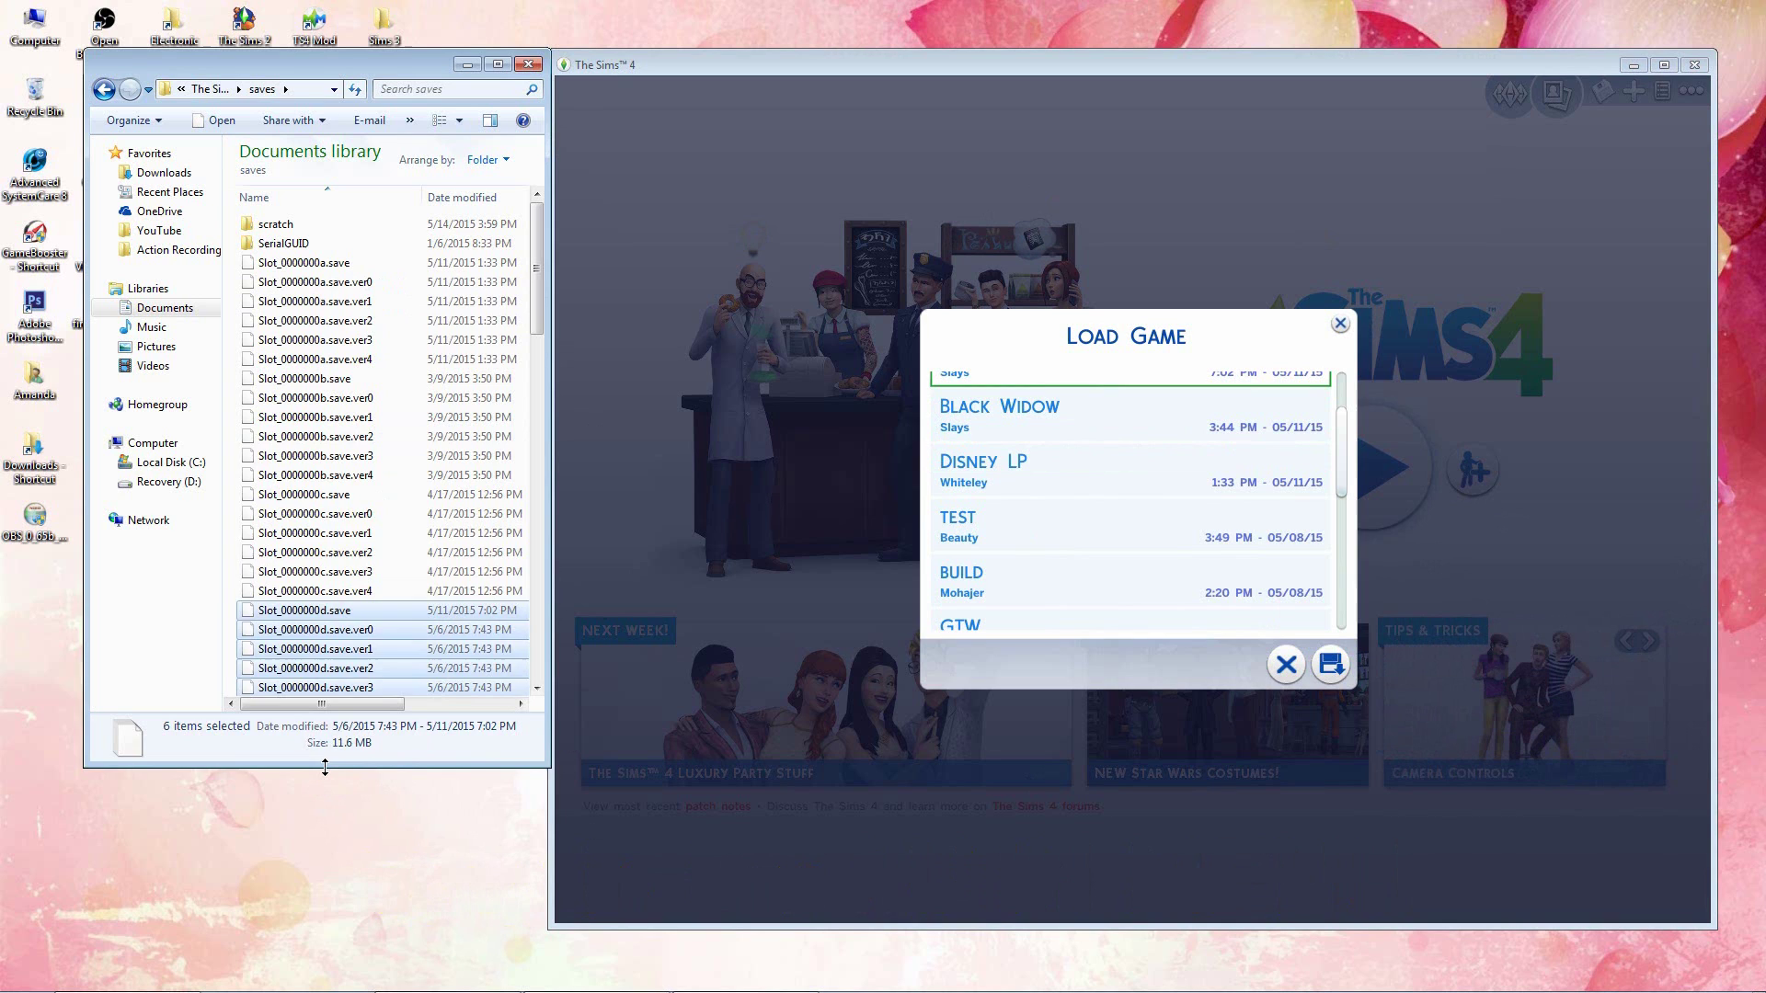
drag(324, 766, 345, 509)
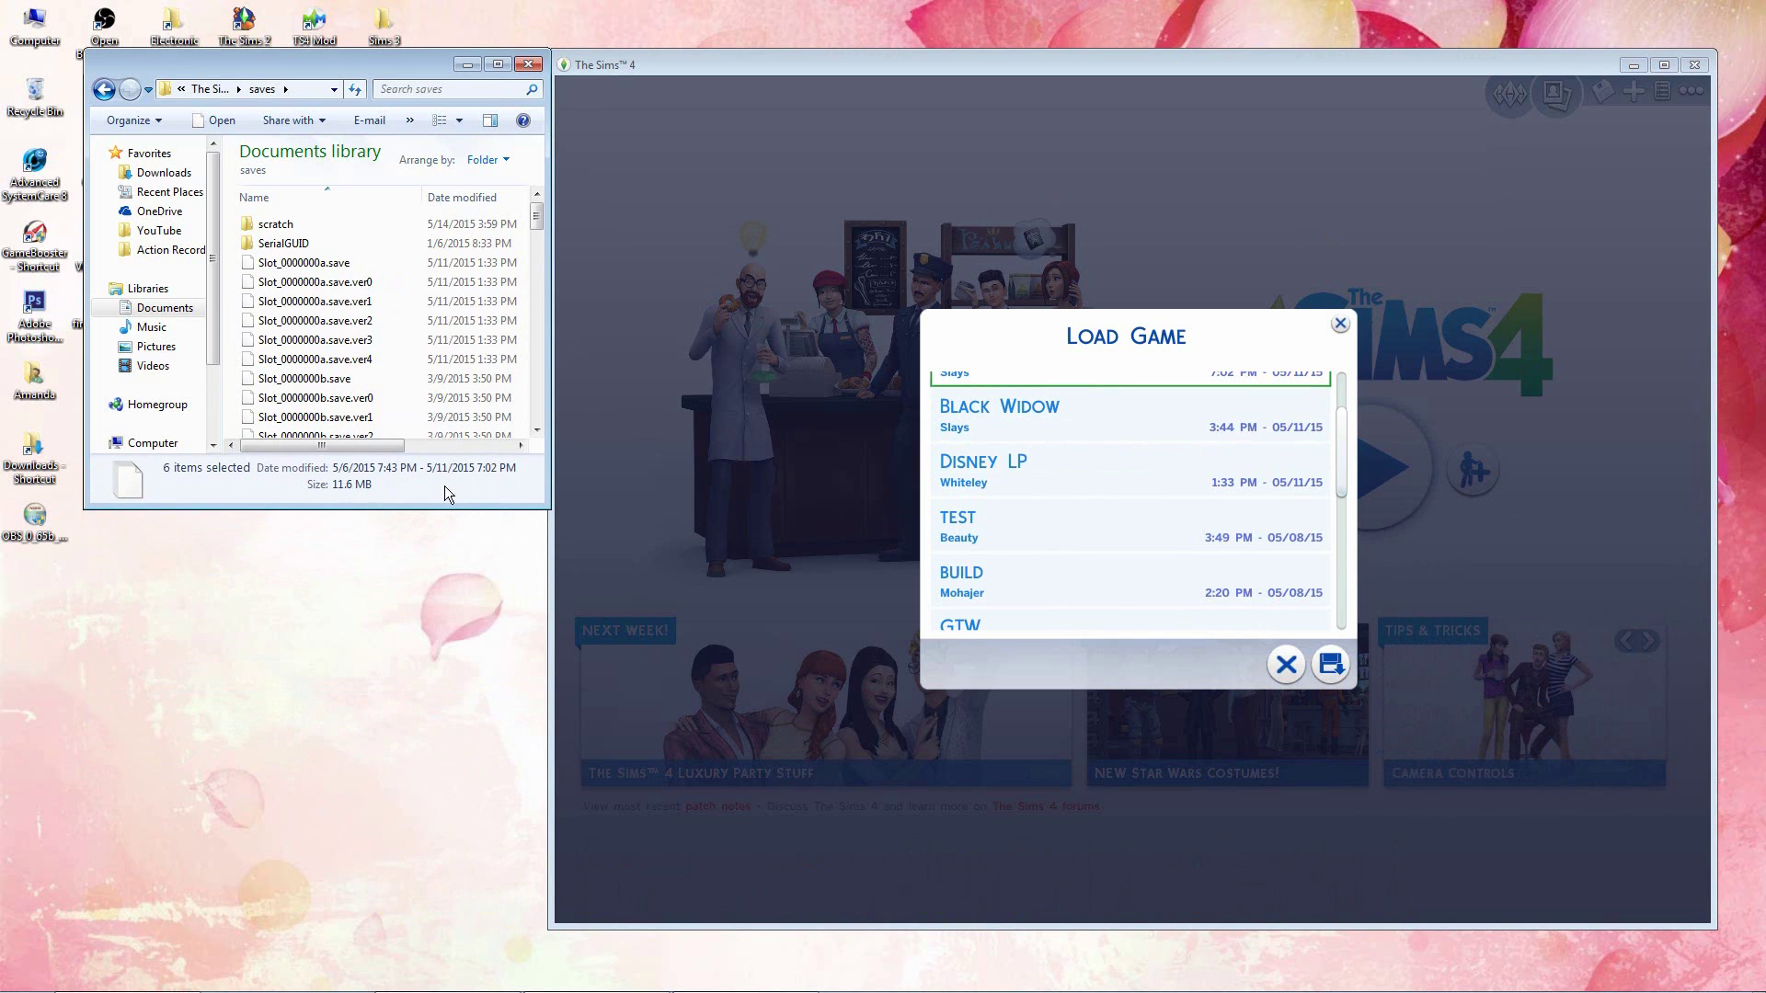
Step: Close and reopen the game's Load Game list to refresh the saves
click(668, 409)
click(1342, 324)
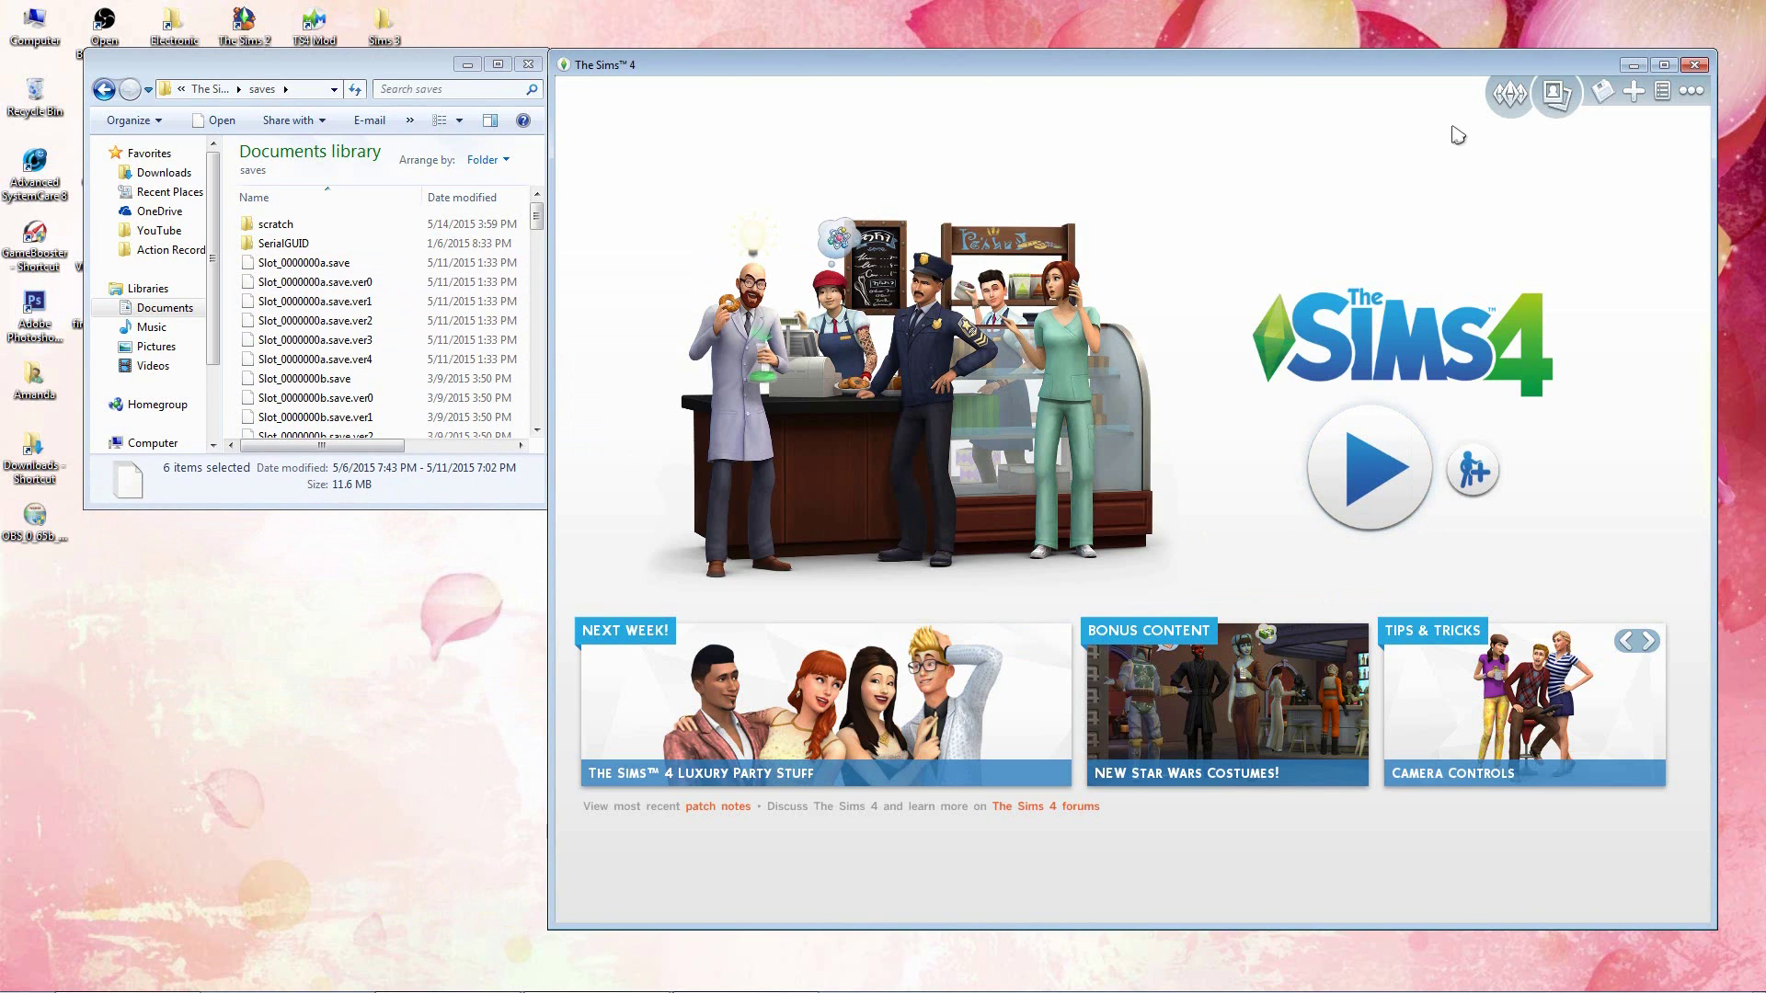
click(1605, 91)
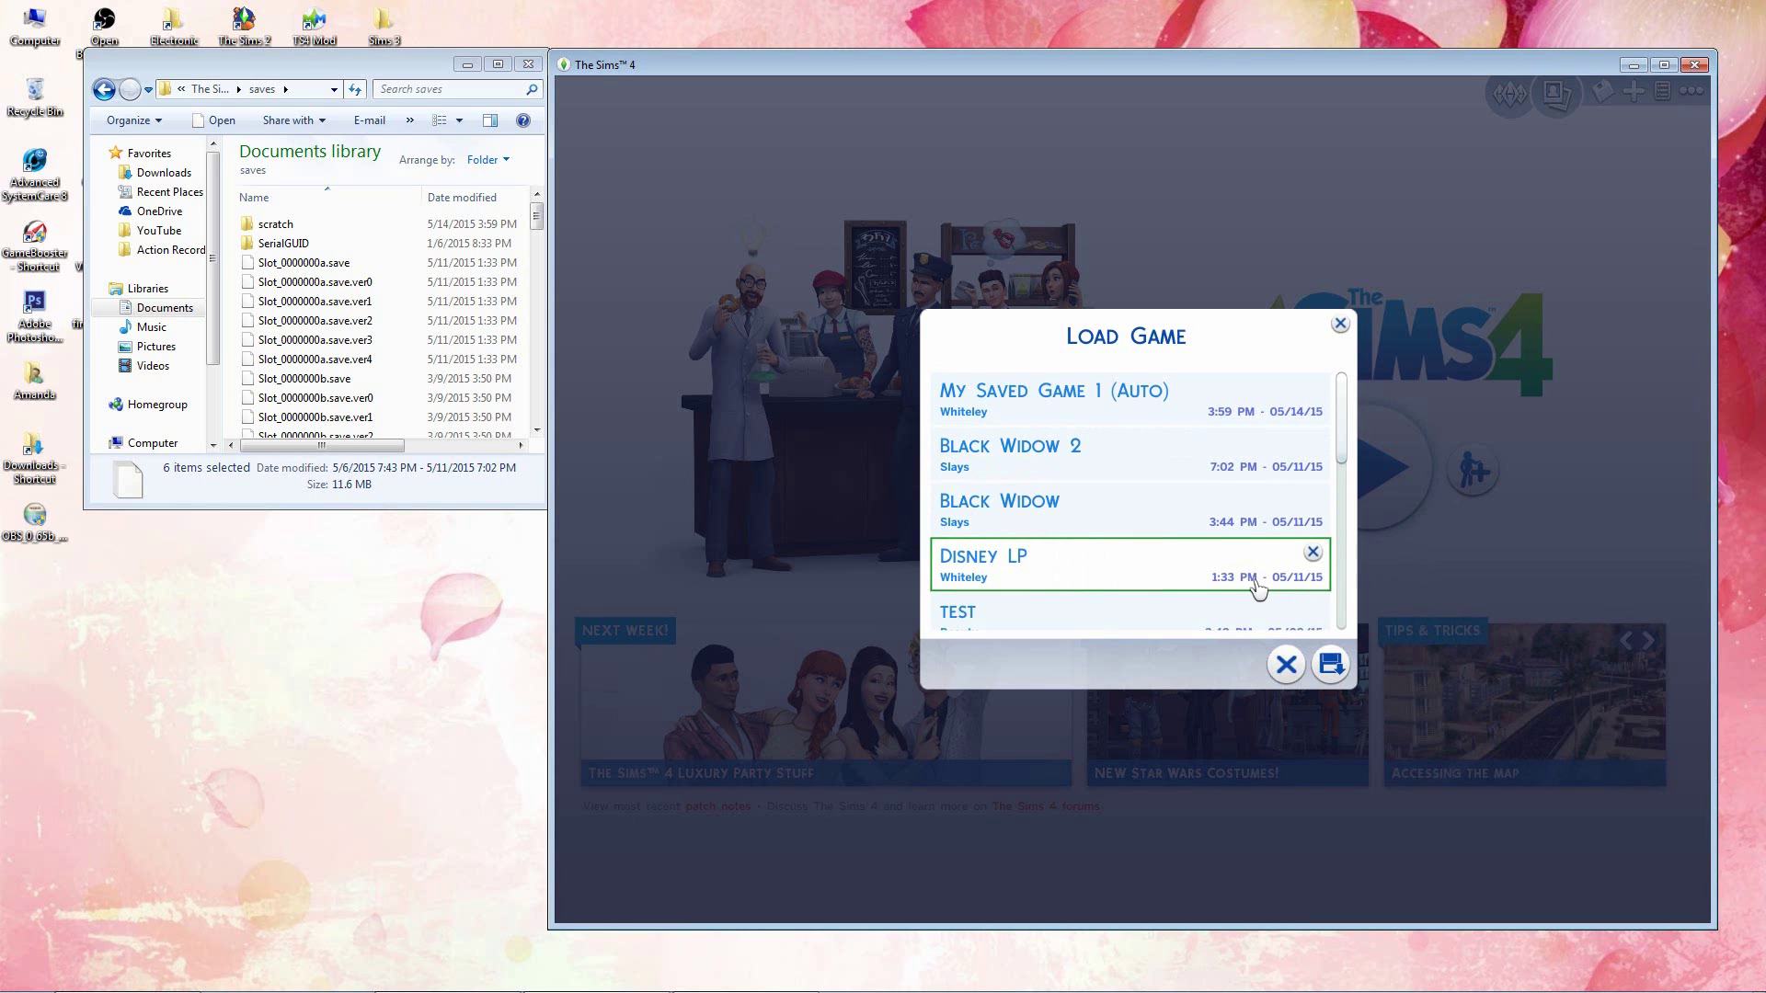
Step: Select the six Slot_0000000a files and create and open a New folder on the desktop
click(346, 265)
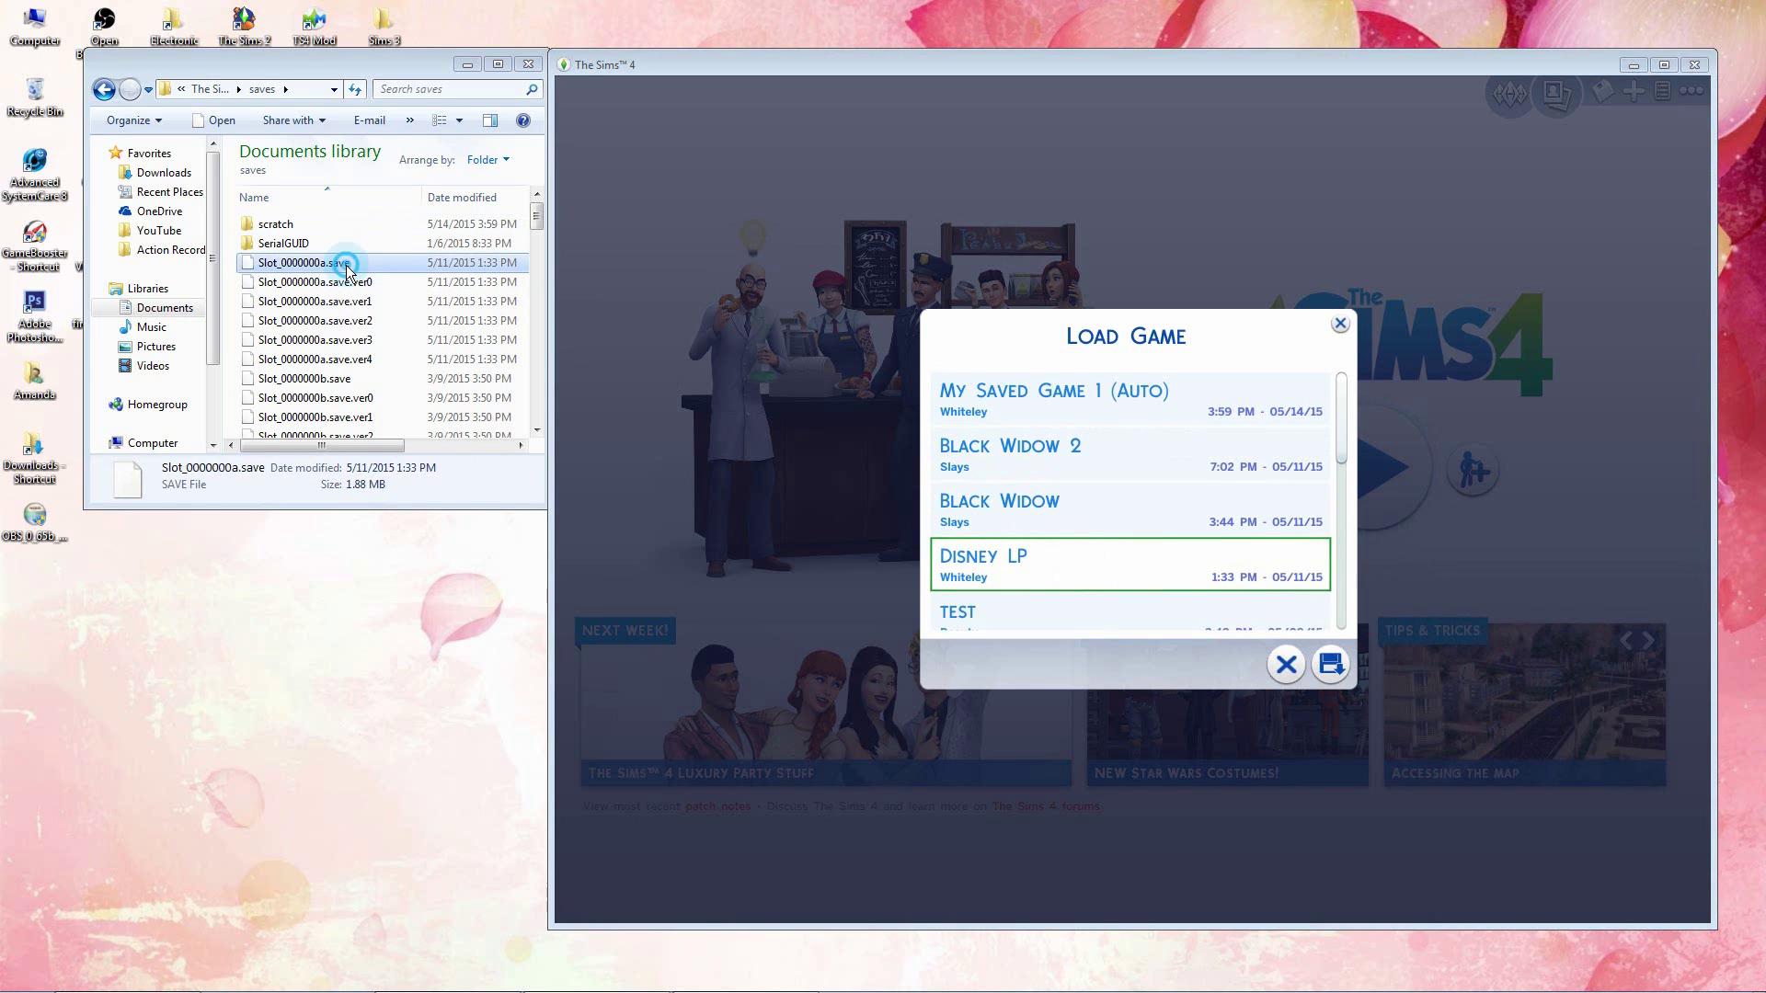
shift+click(396, 357)
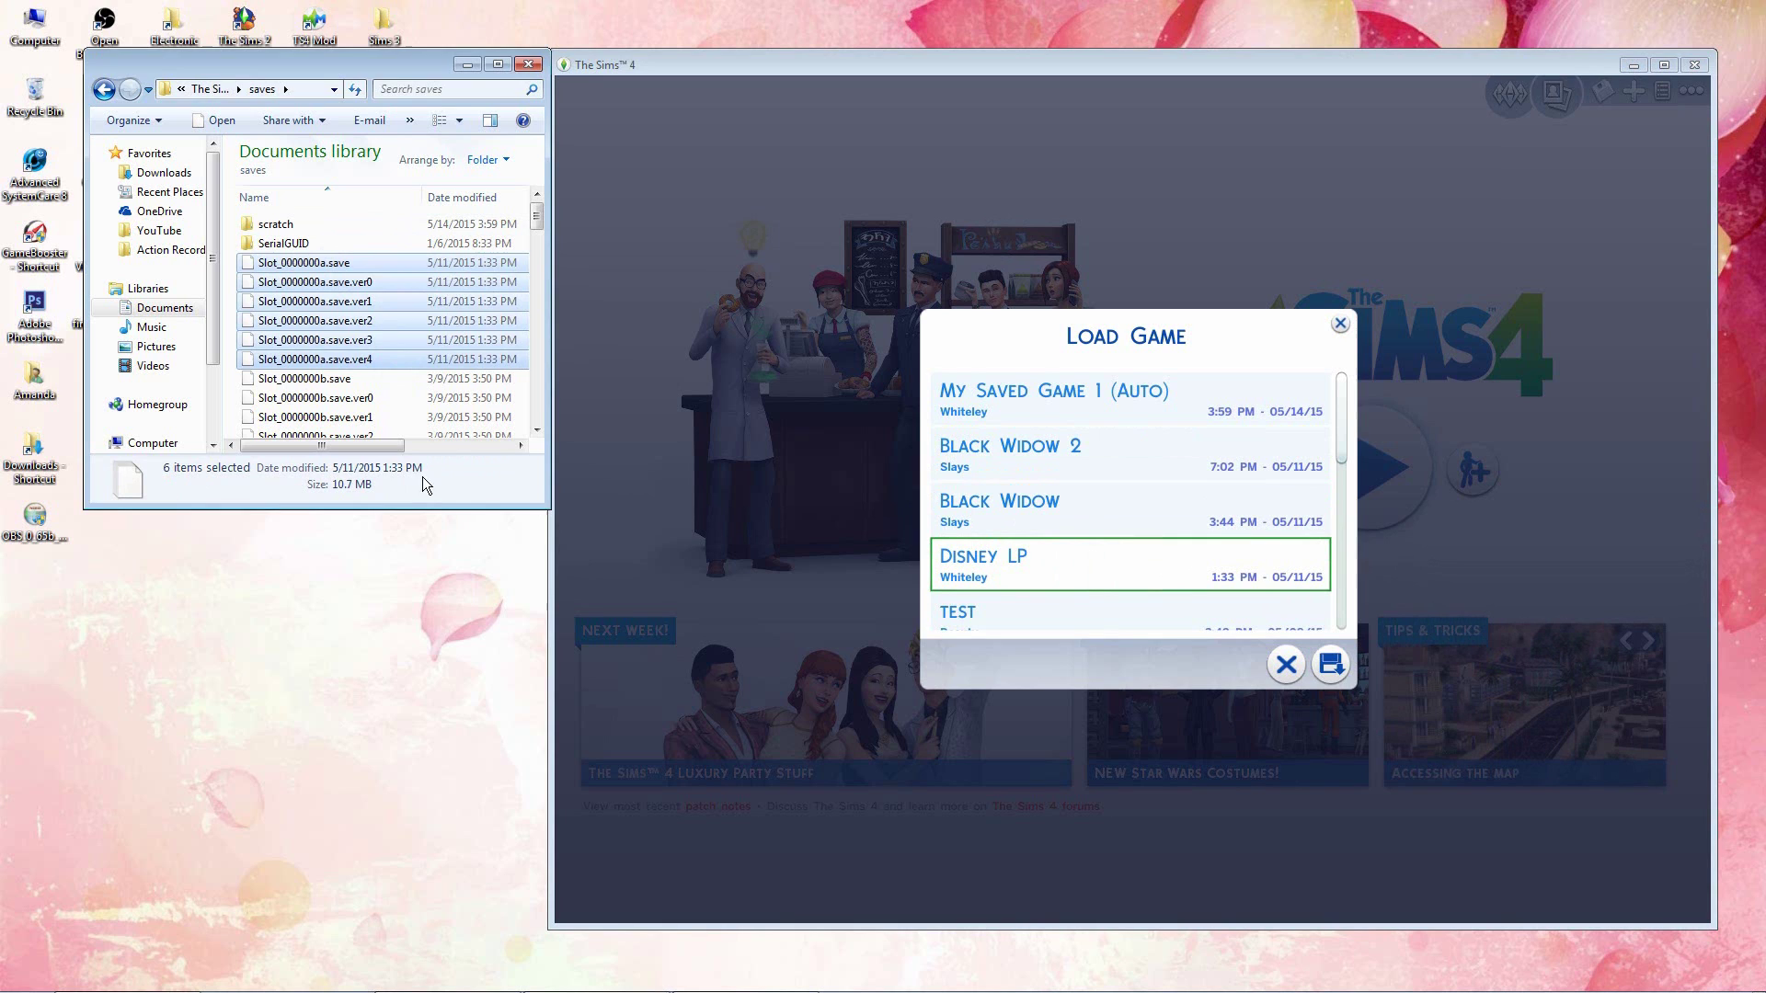
right_click(295, 577)
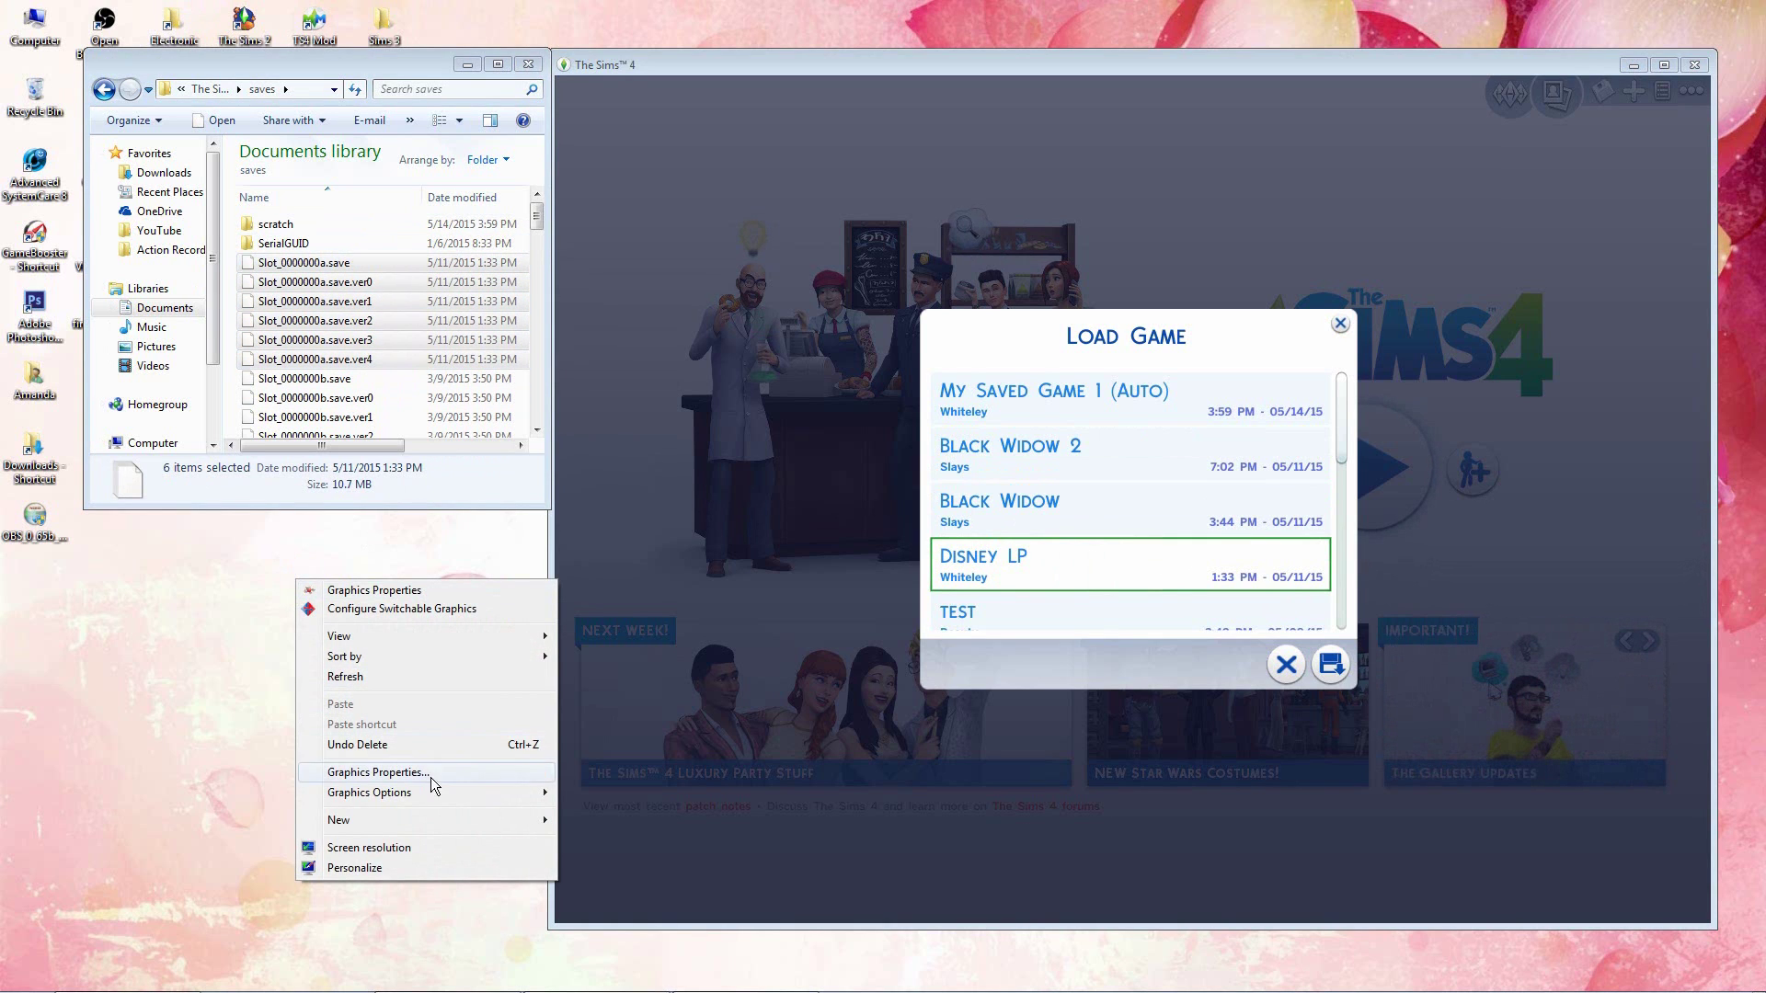
mouse_move(456, 815)
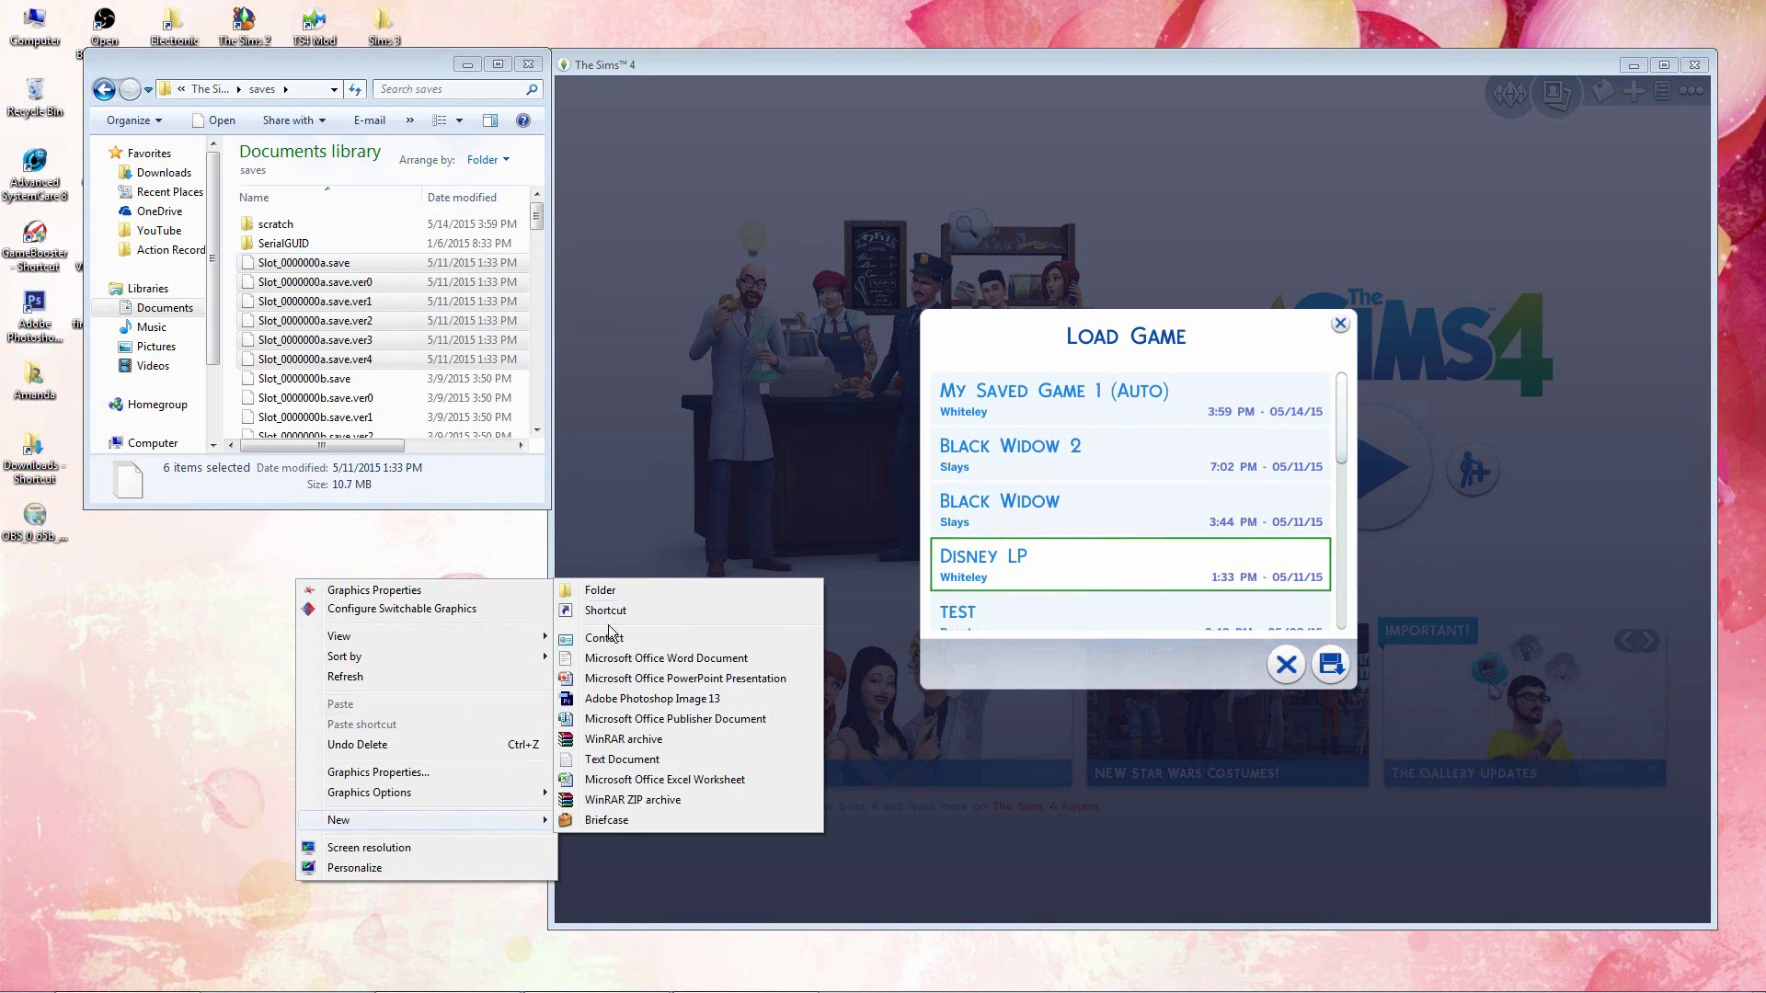
click(667, 597)
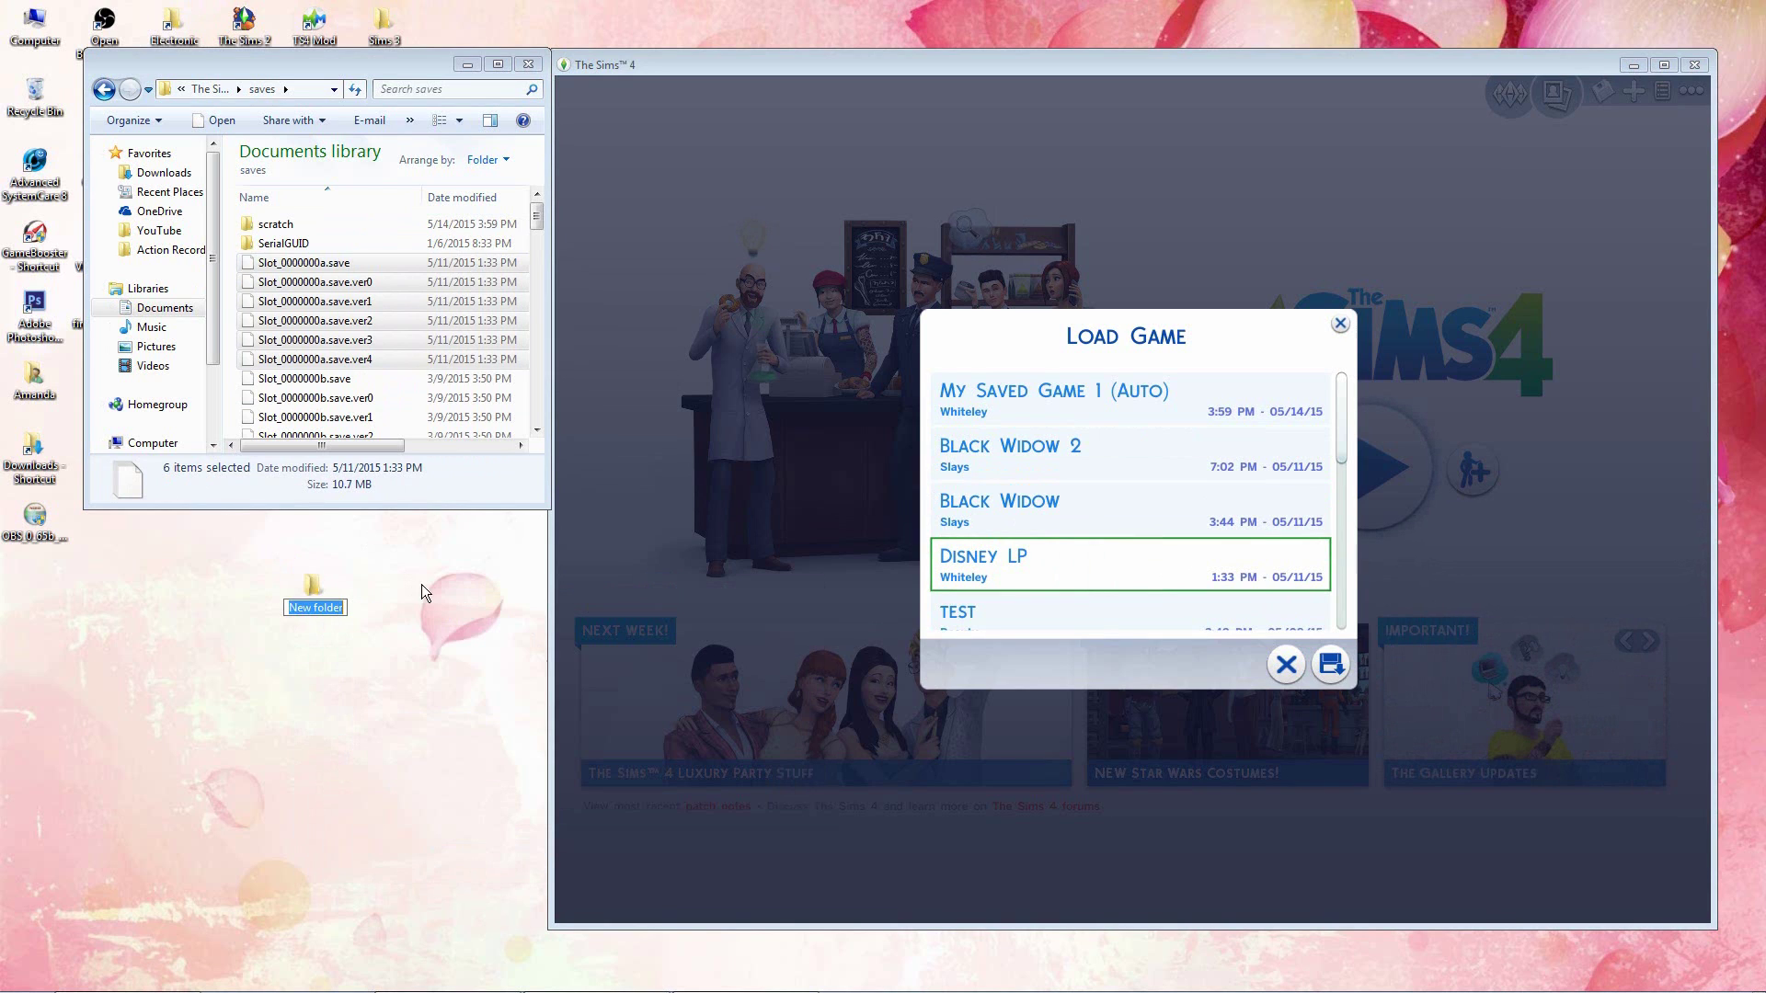
double_click(318, 589)
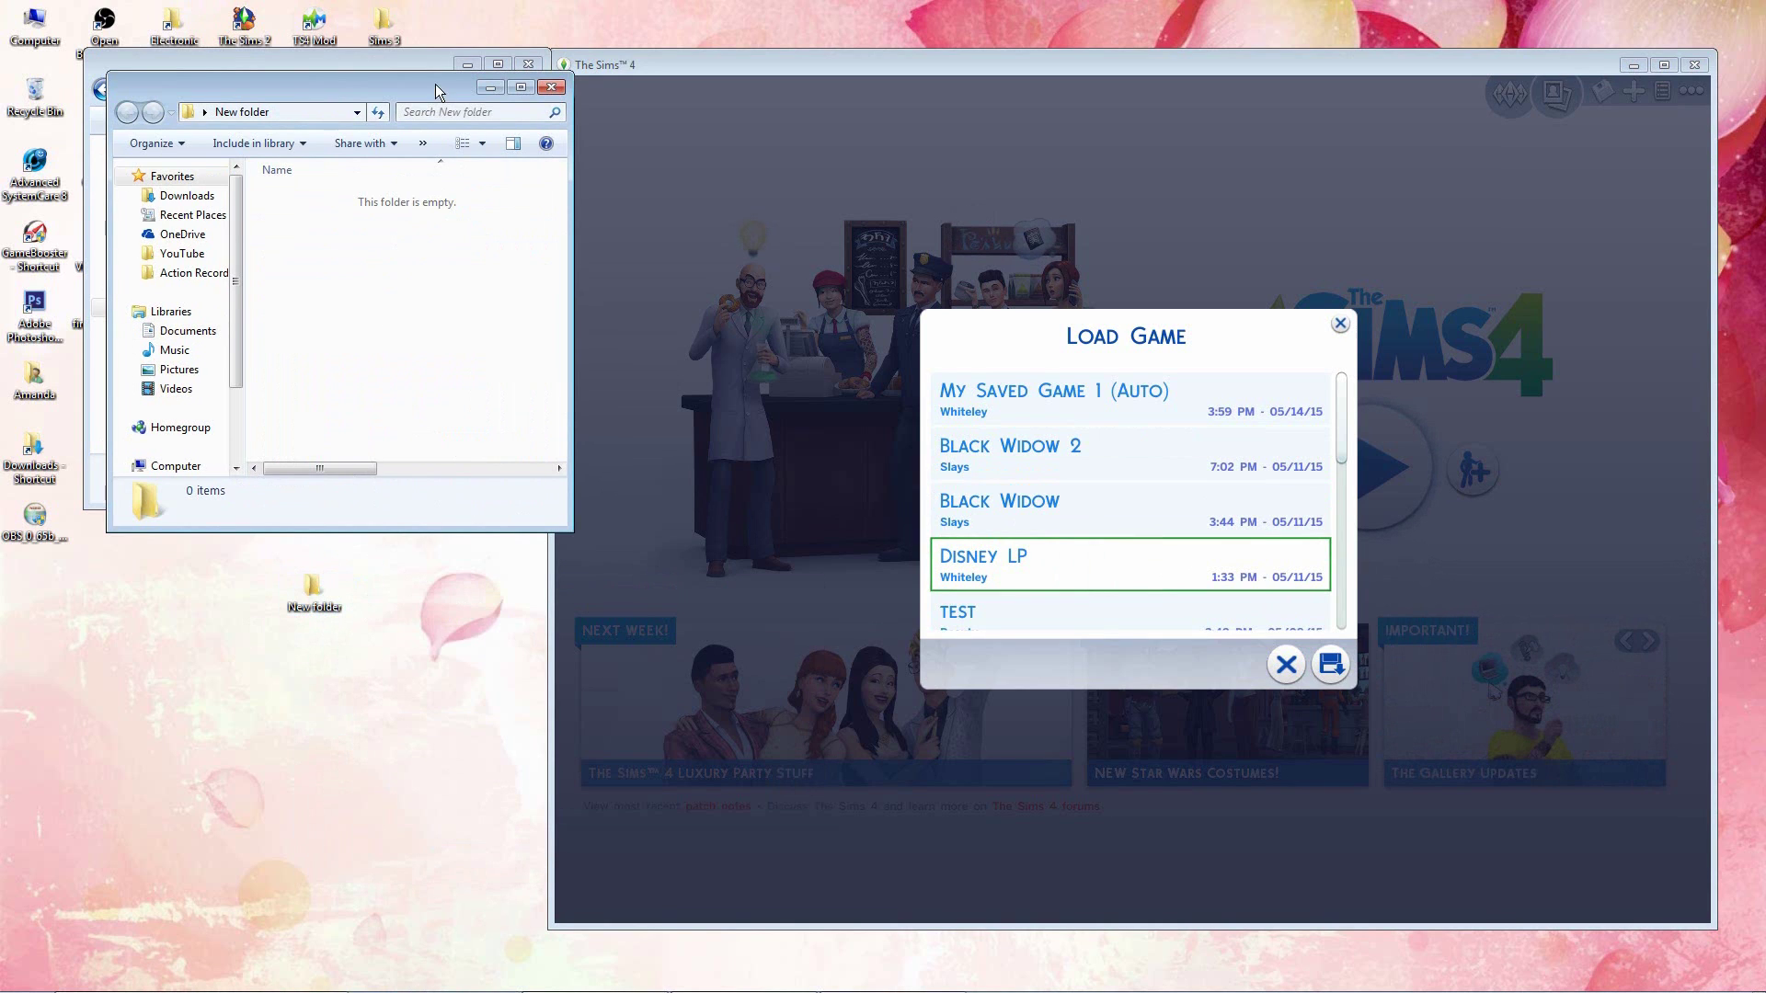
drag(434, 85, 421, 504)
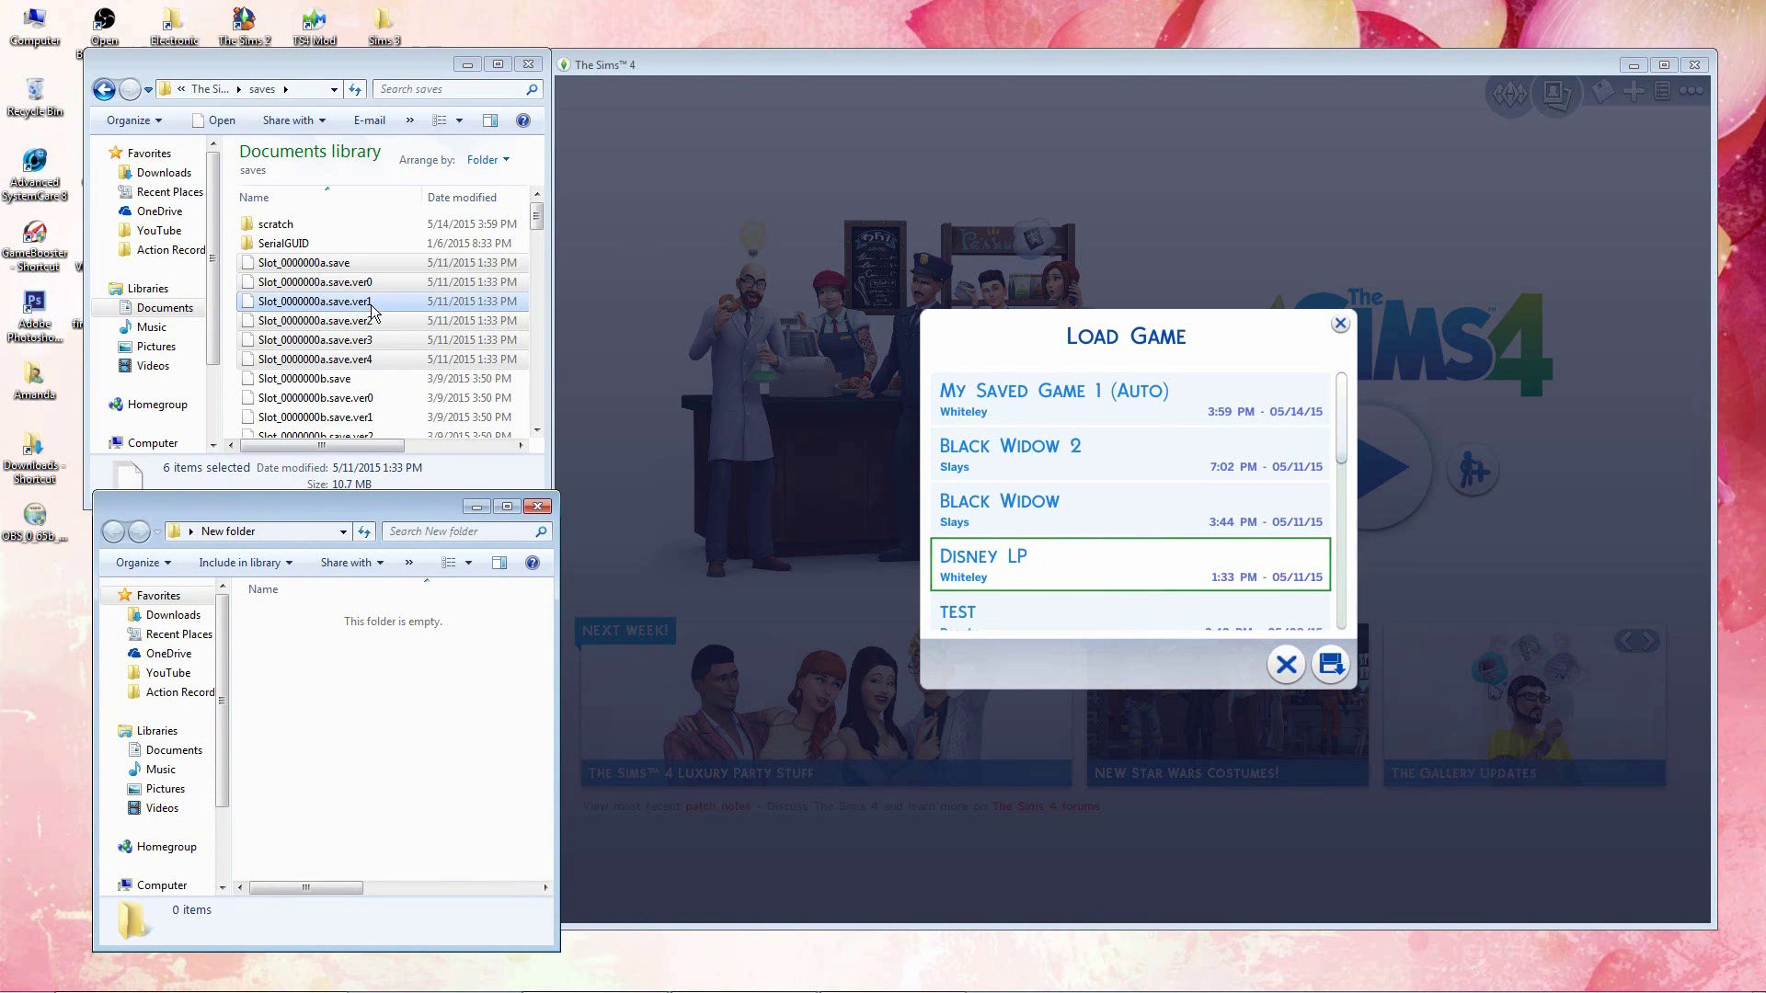
Step: Drag the six Slot_0000000a files into New folder and close the game's save list
drag(373, 311, 388, 745)
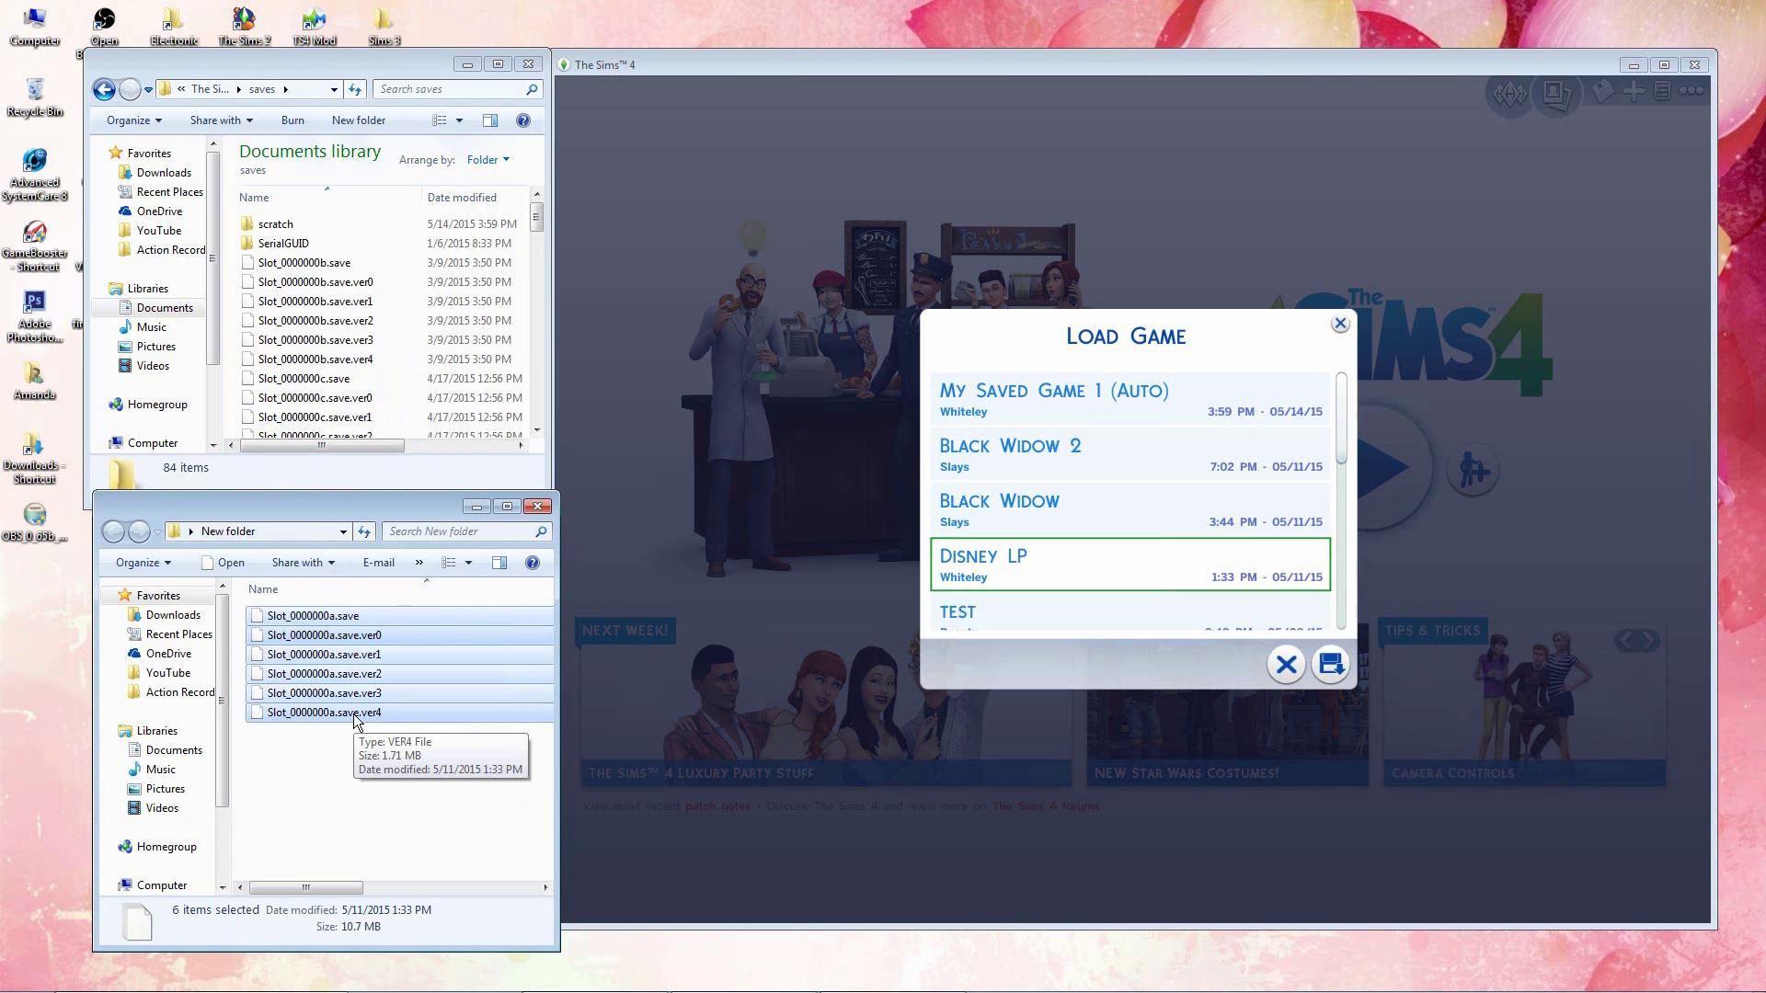
click(418, 774)
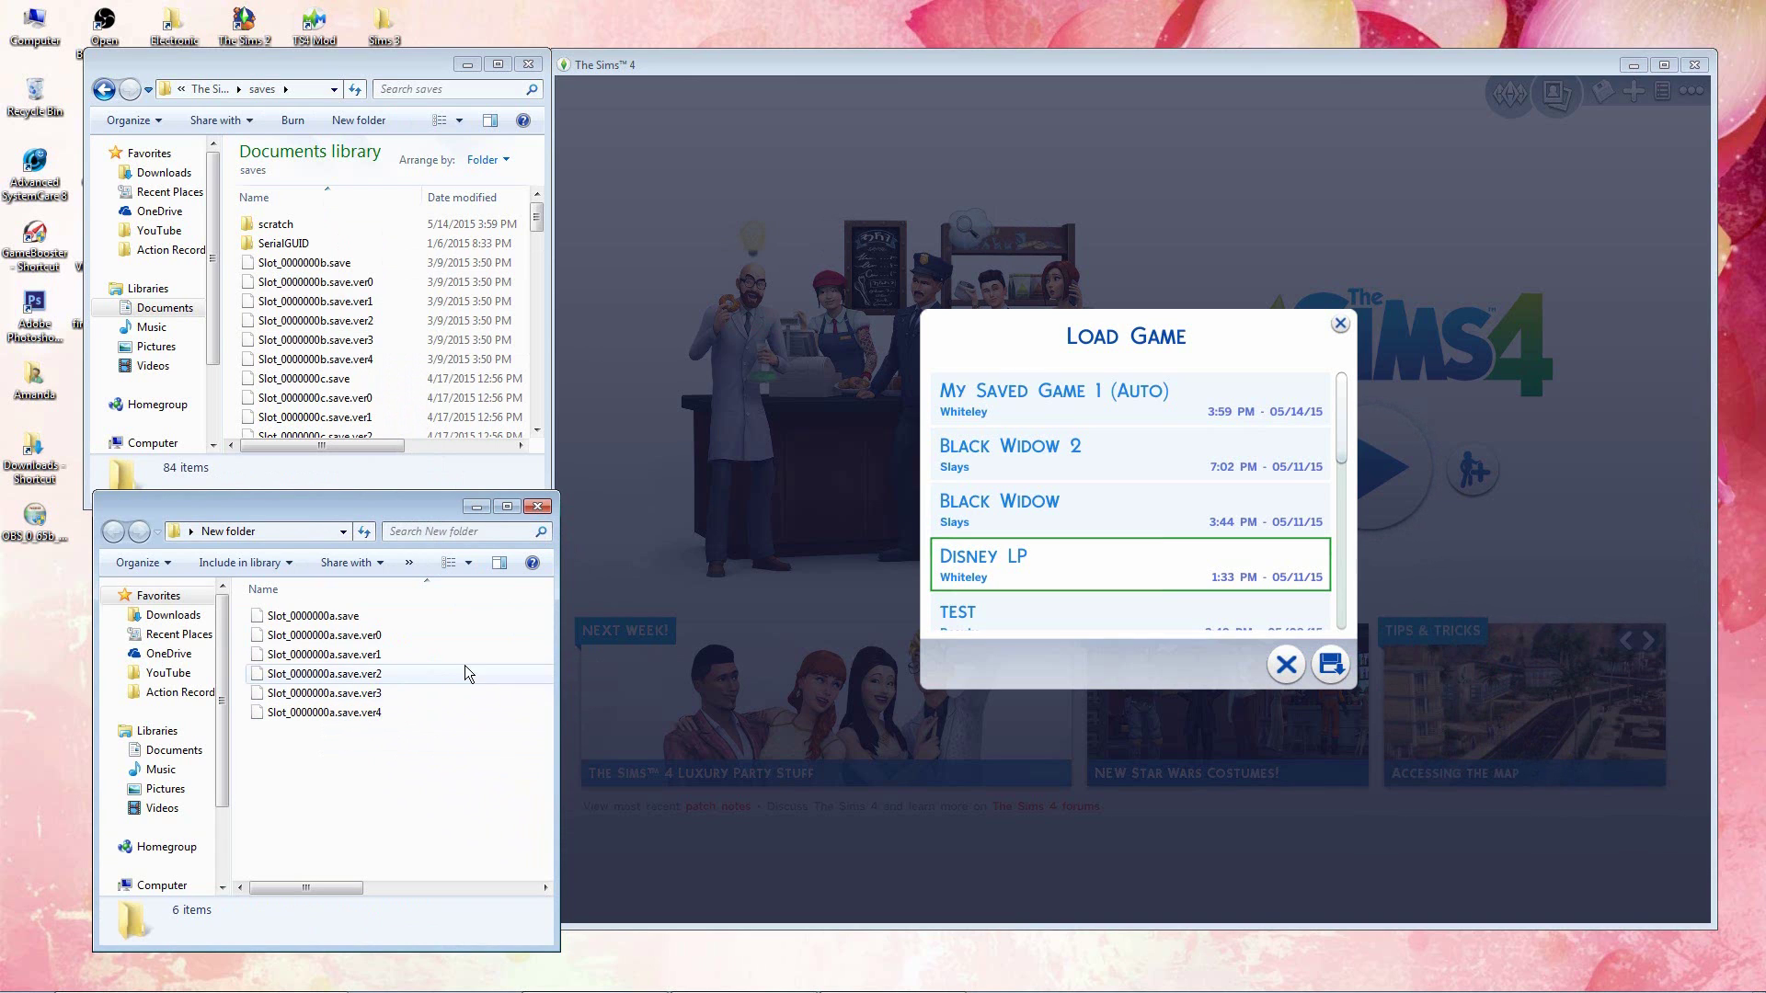
click(1341, 325)
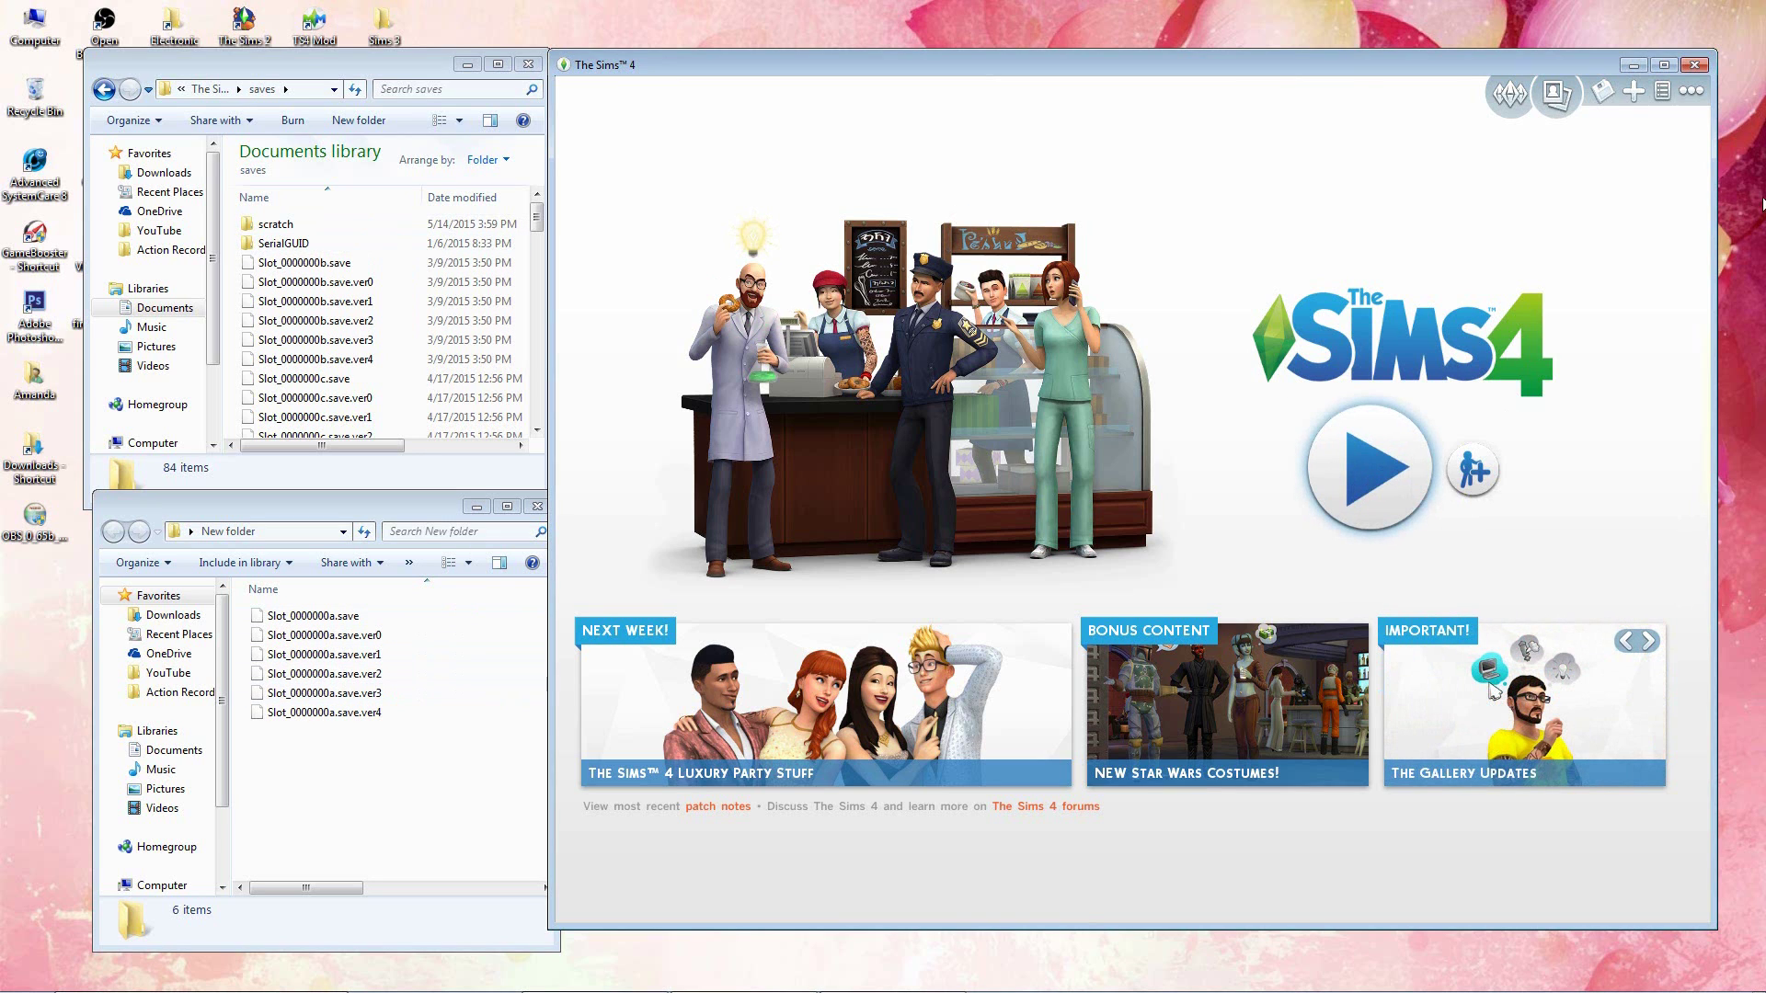
click(1602, 90)
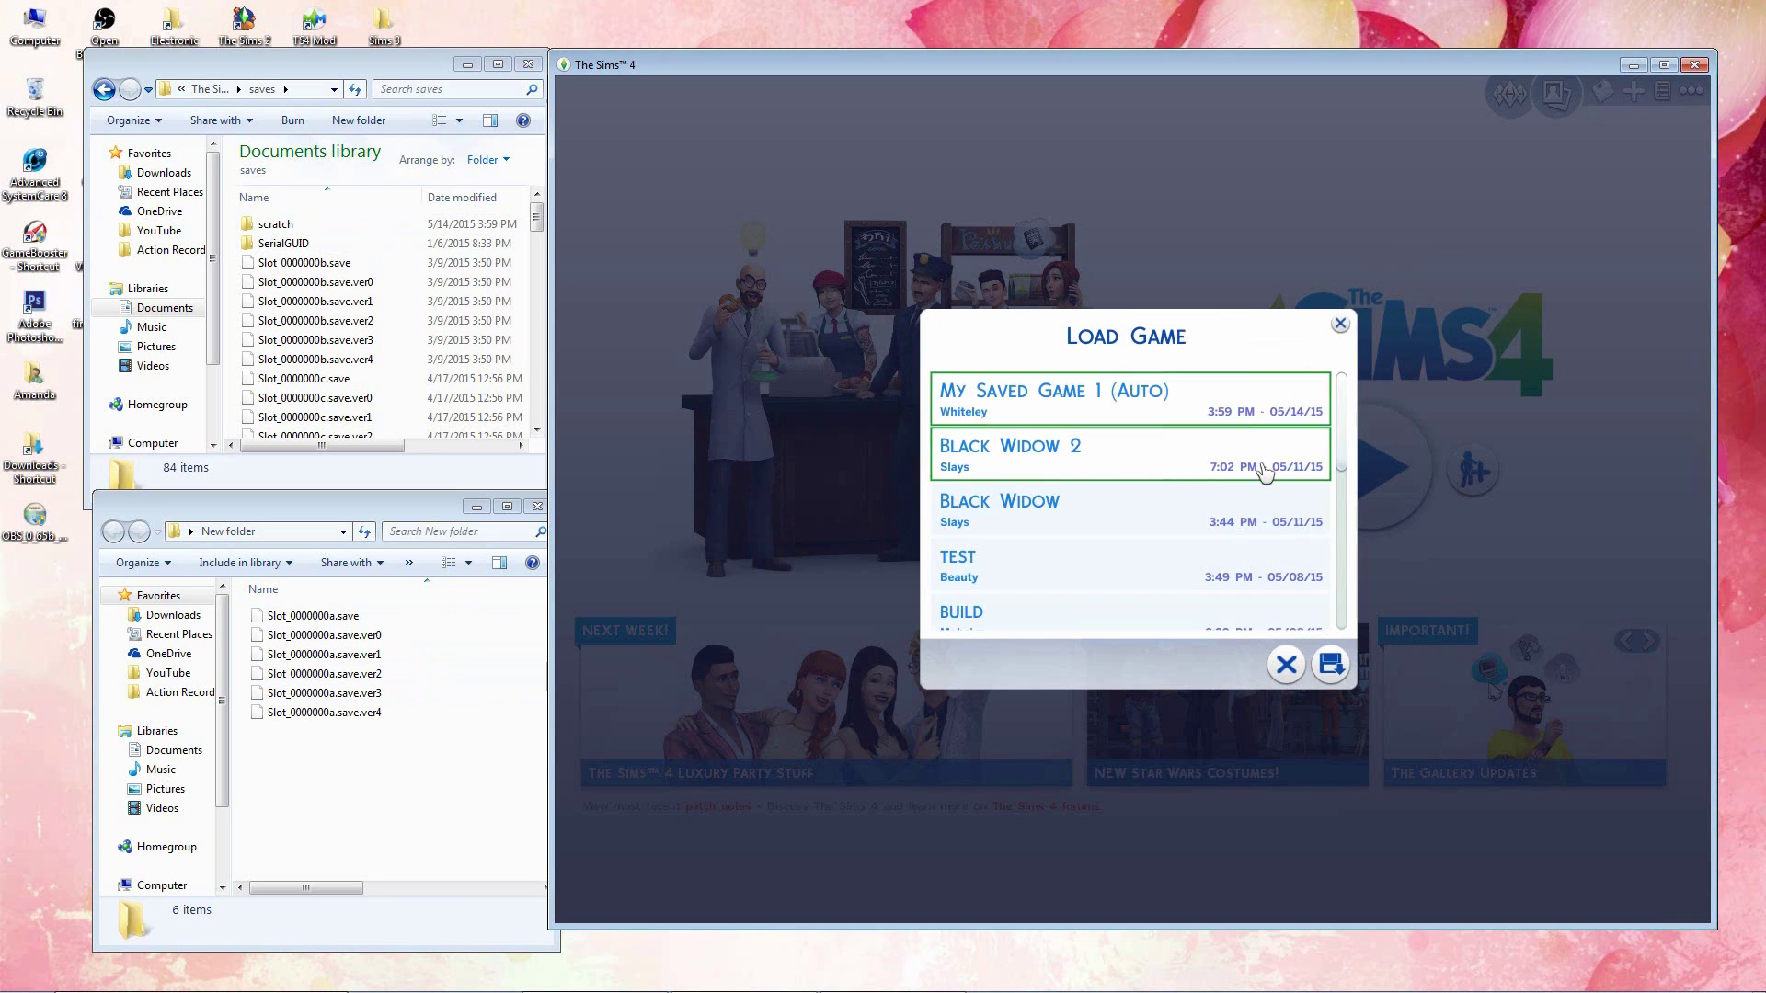
click(1265, 472)
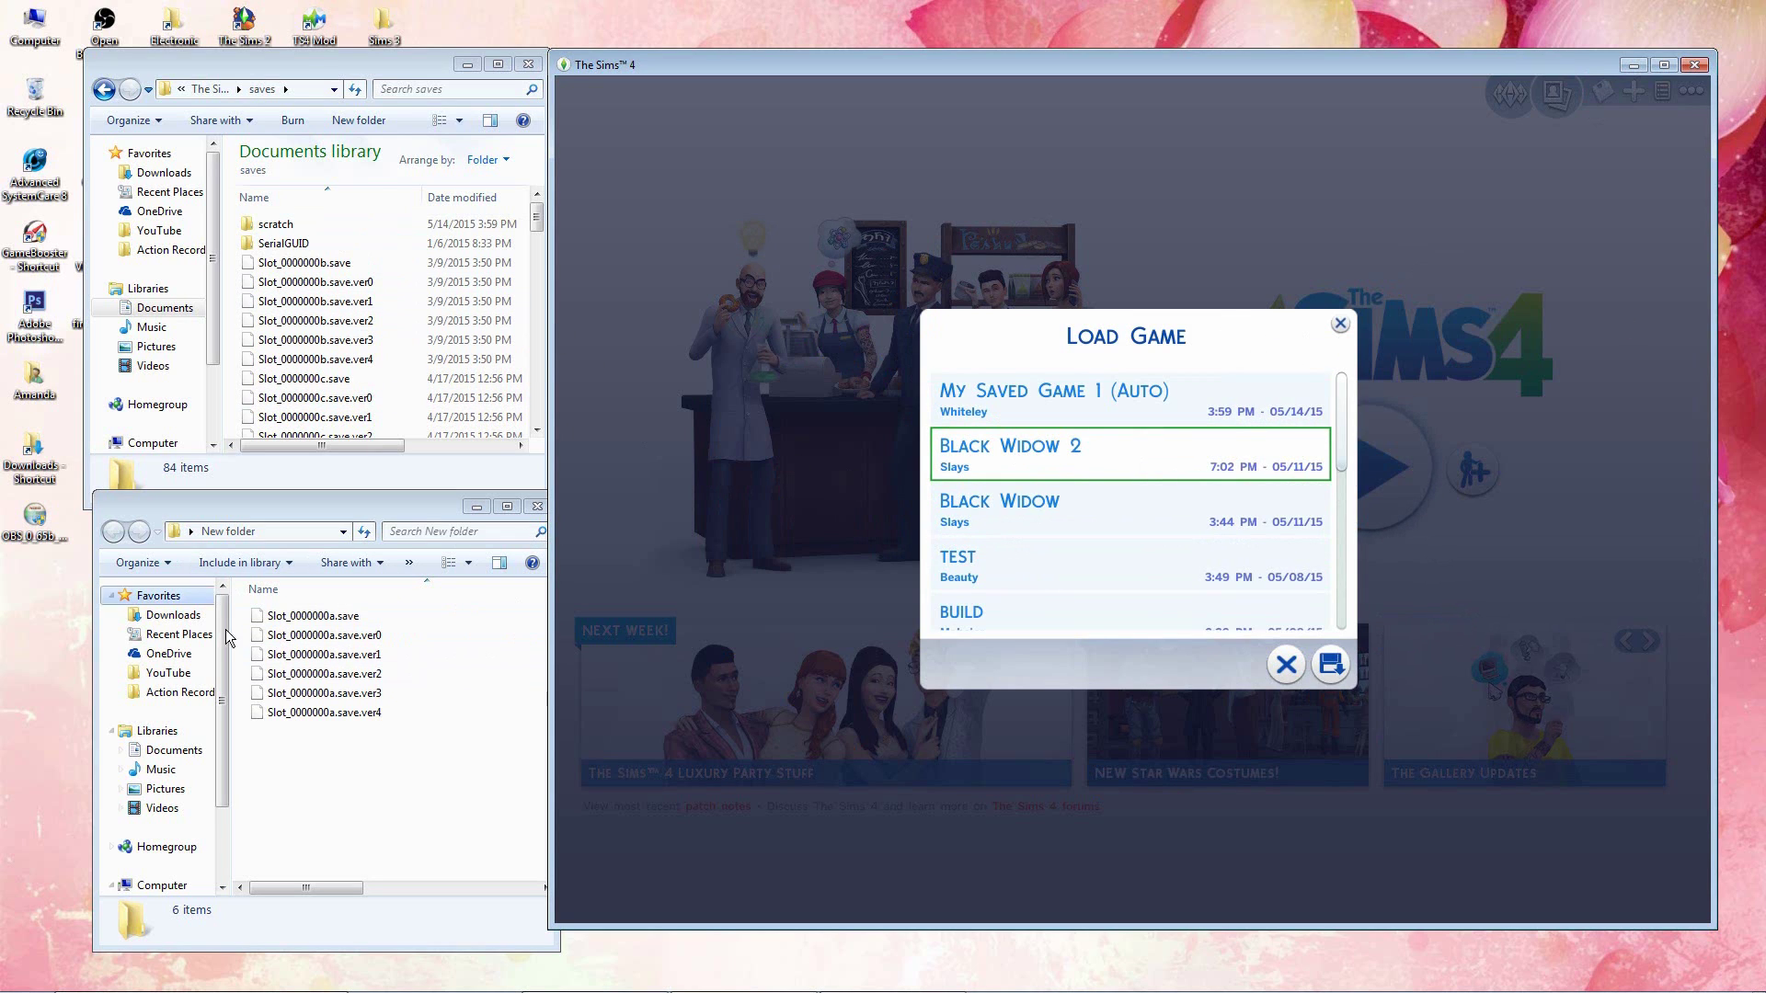
click(352, 617)
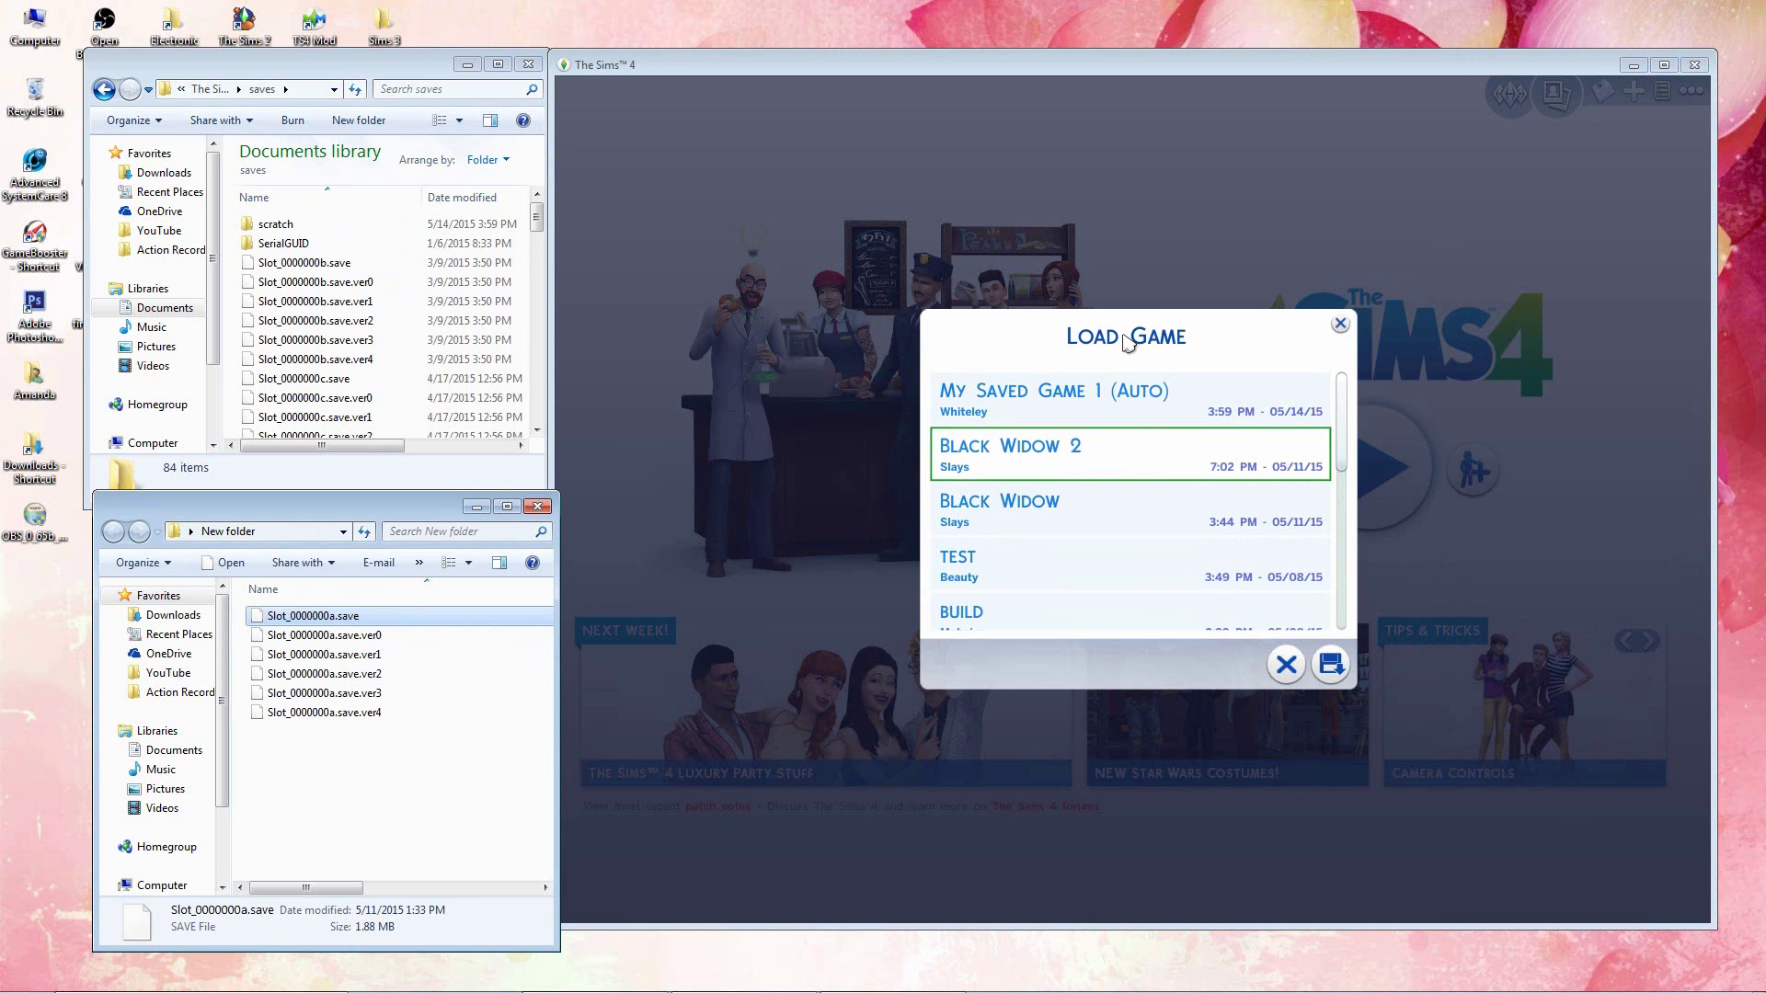
Step: Copy Slot_0000000a.save.ver0 and paste it into the saves folder
click(1341, 324)
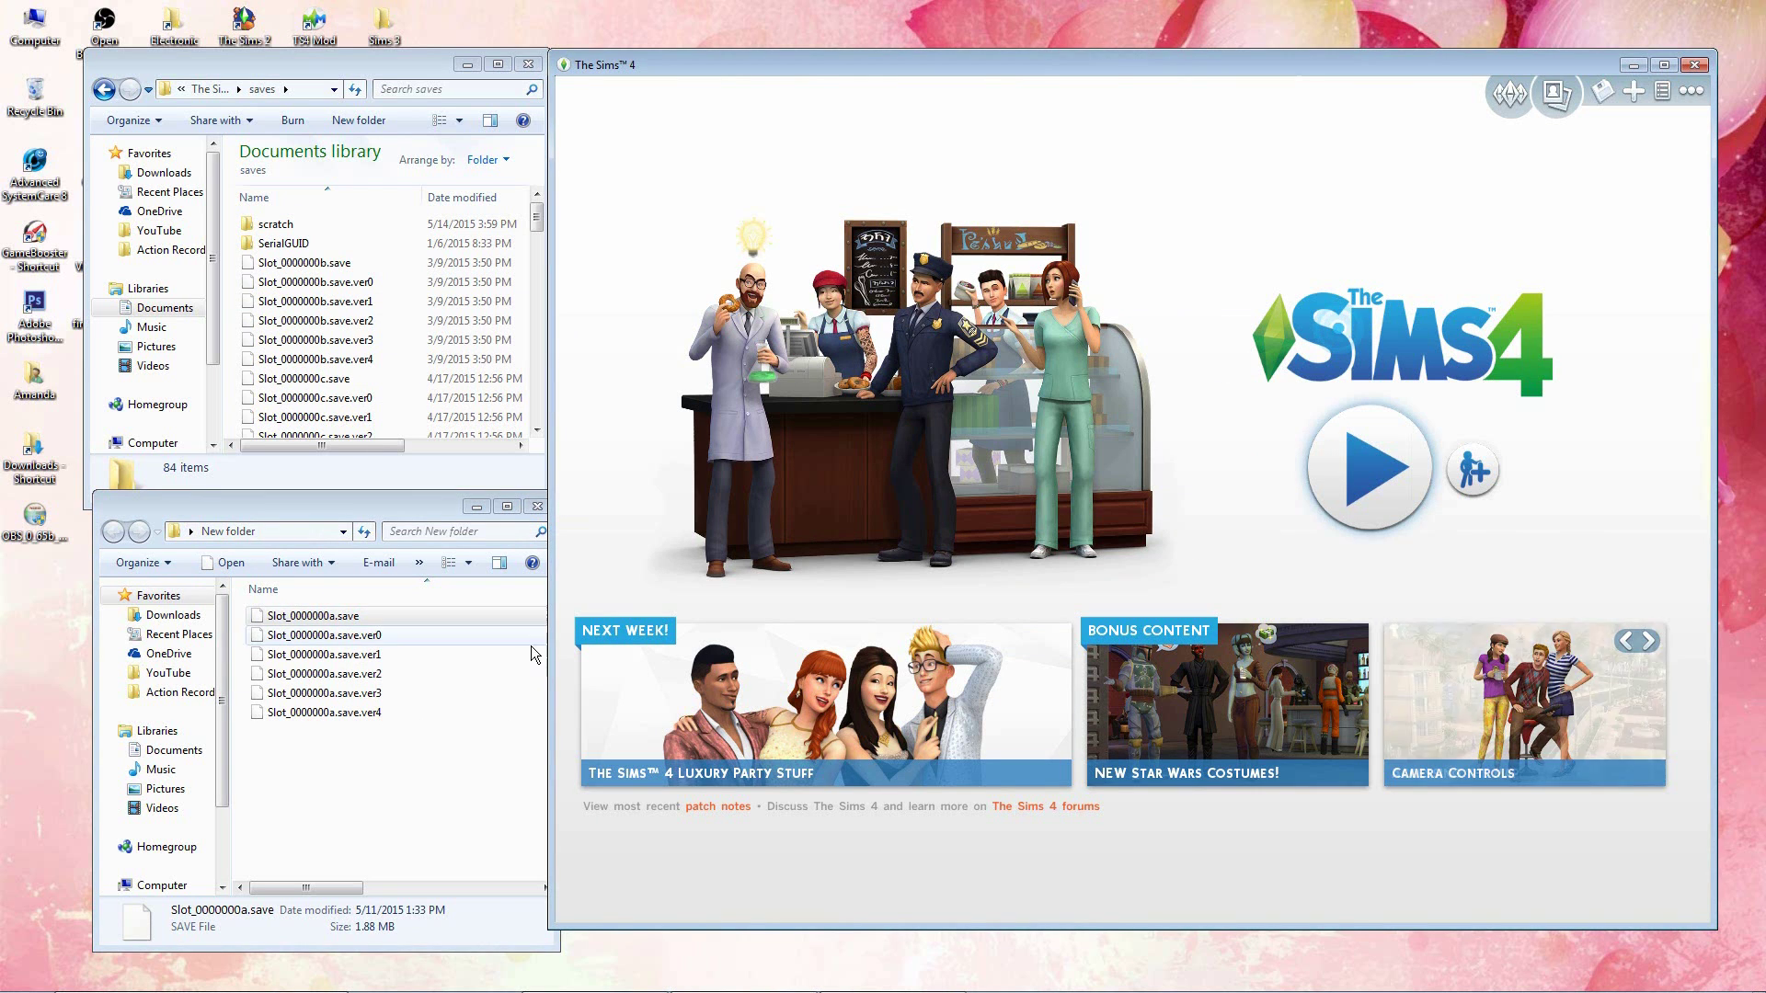
right_click(324, 637)
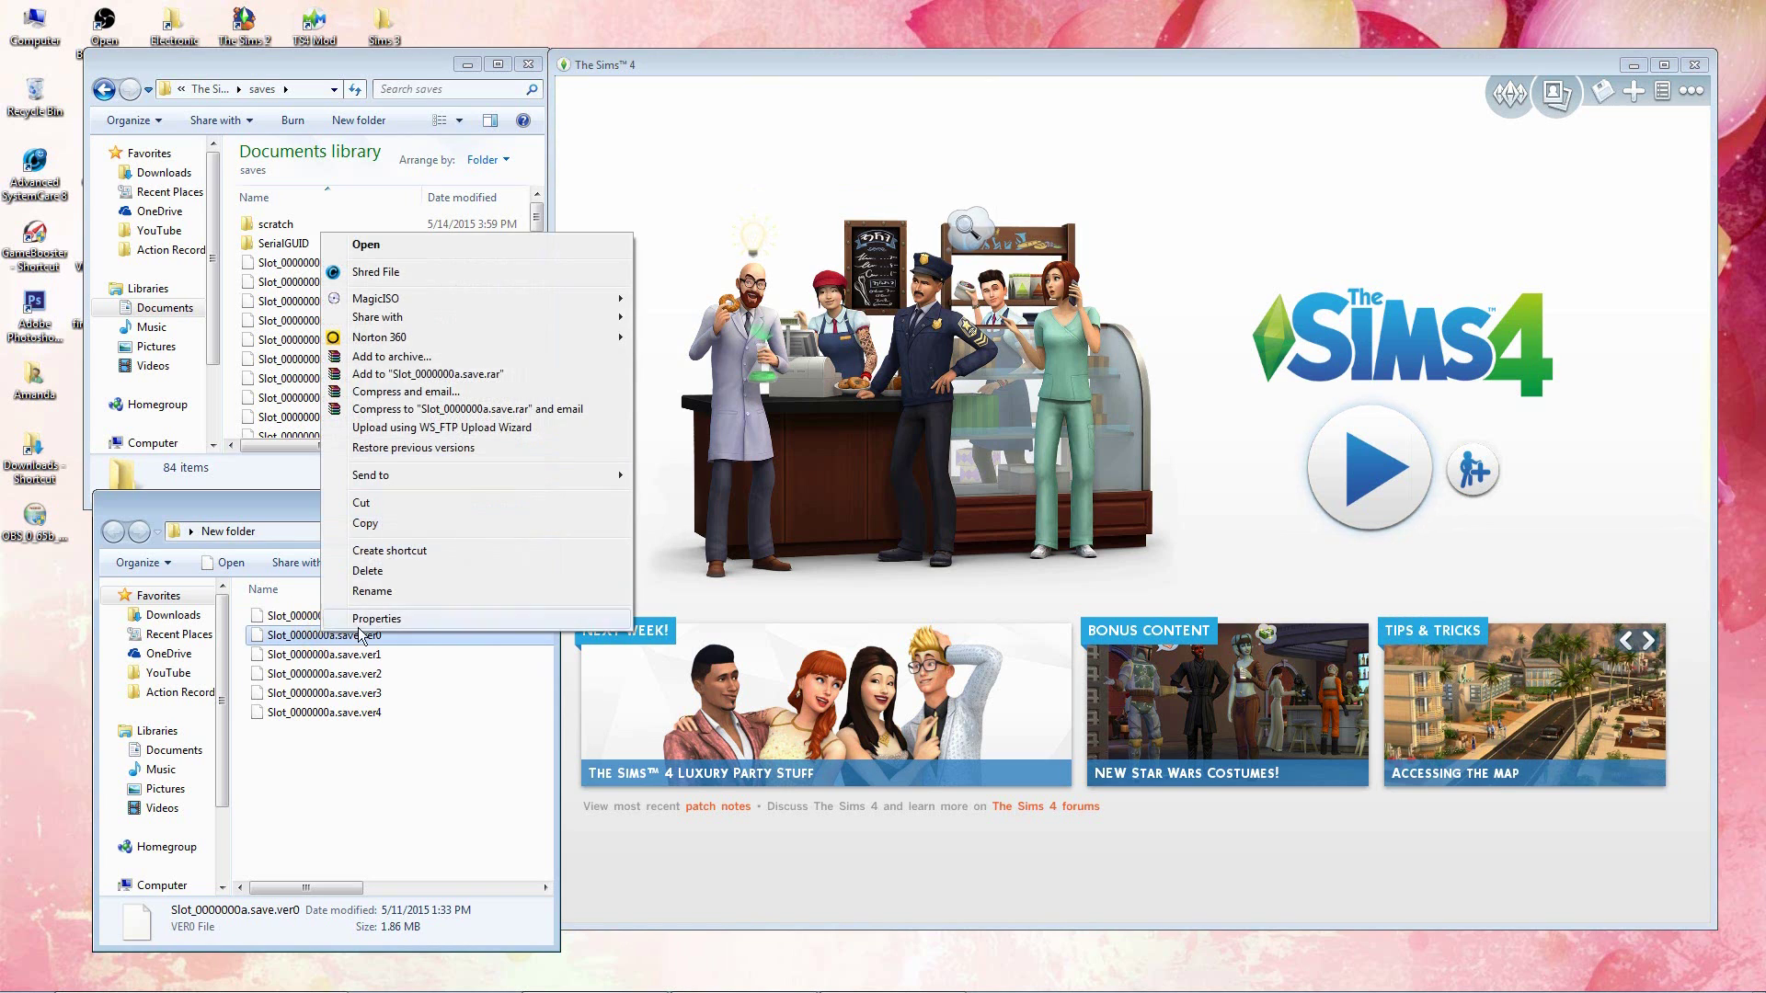
click(432, 529)
right_click(417, 358)
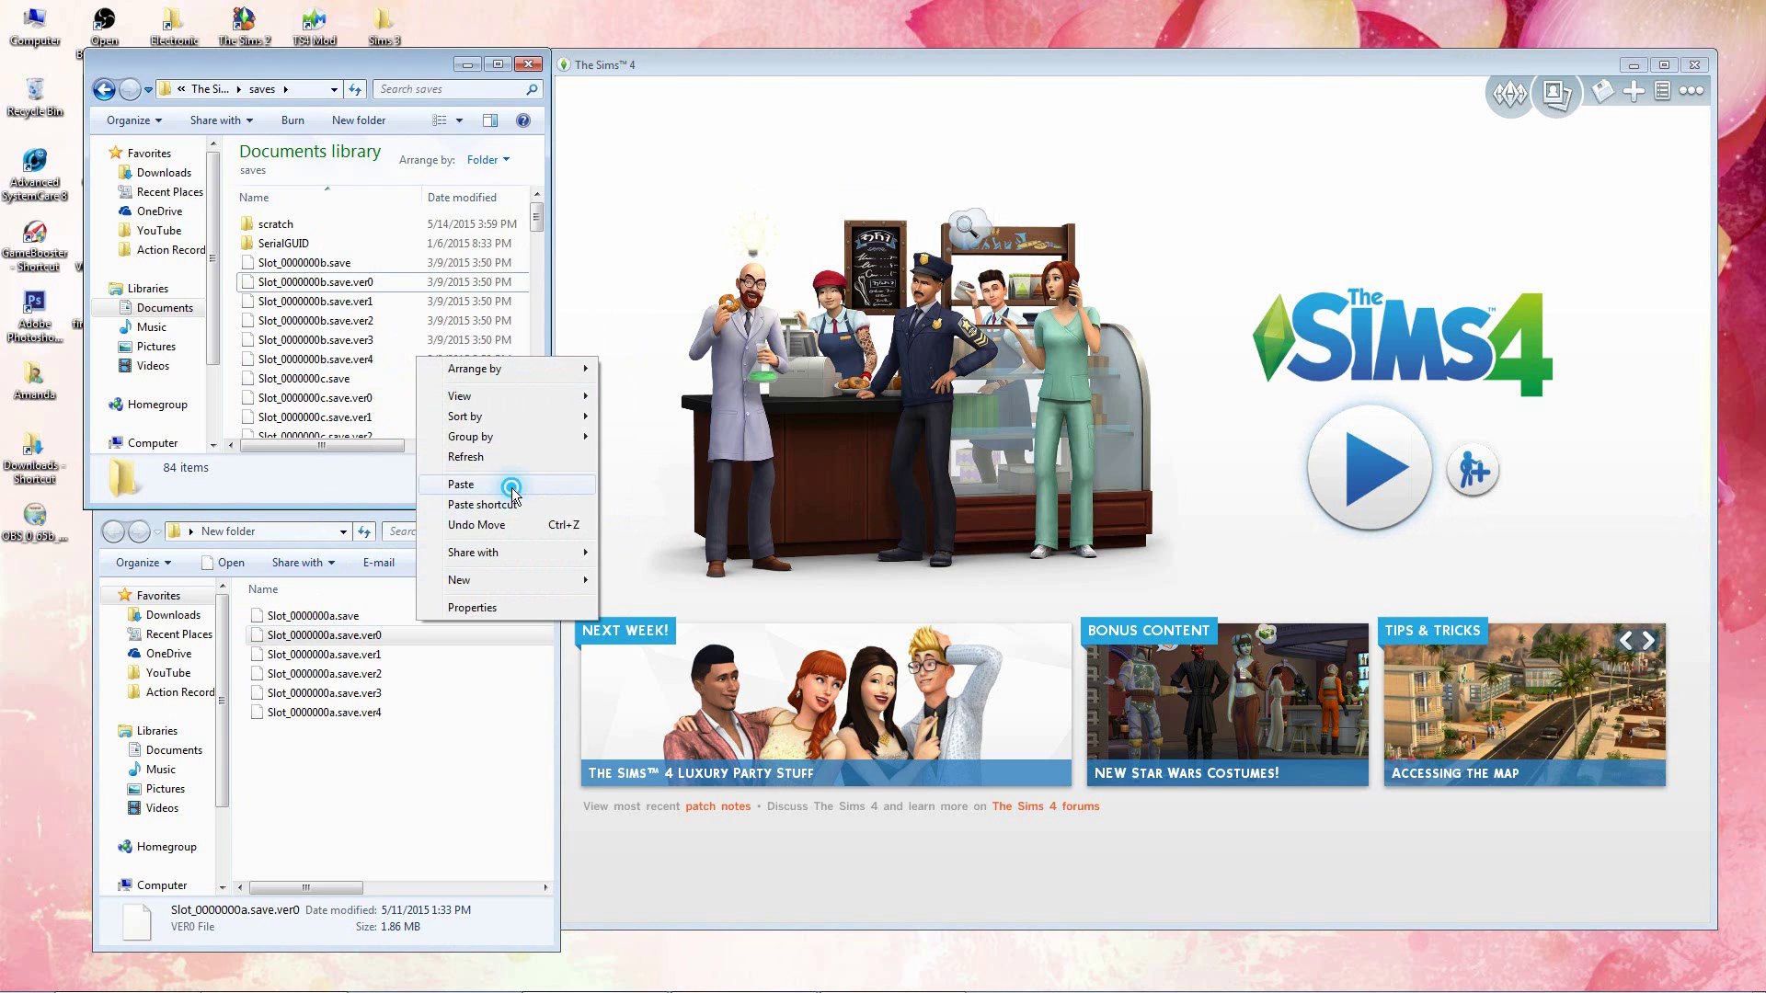
click(512, 494)
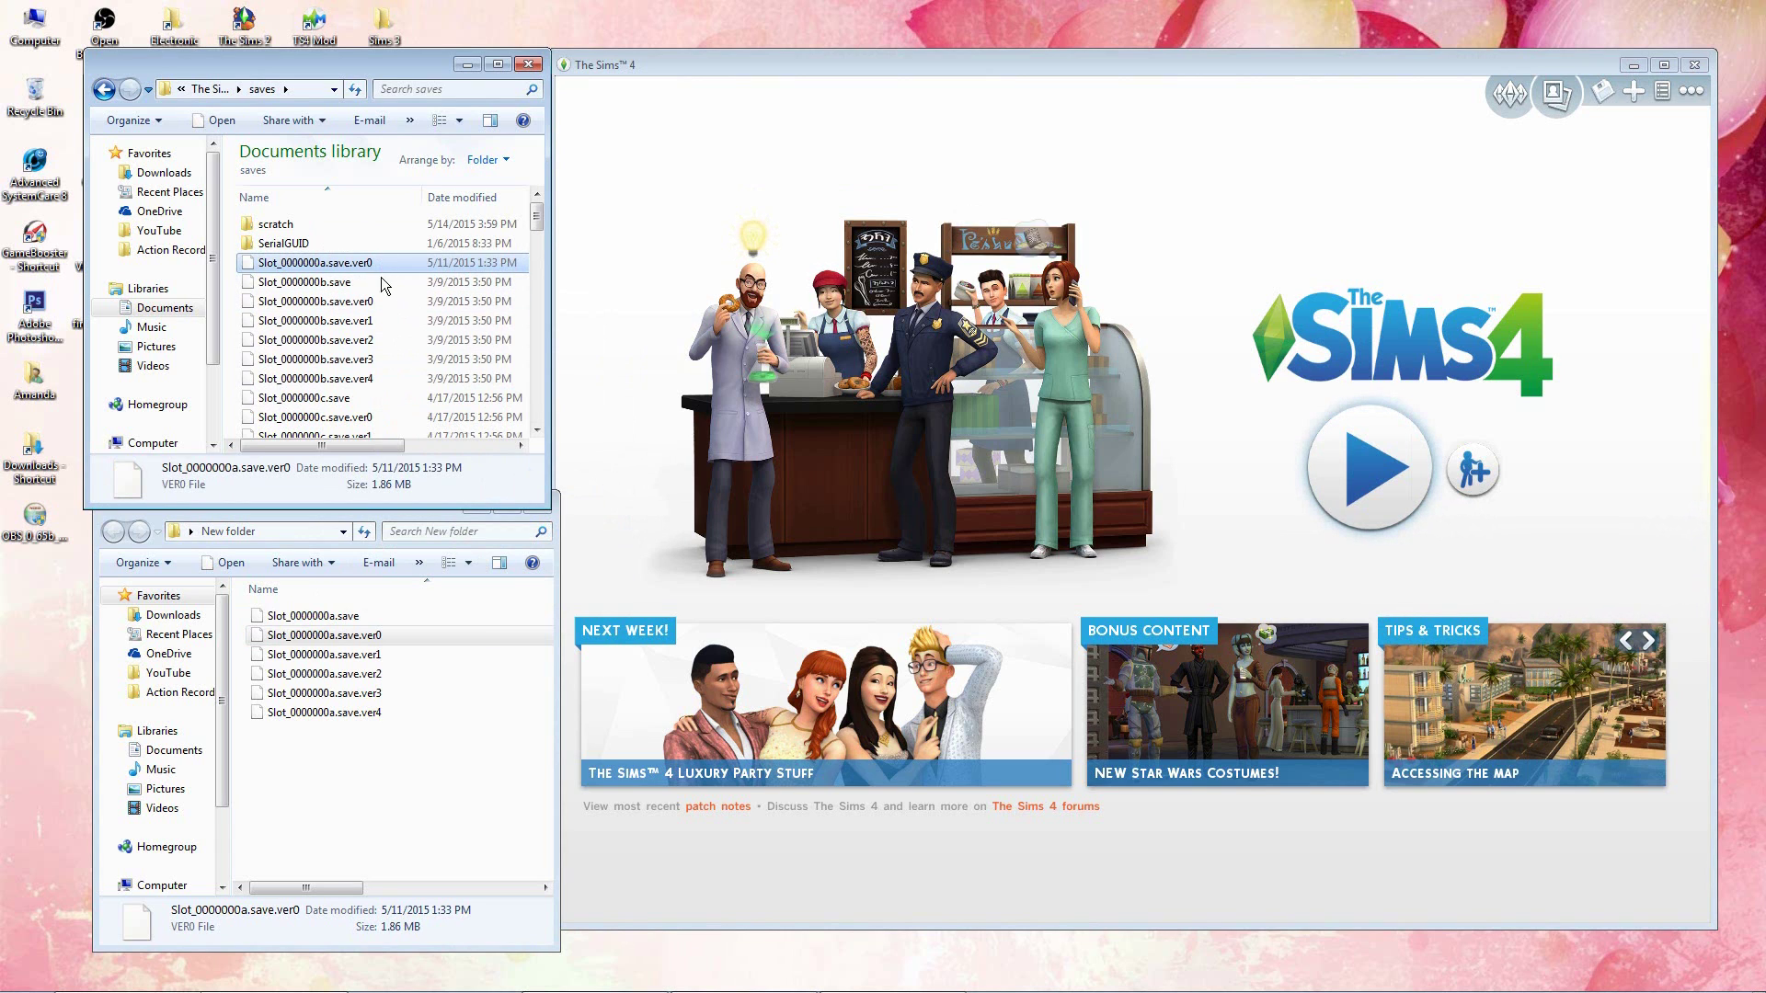
Step: Check the game's save list, then drag Slot_0000000a.save.ver0 to the Recycle Bin
click(1608, 108)
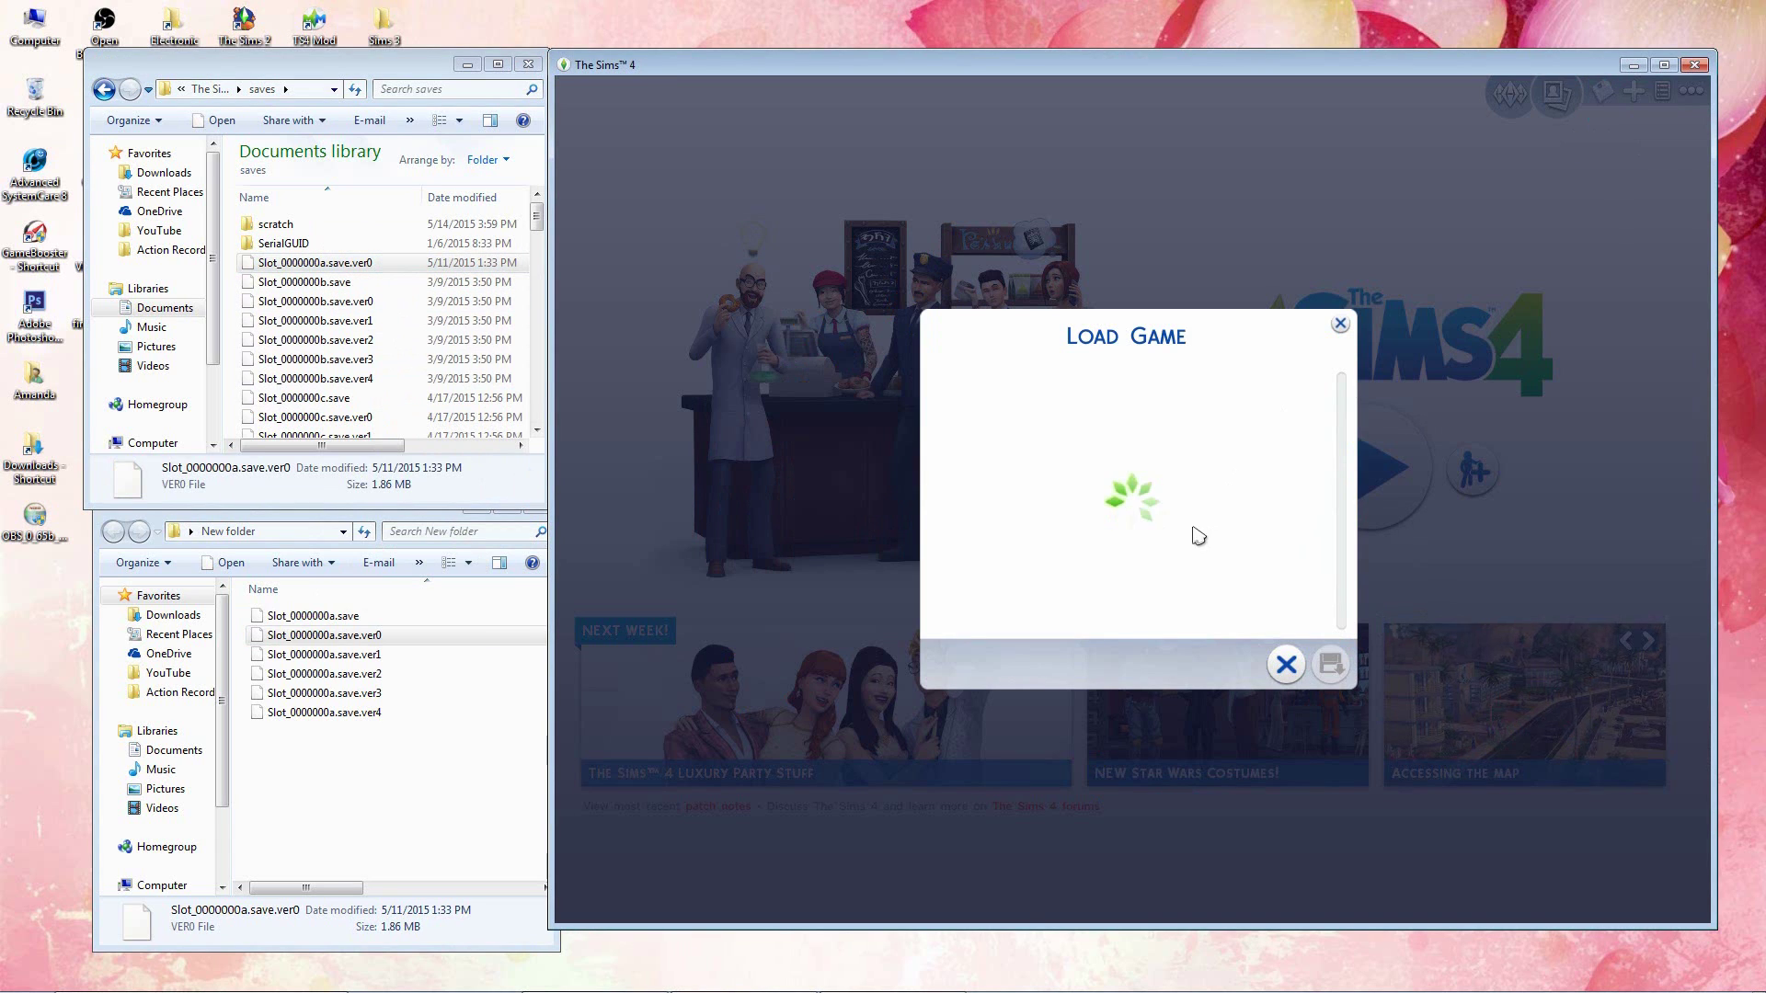
click(354, 266)
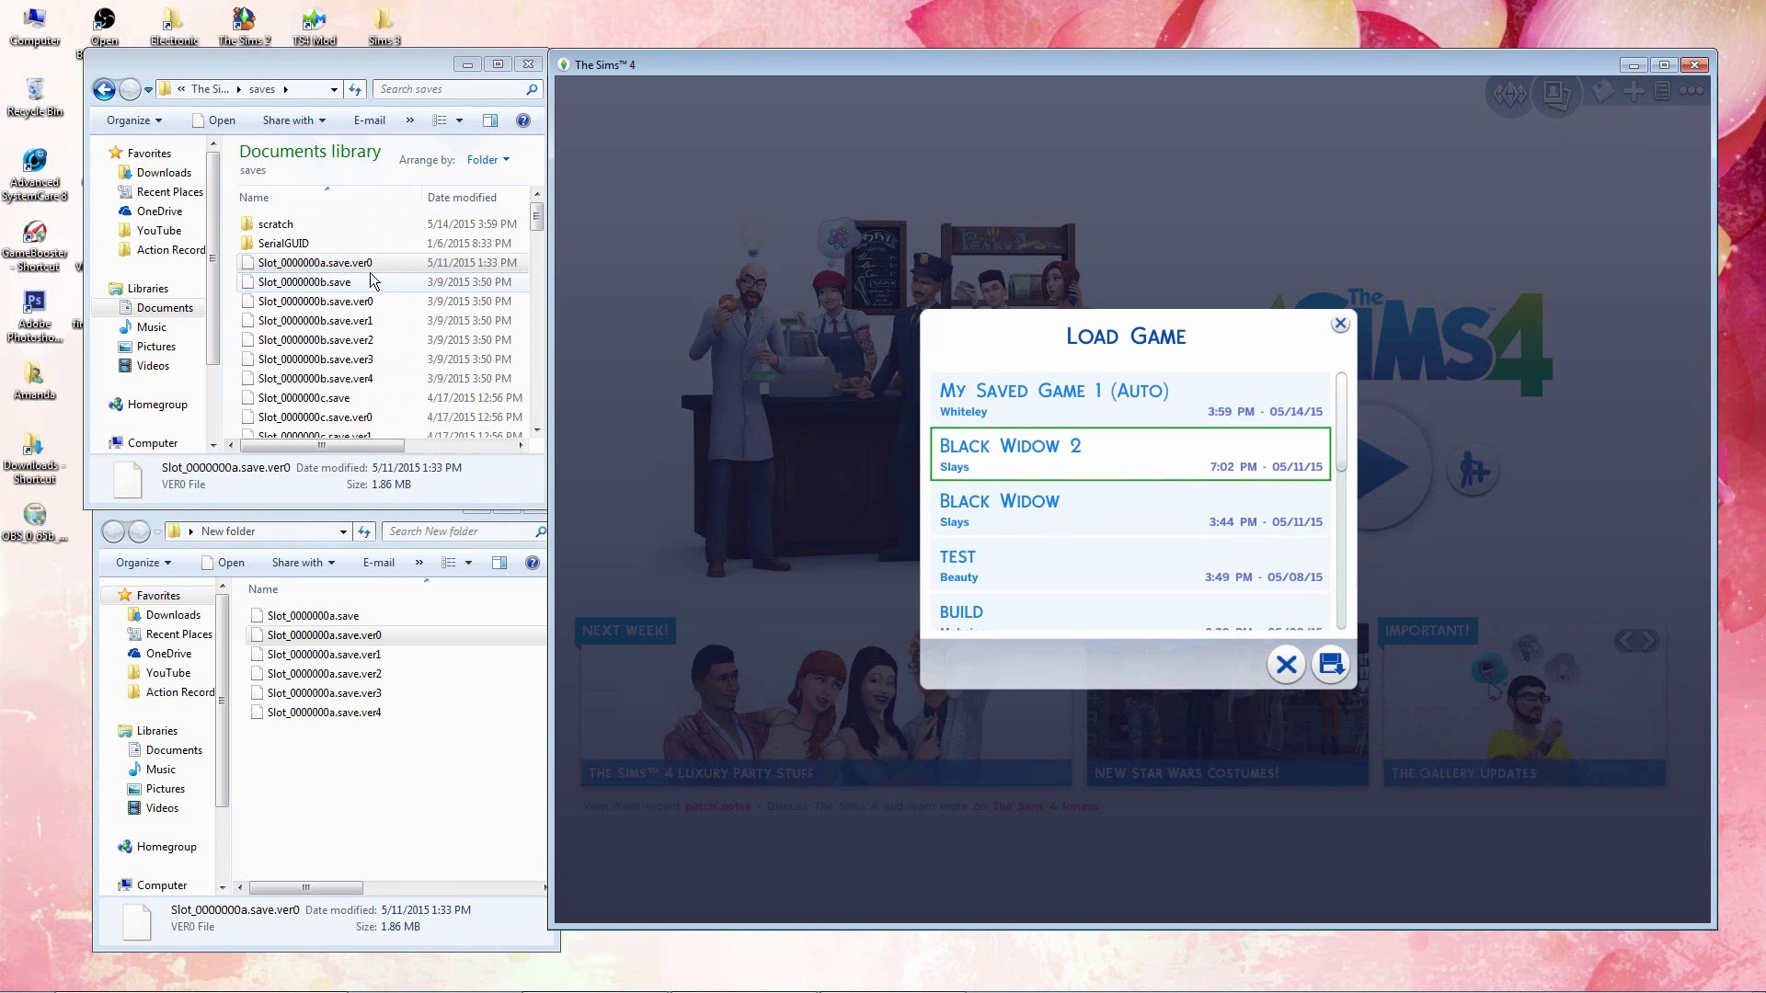
click(1340, 324)
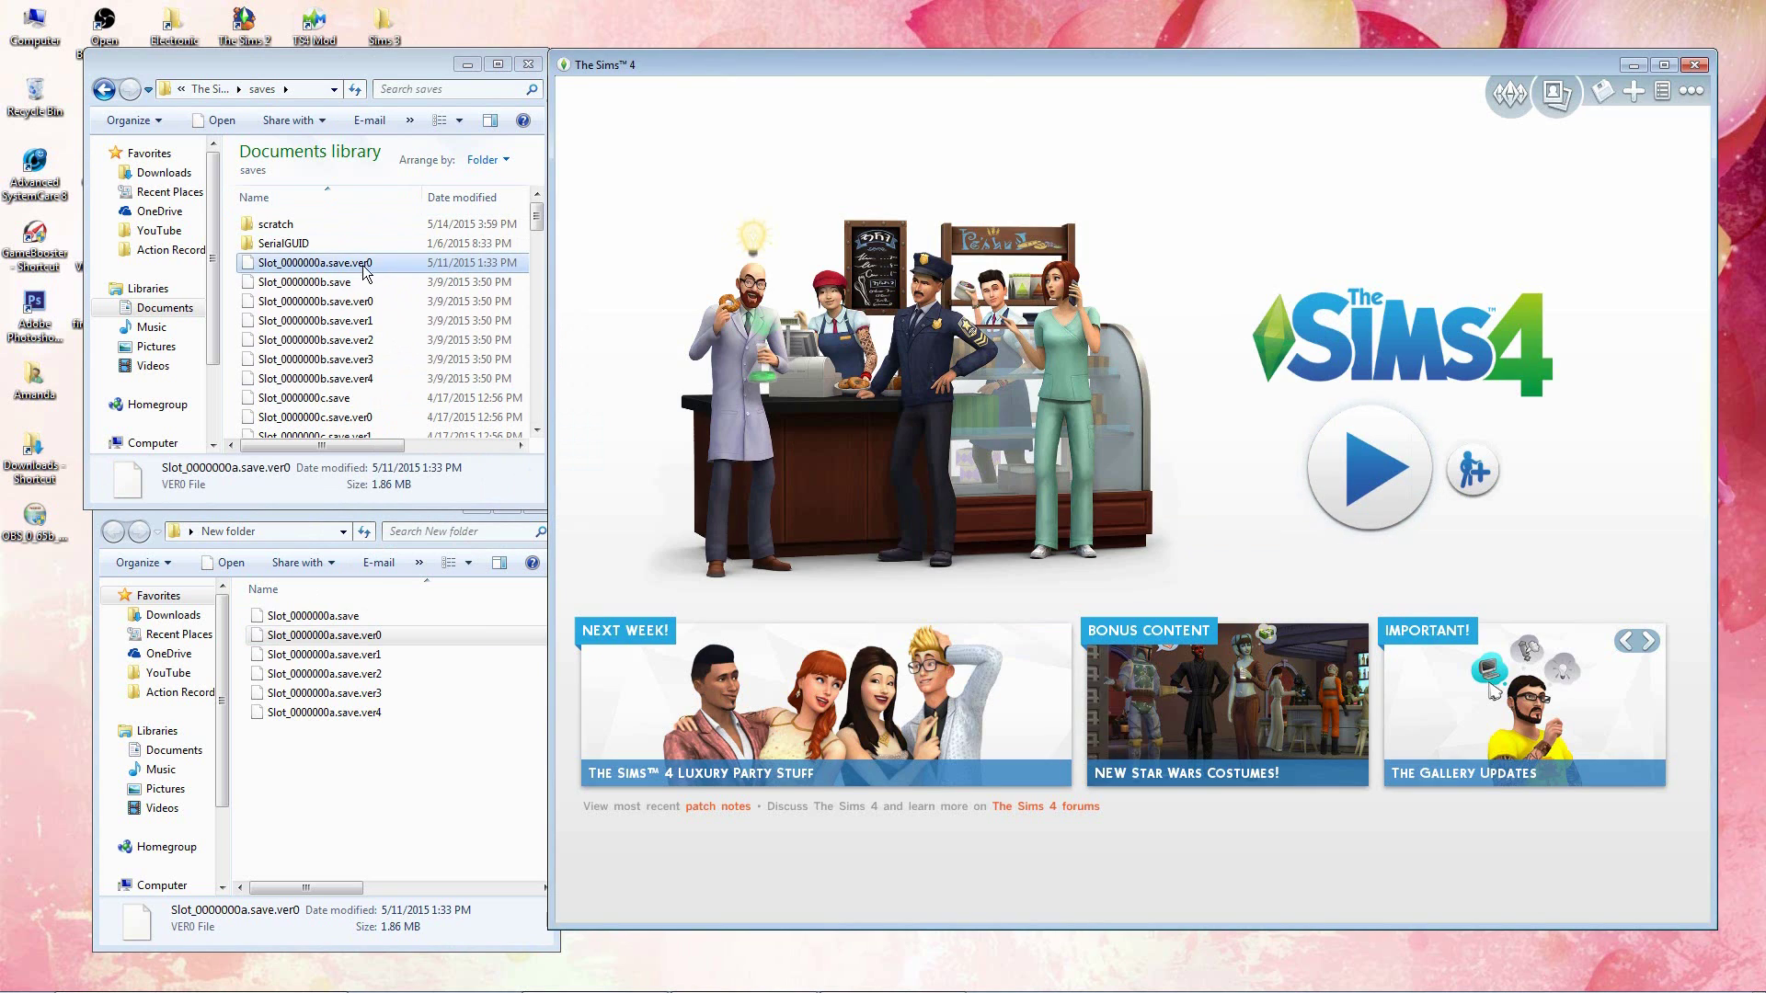
drag(363, 265, 16, 108)
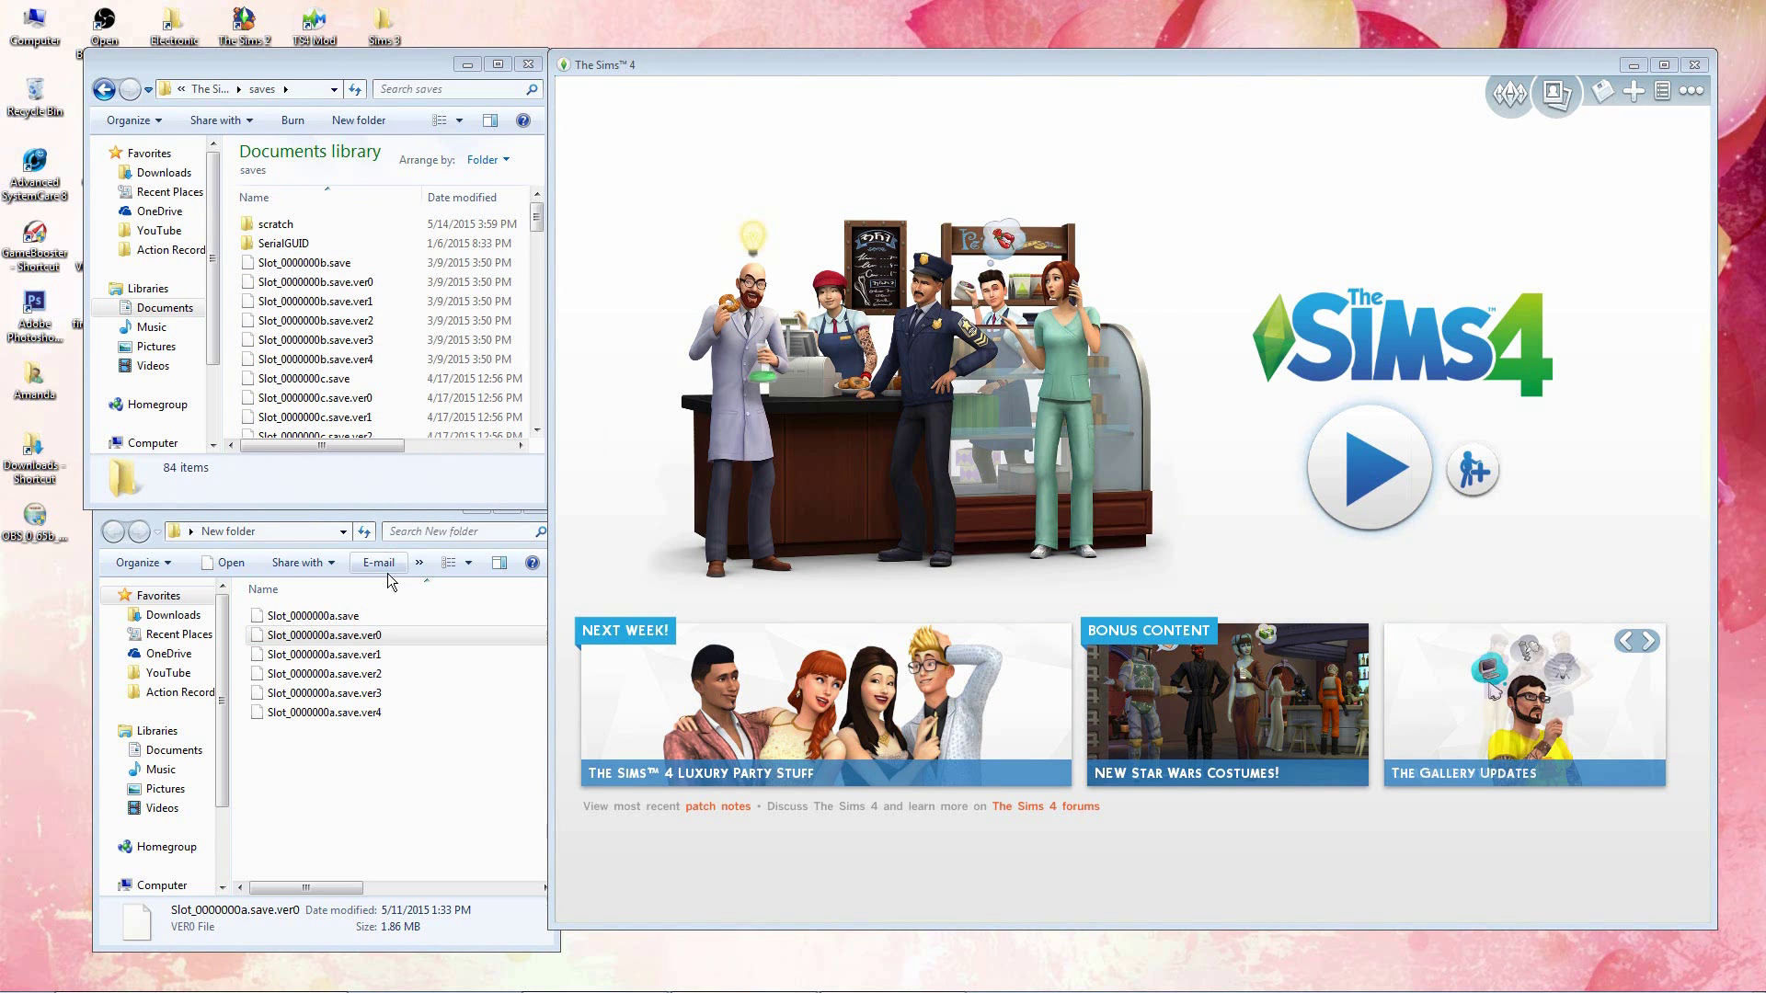
Step: Copy the backed-up Slot_0000000a.save from New folder into the saves folder
right_click(317, 616)
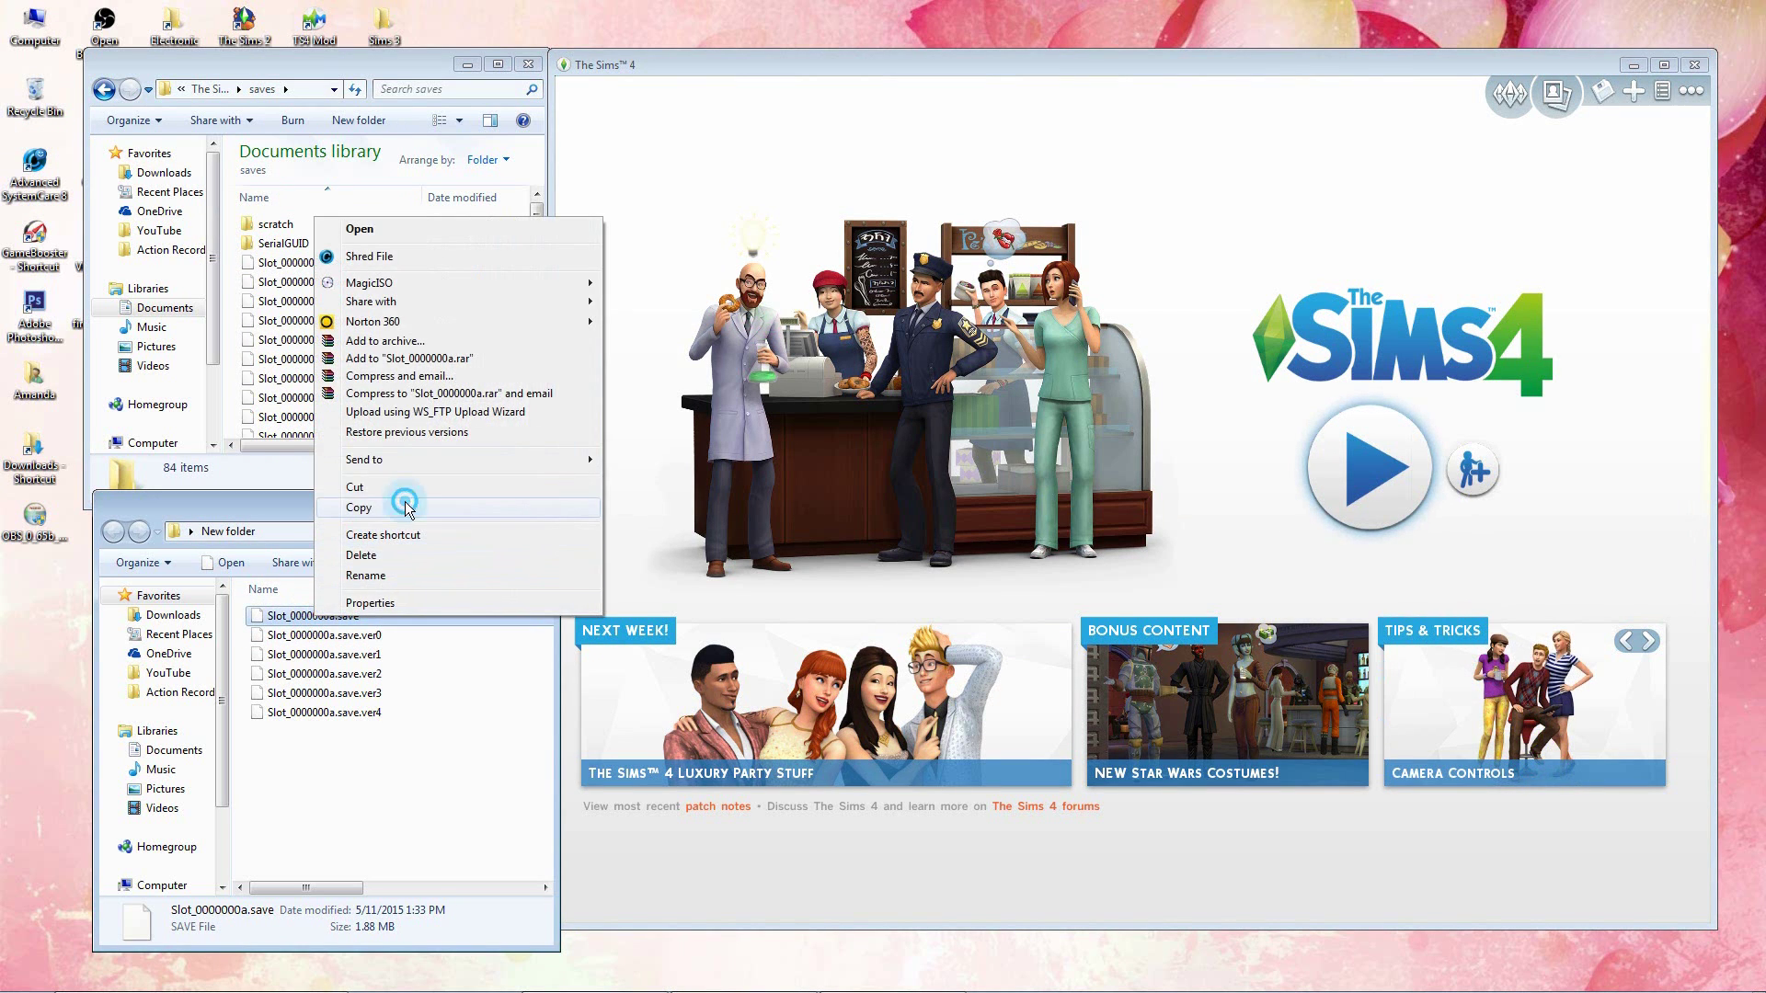
click(398, 507)
right_click(416, 328)
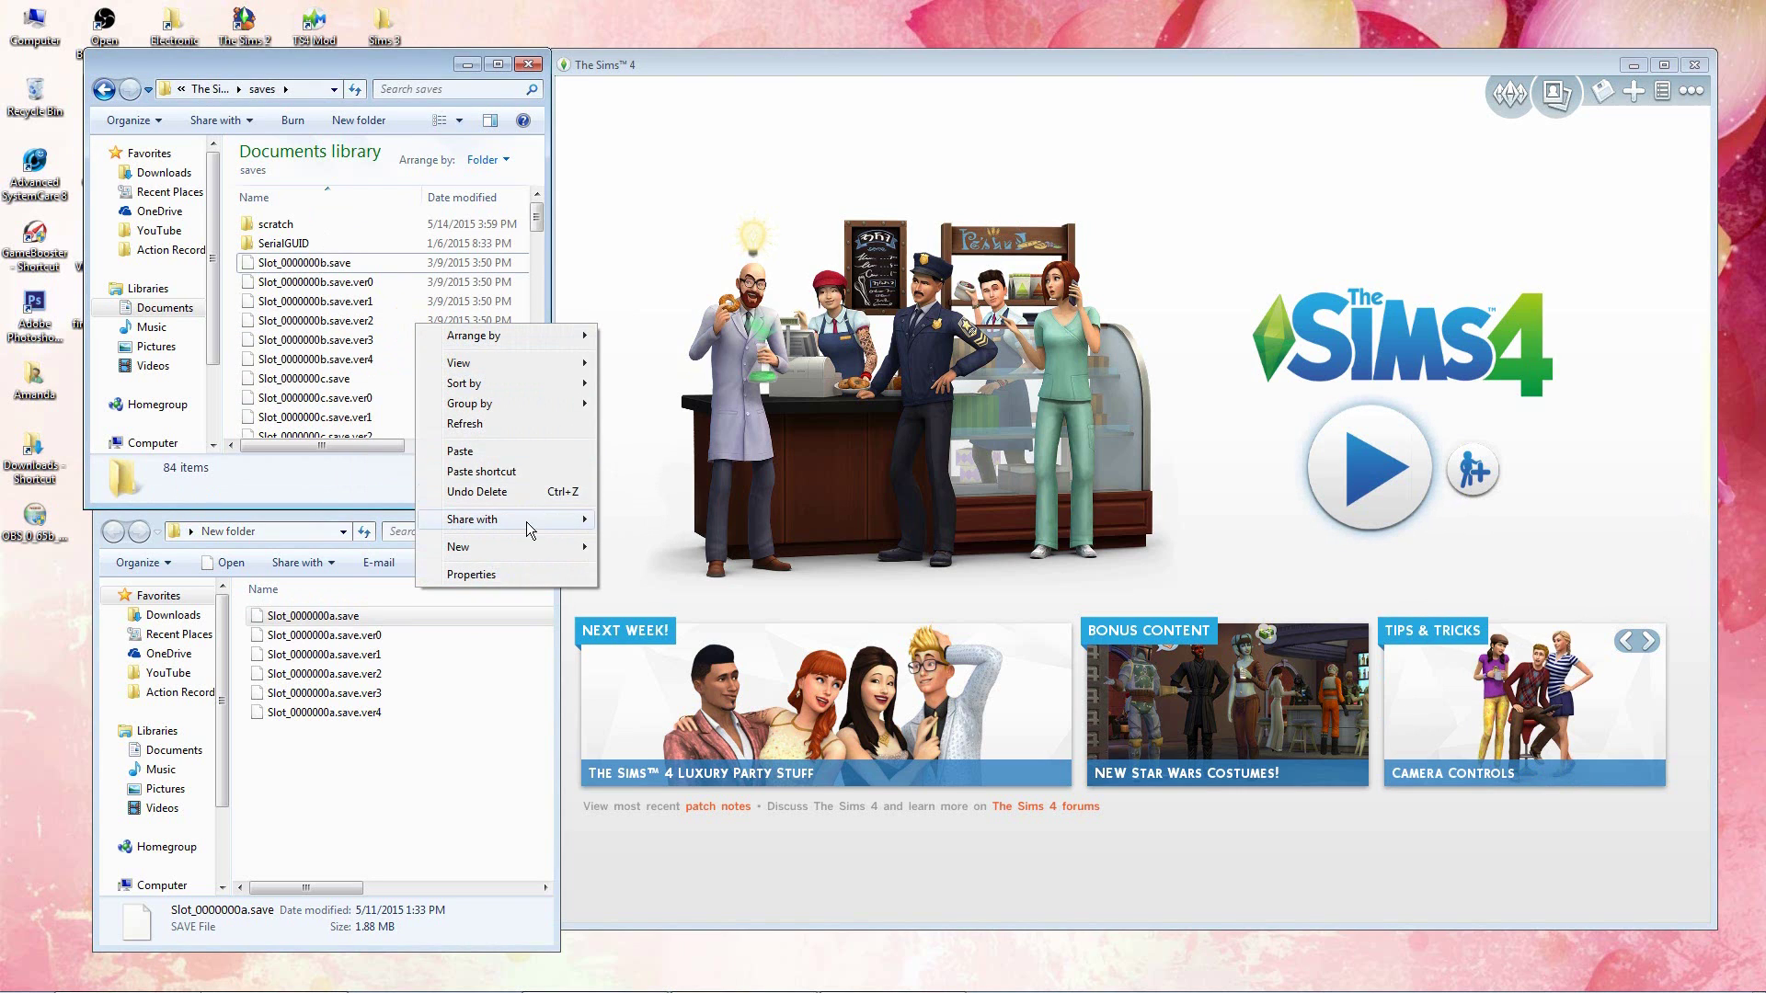
click(527, 450)
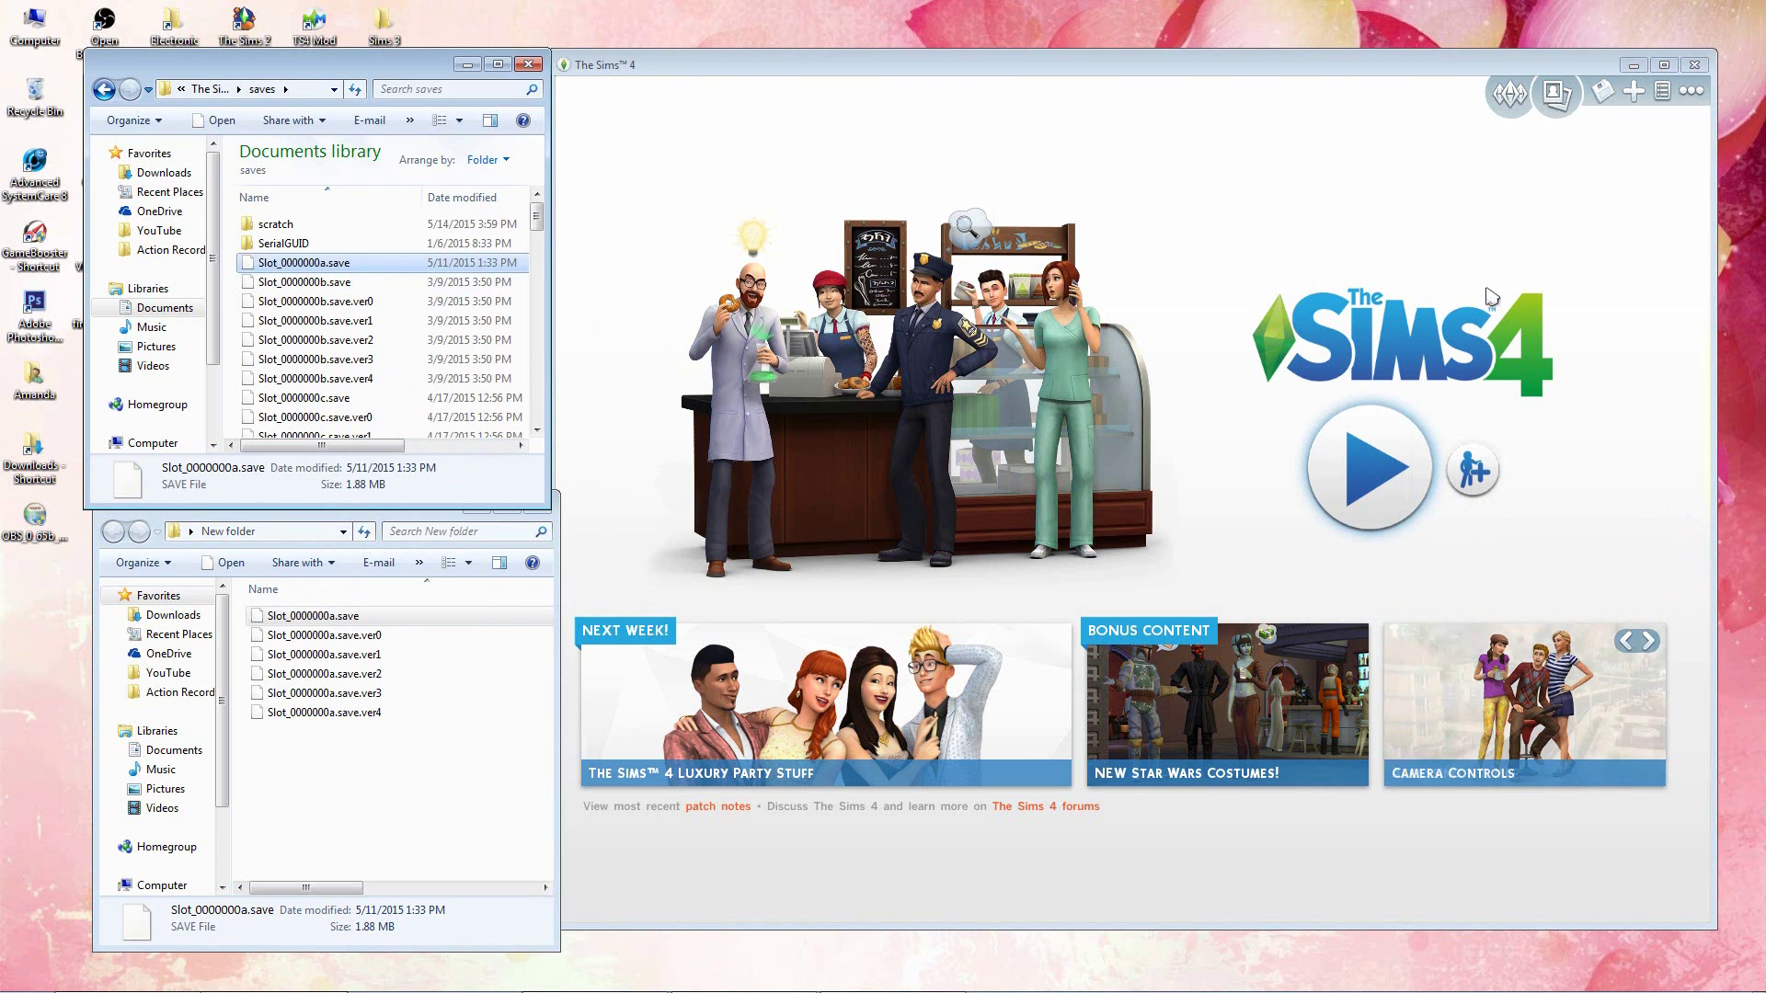
Step: Pick the Disney LP save in Load Game and compare the ver3, ver4 and main backup details
click(1620, 94)
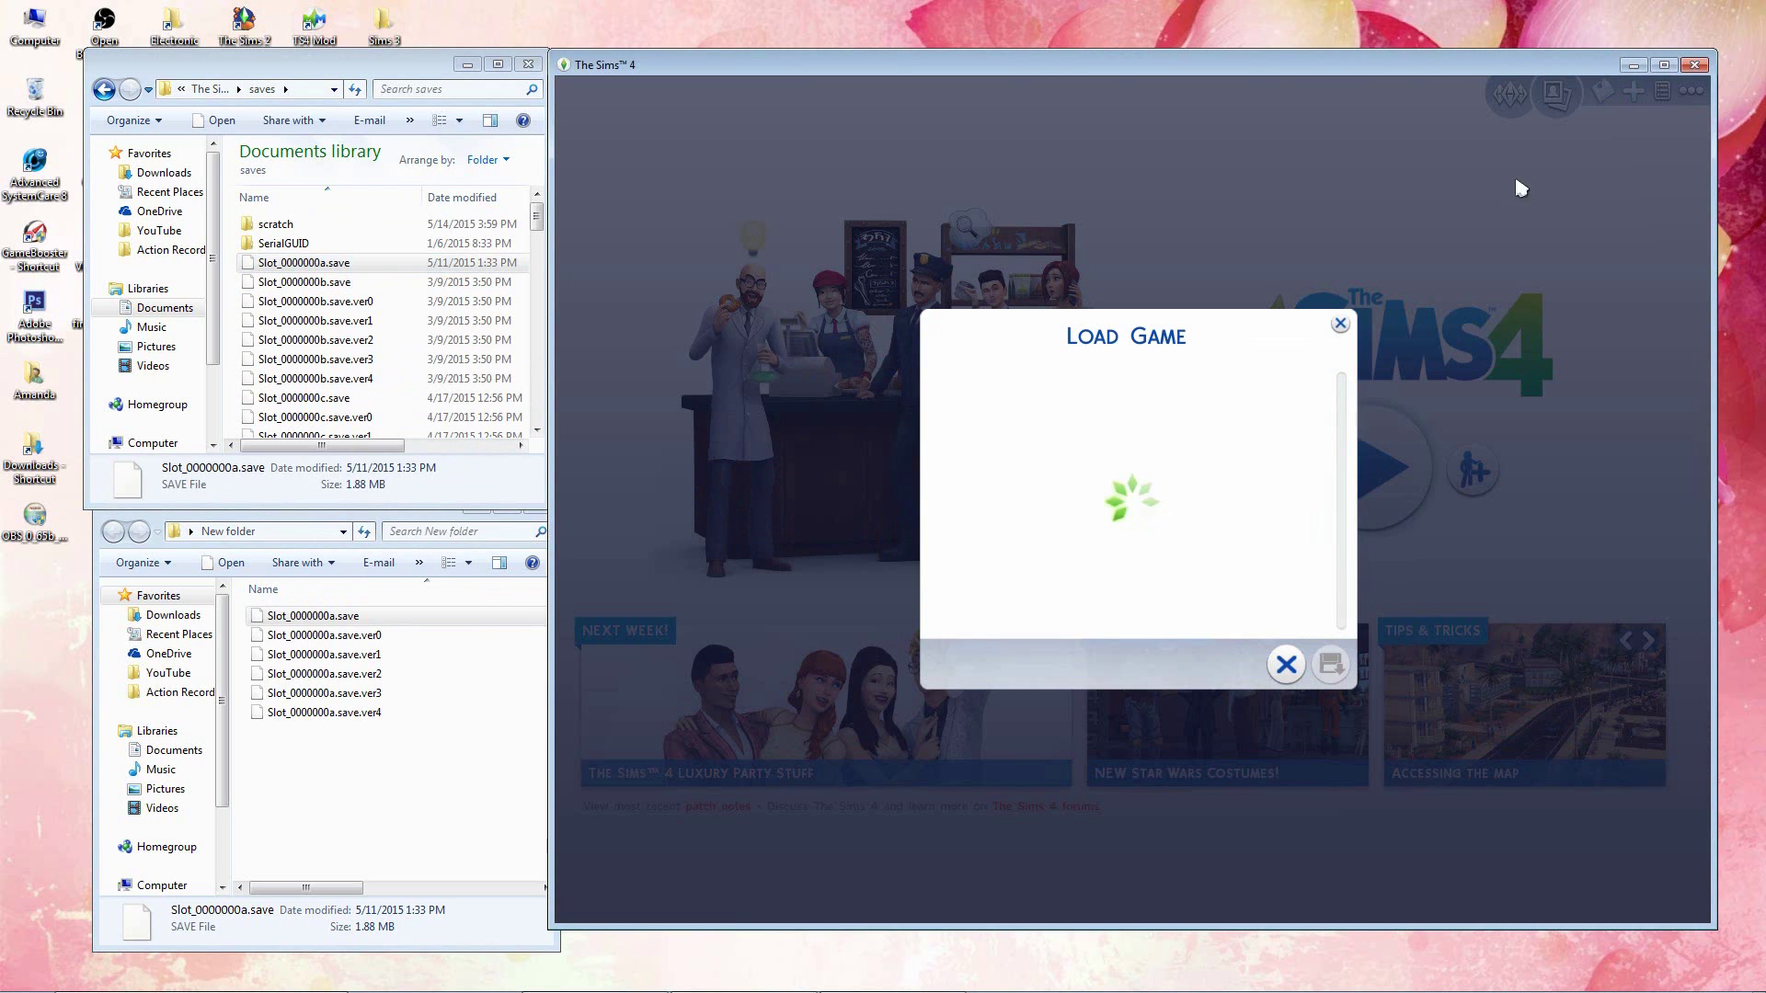
click(1091, 563)
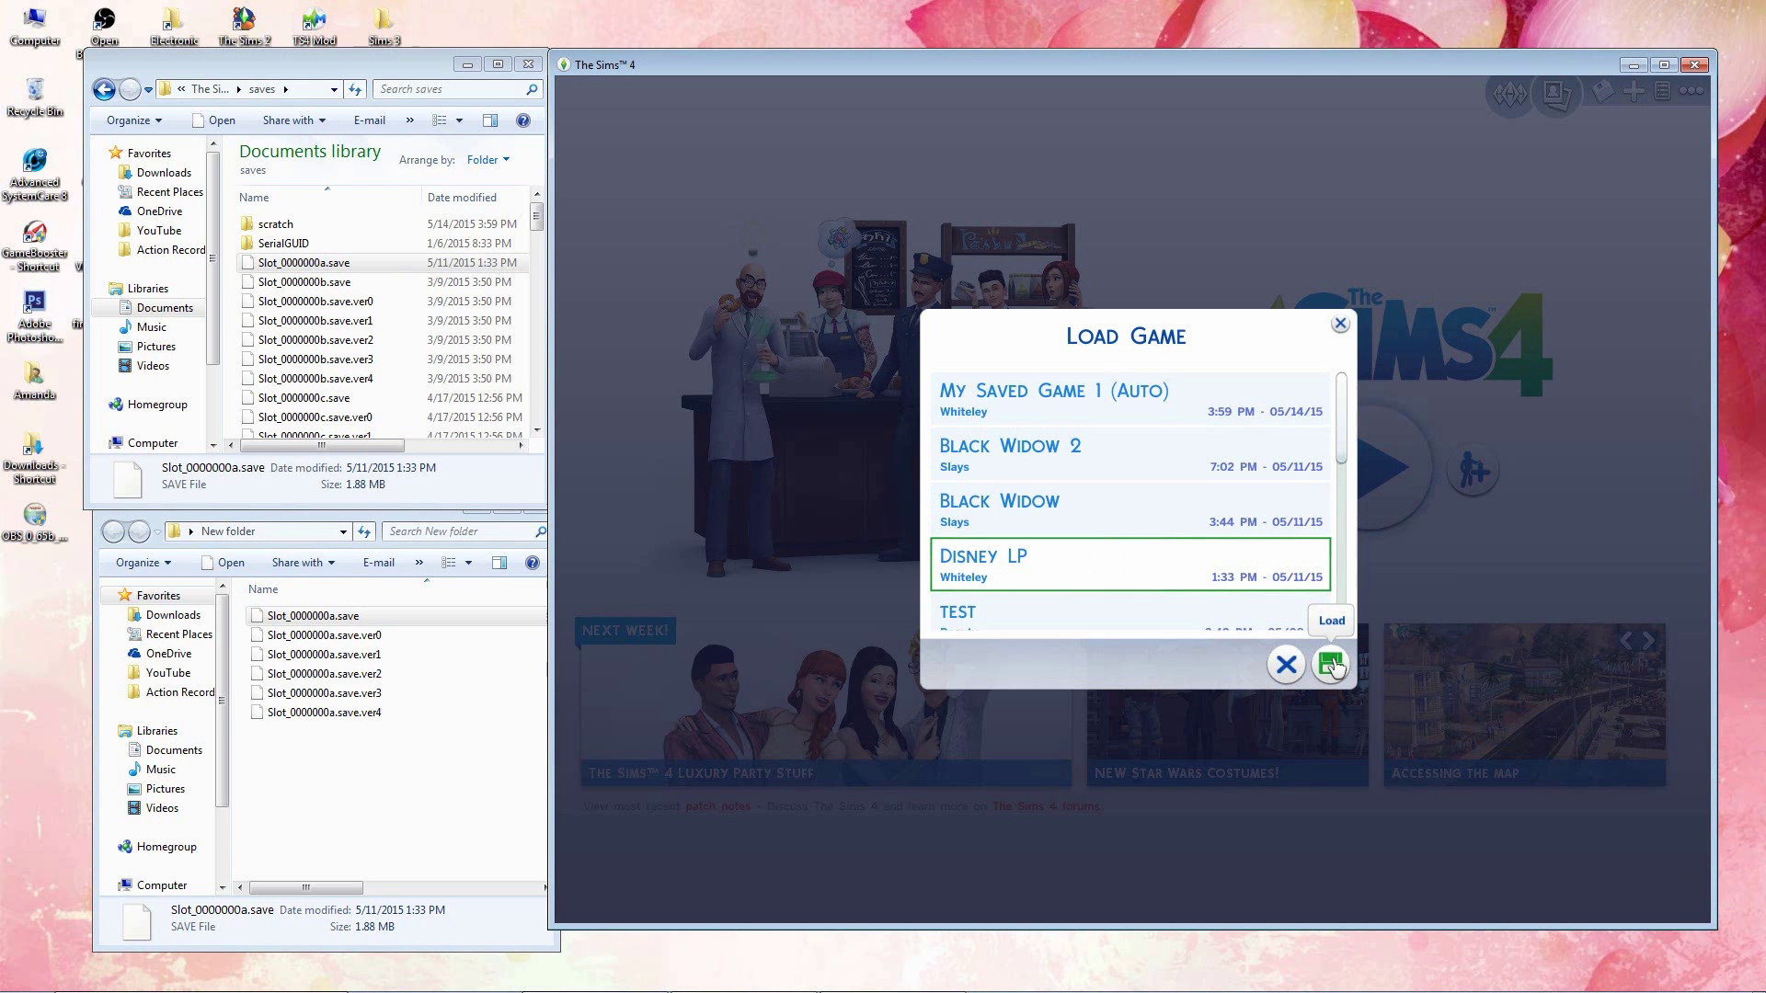
click(323, 693)
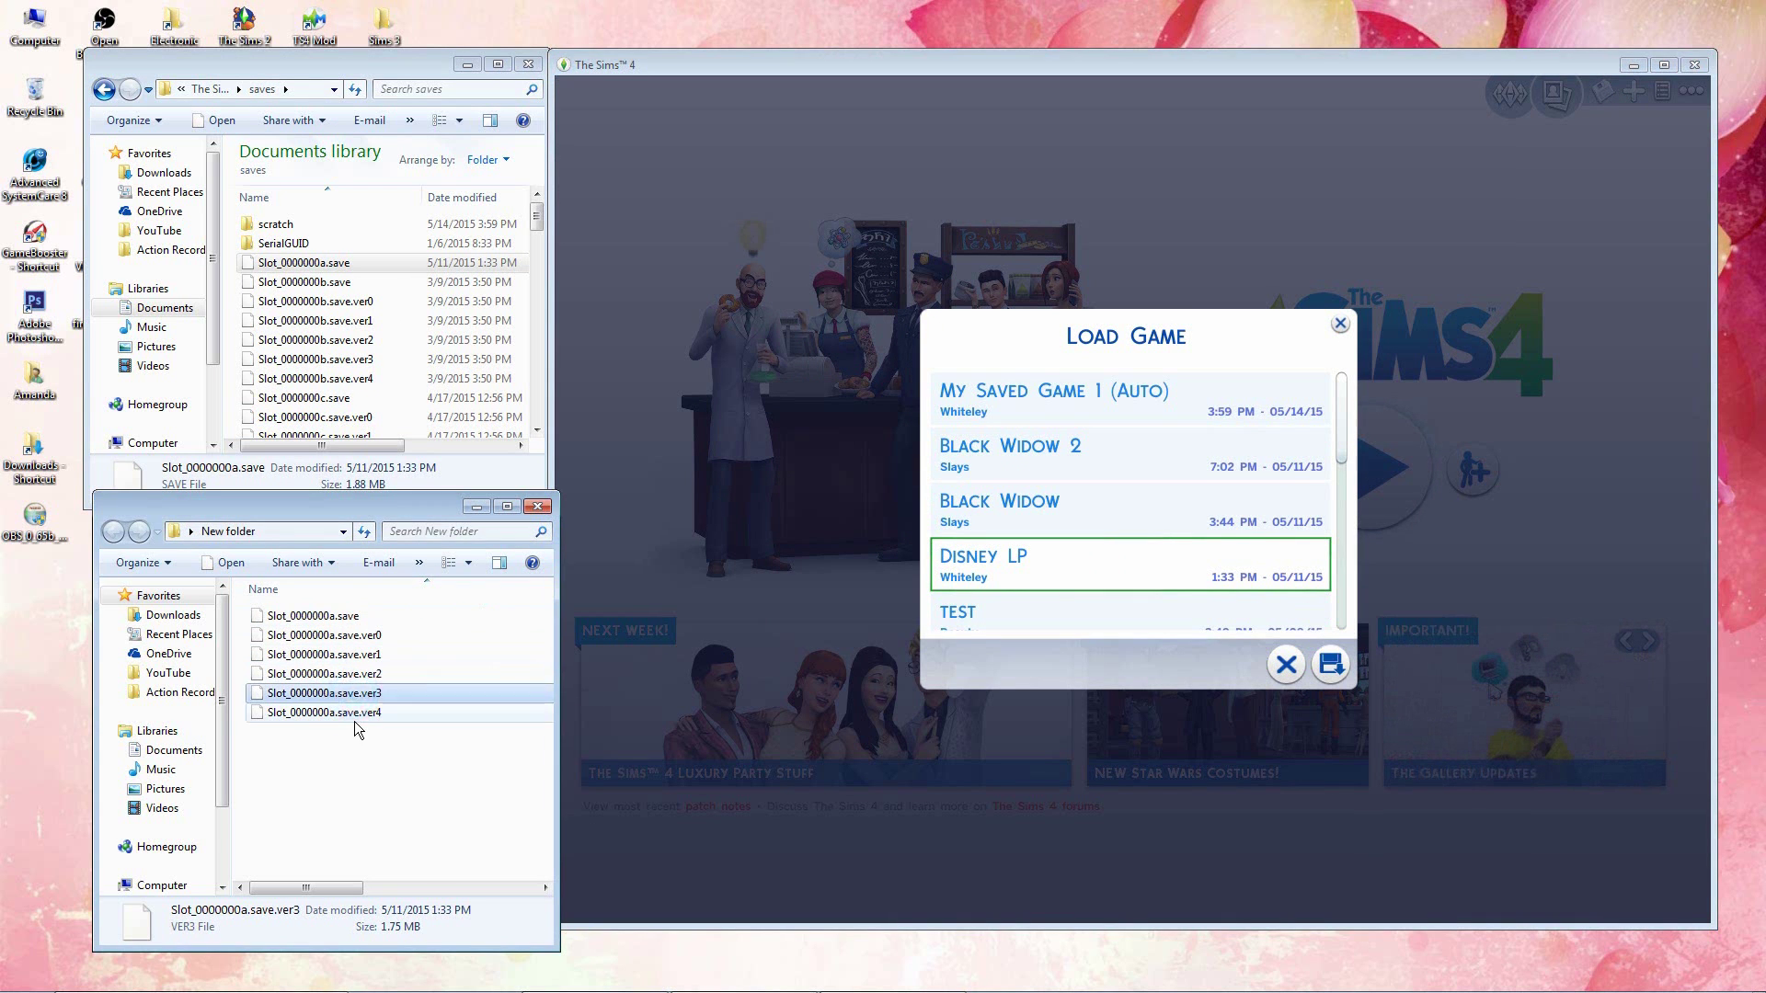
click(354, 714)
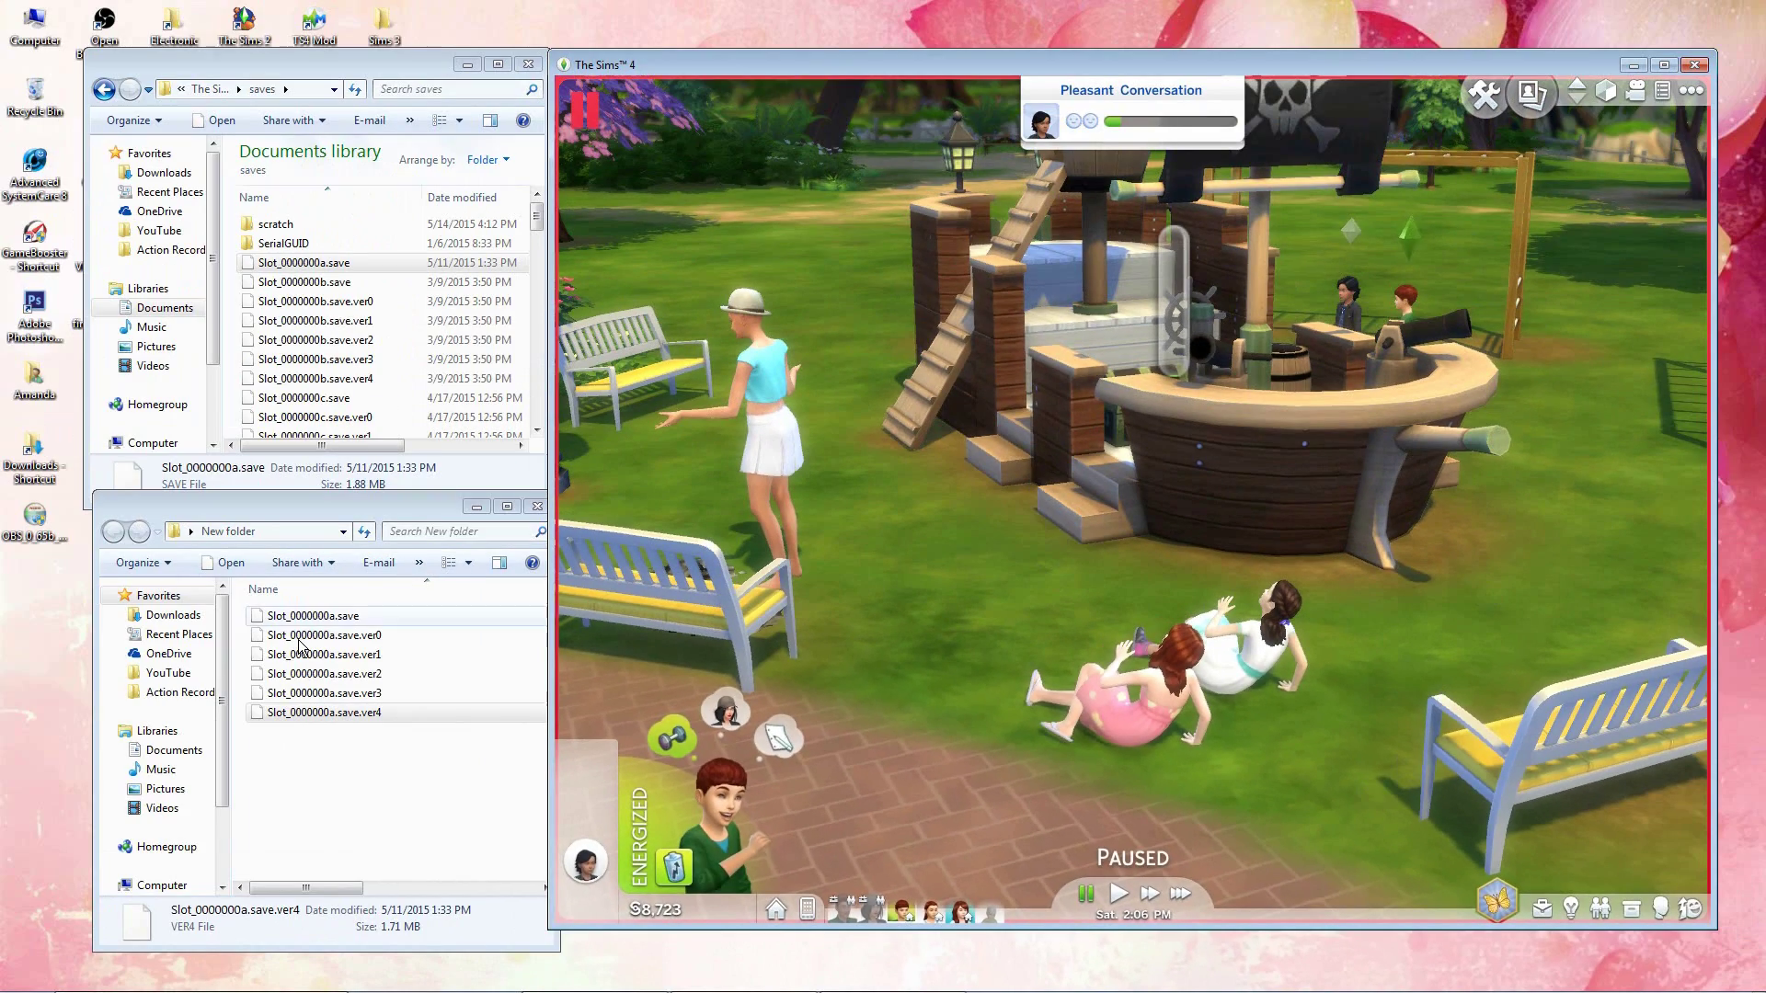
click(347, 617)
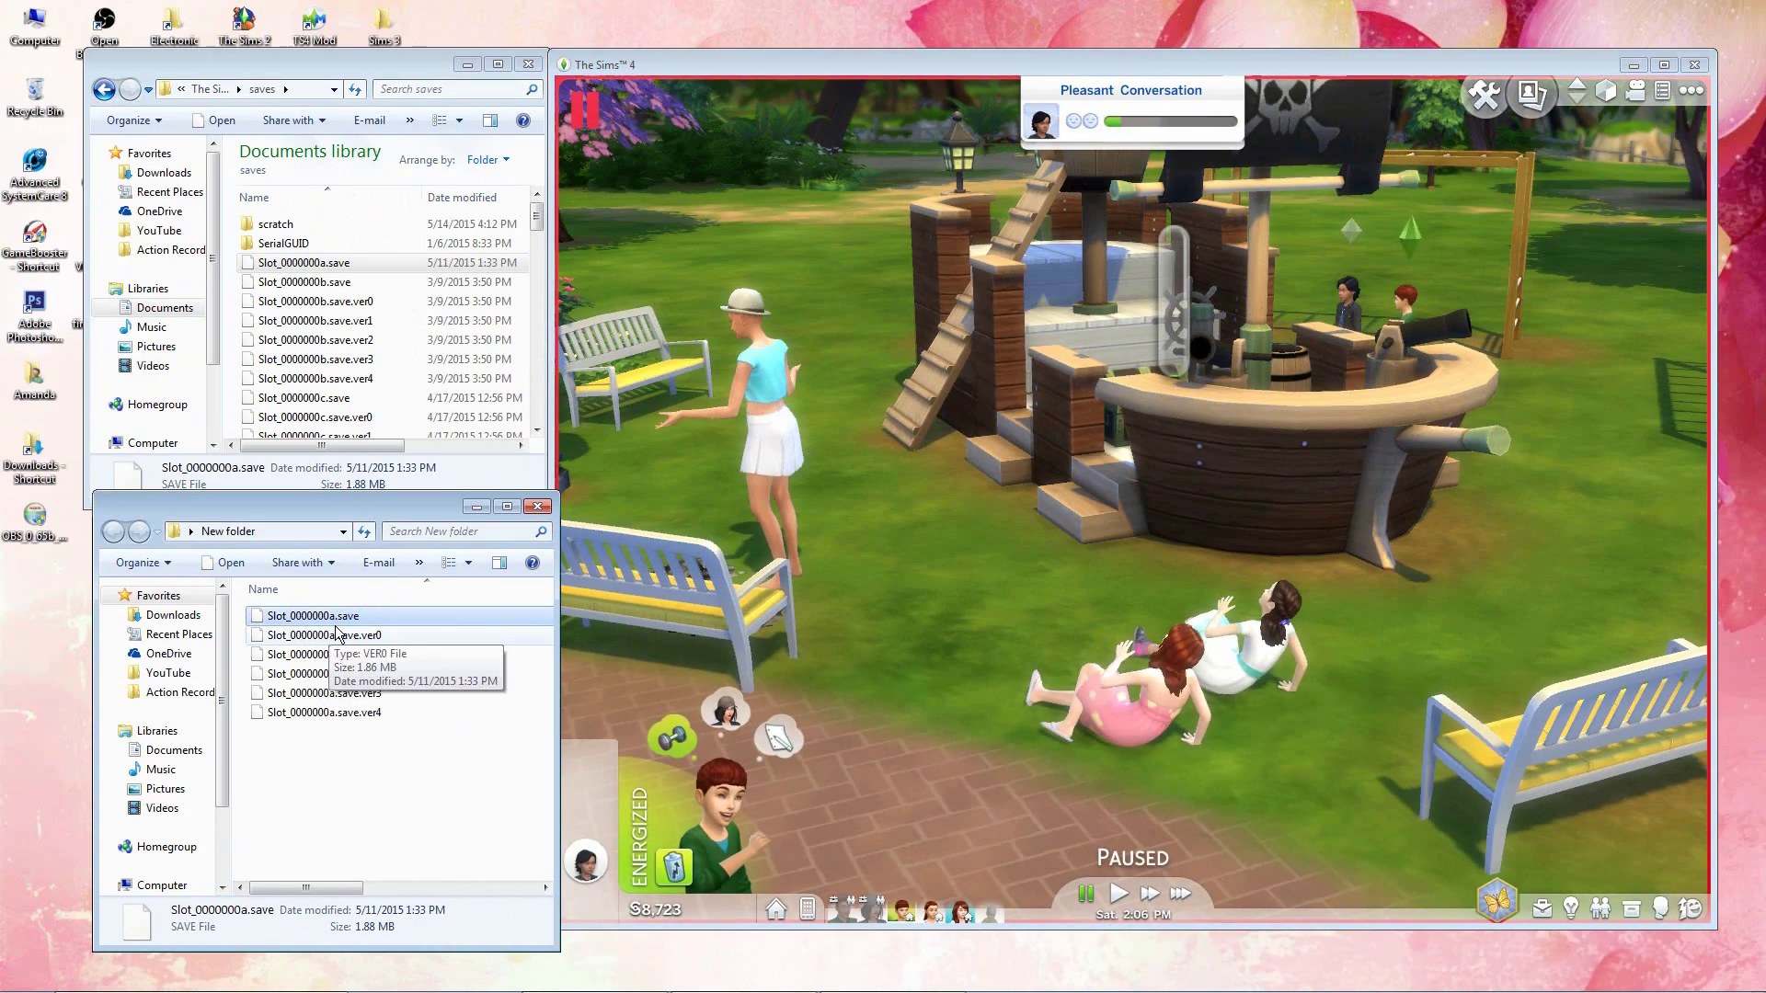
Step: Exit the game to the main menu without saving
click(1700, 96)
click(1700, 95)
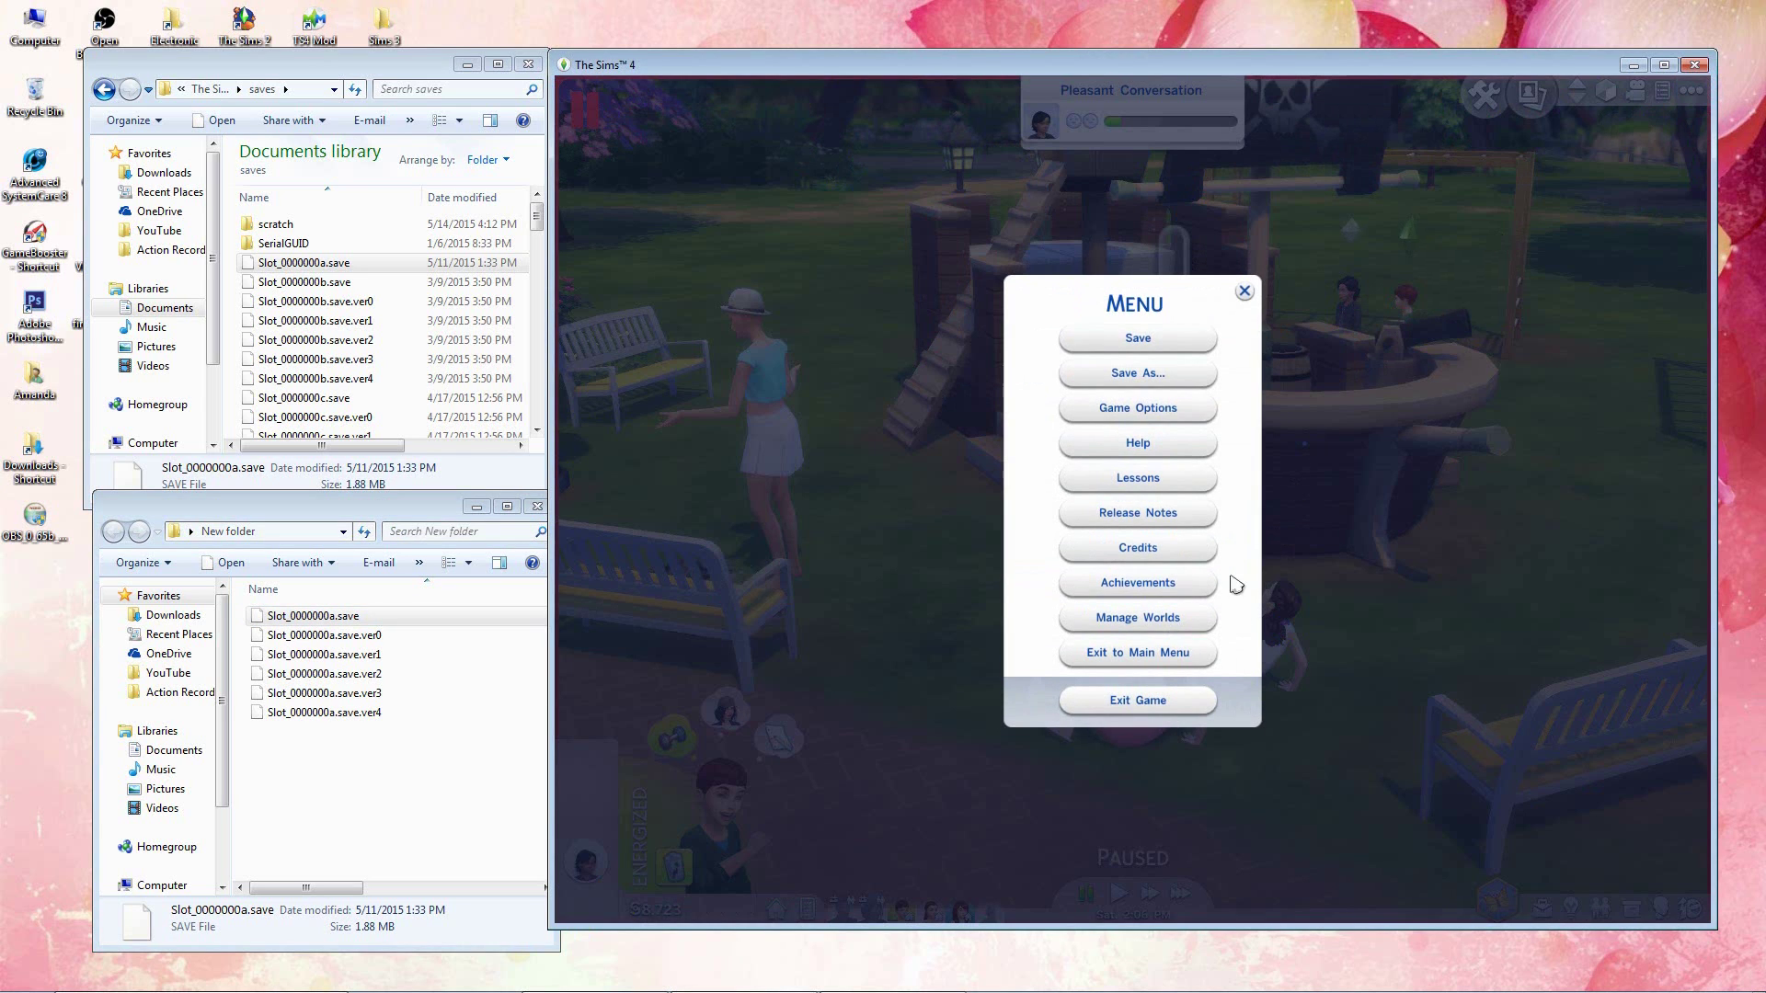
click(1179, 653)
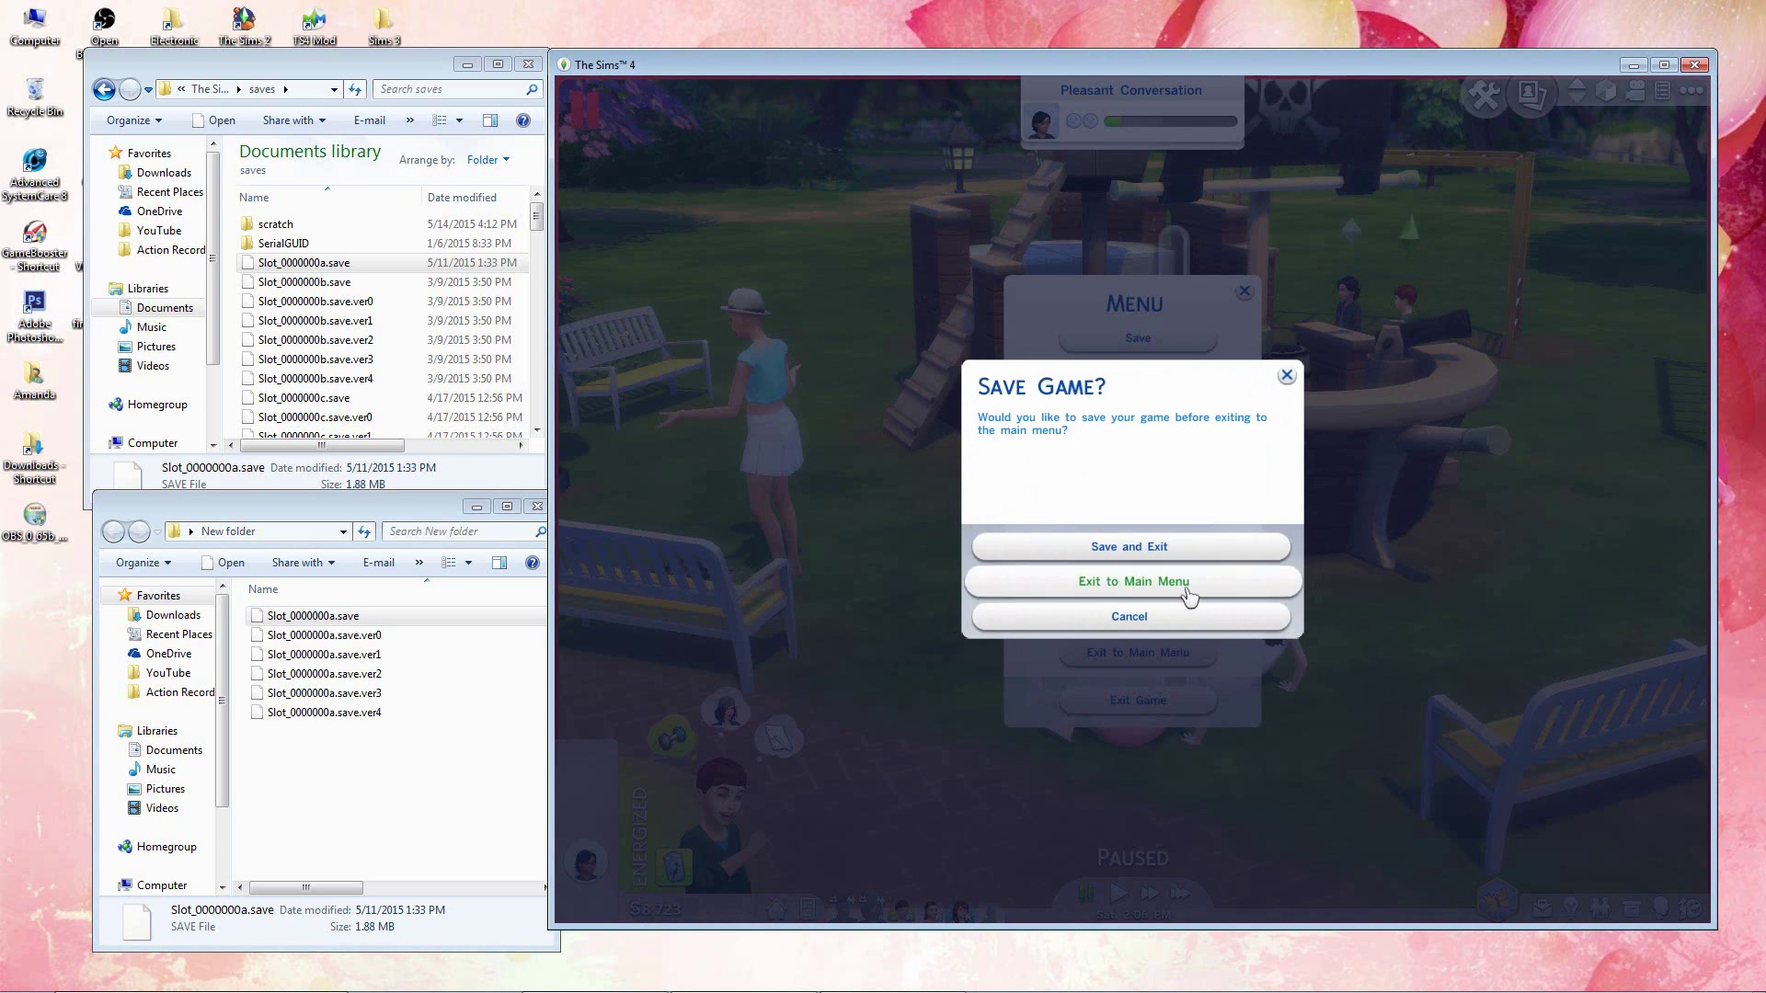
click(1136, 581)
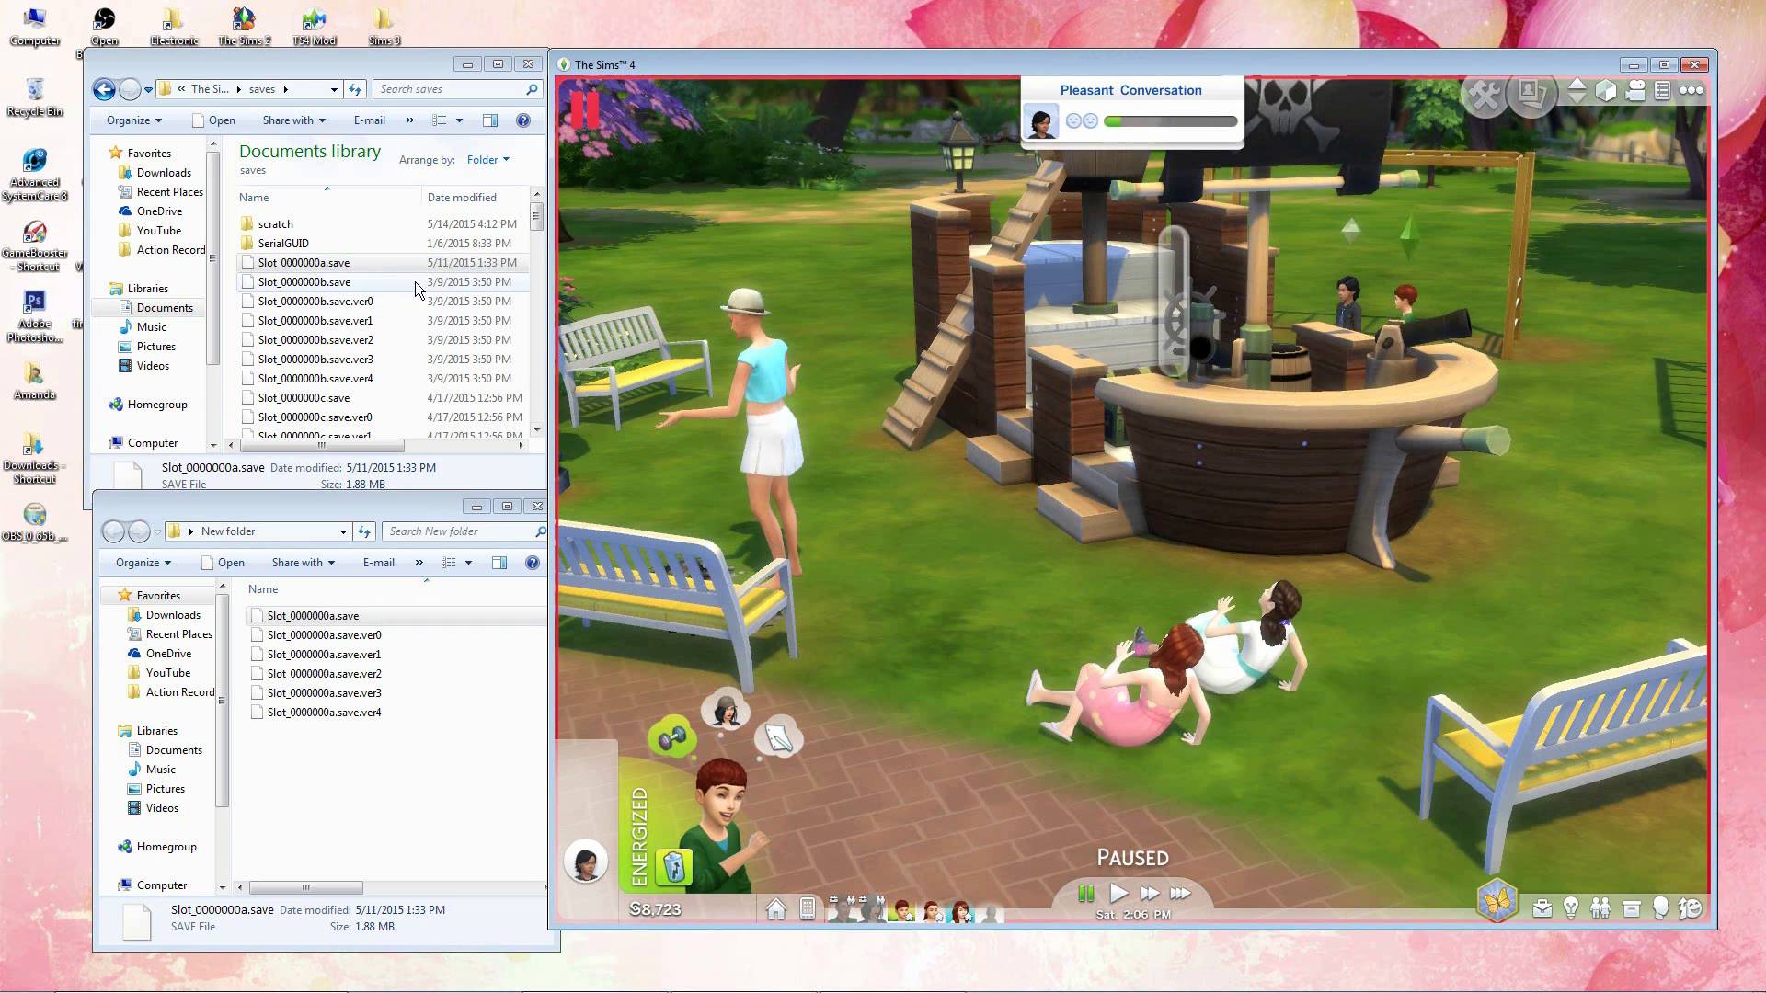
Step: Delete Slot_0000000a.save from the saves folder to the Recycle Bin
click(326, 264)
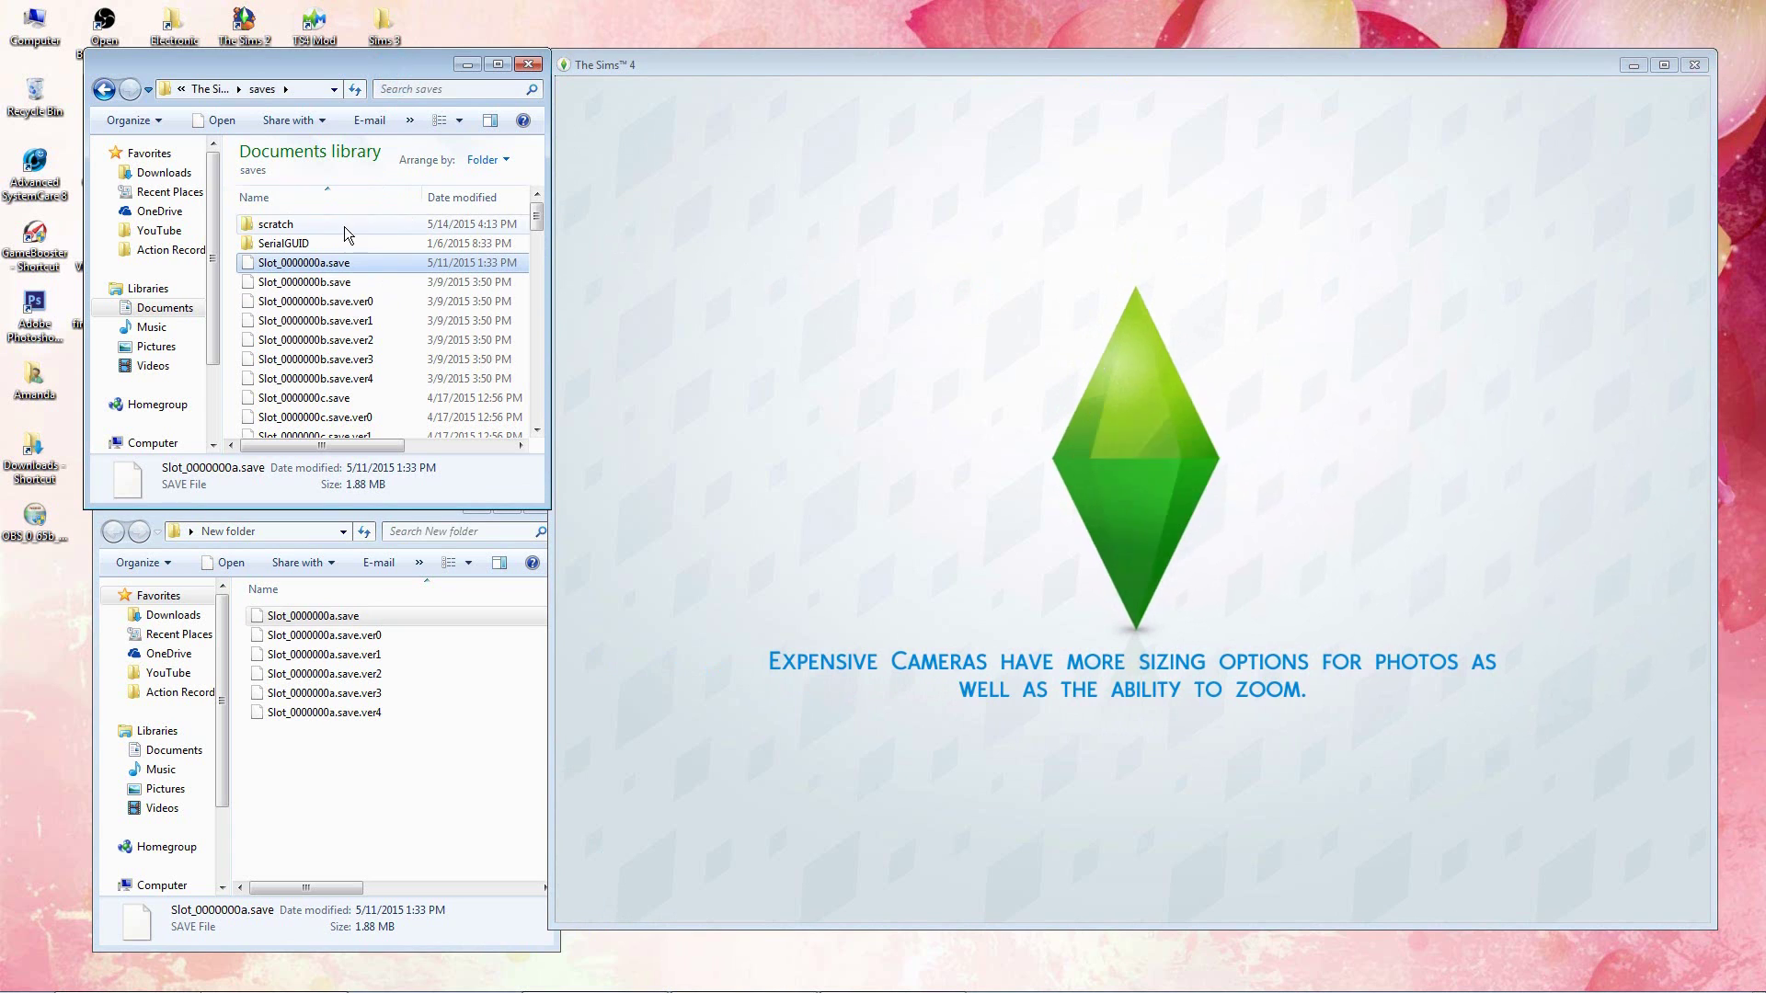
mouse_move(347, 263)
mouse_down()
mouse_move(420, 314)
mouse_move(323, 265)
mouse_up()
right_click(324, 266)
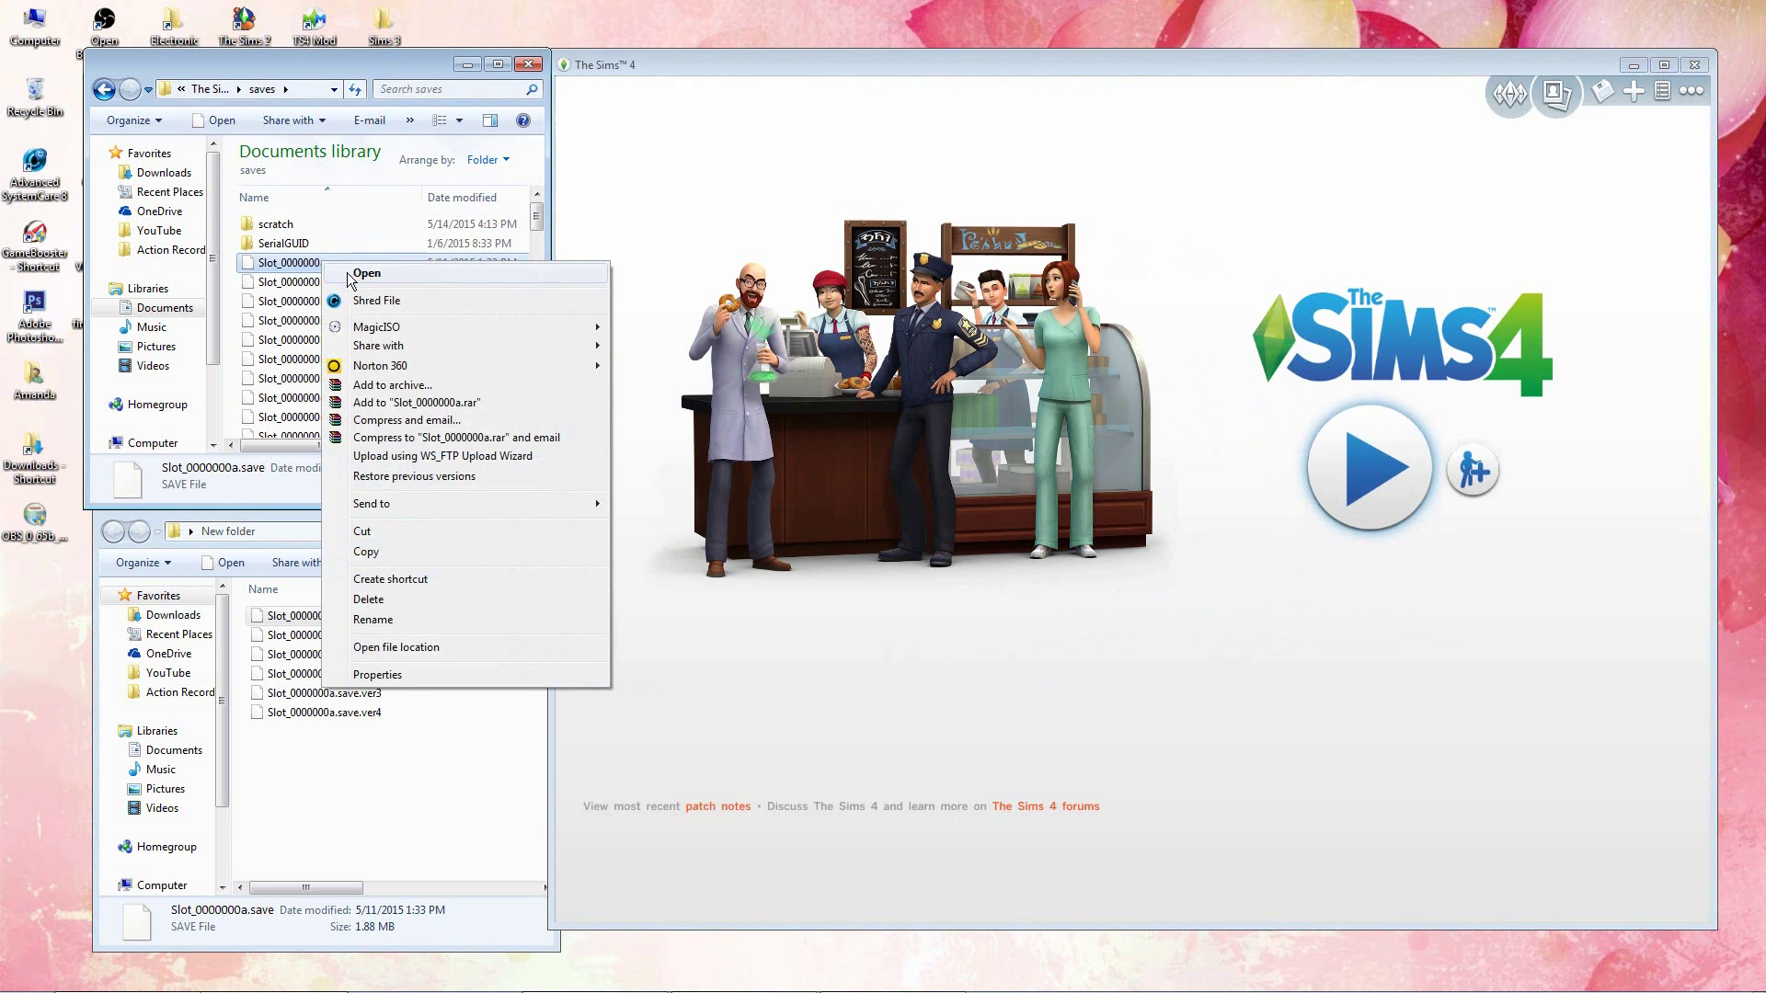
click(384, 600)
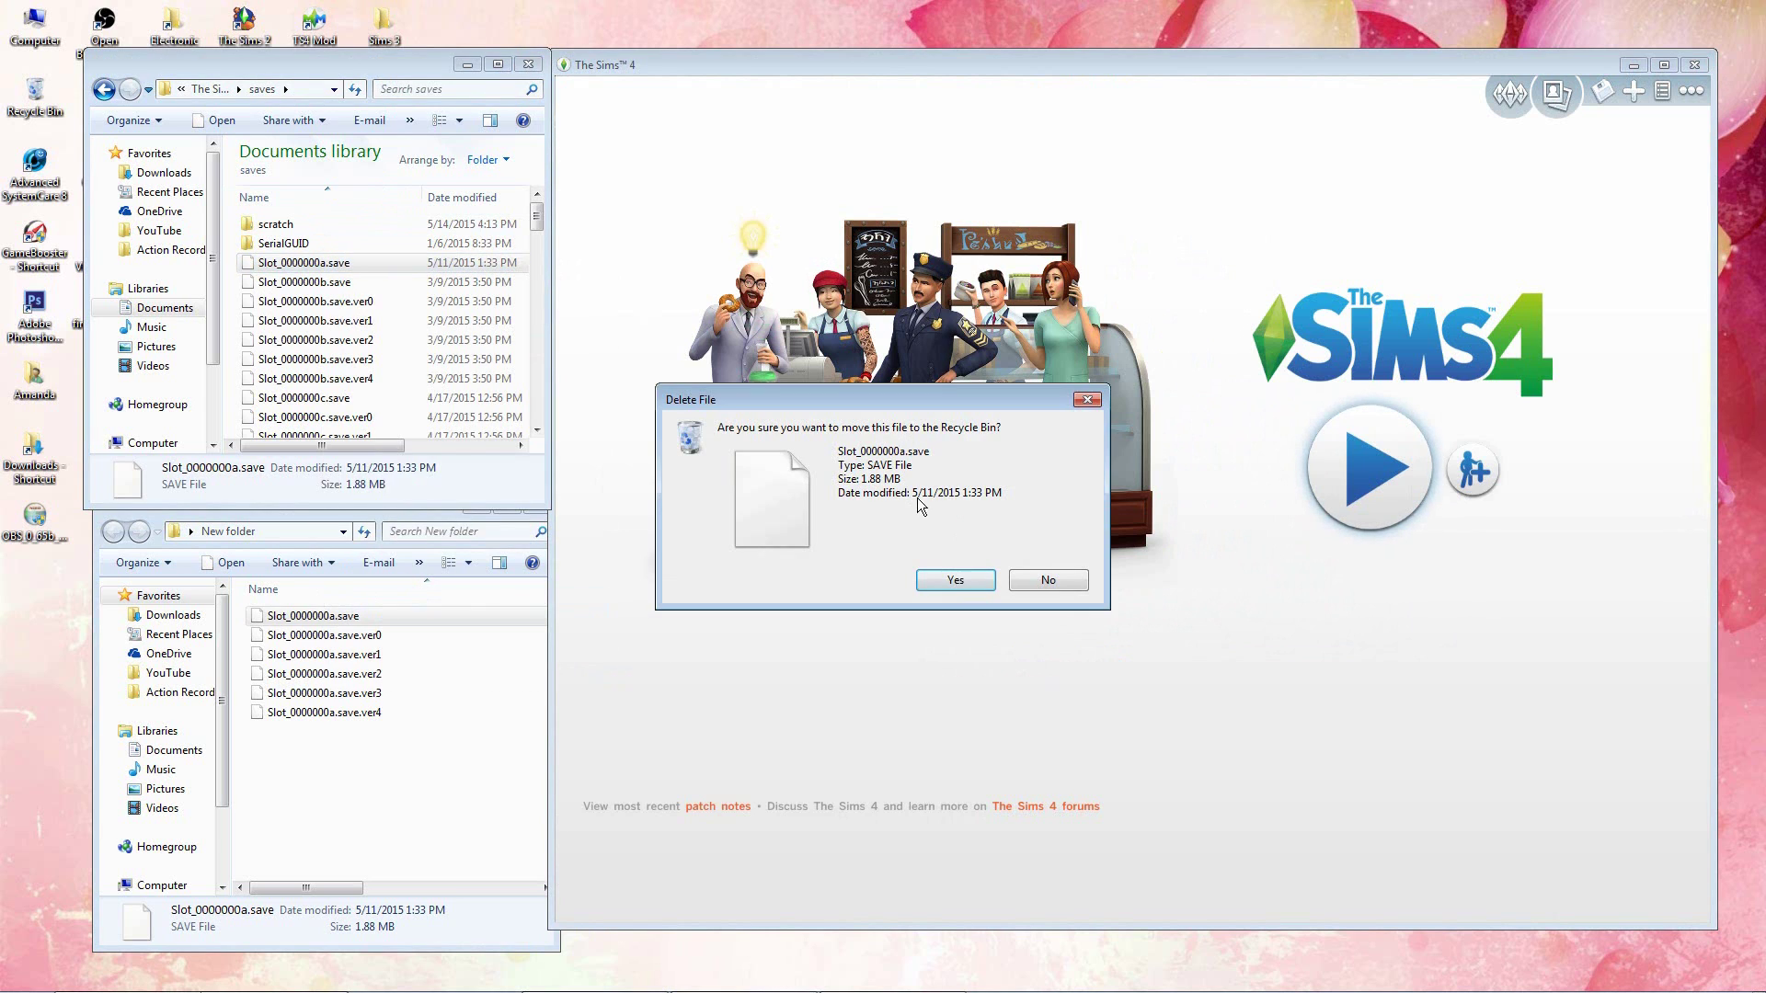
click(933, 587)
Step: Copy the backed-up Slot_0000000a.save.ver0 from New folder into the saves folder
click(368, 634)
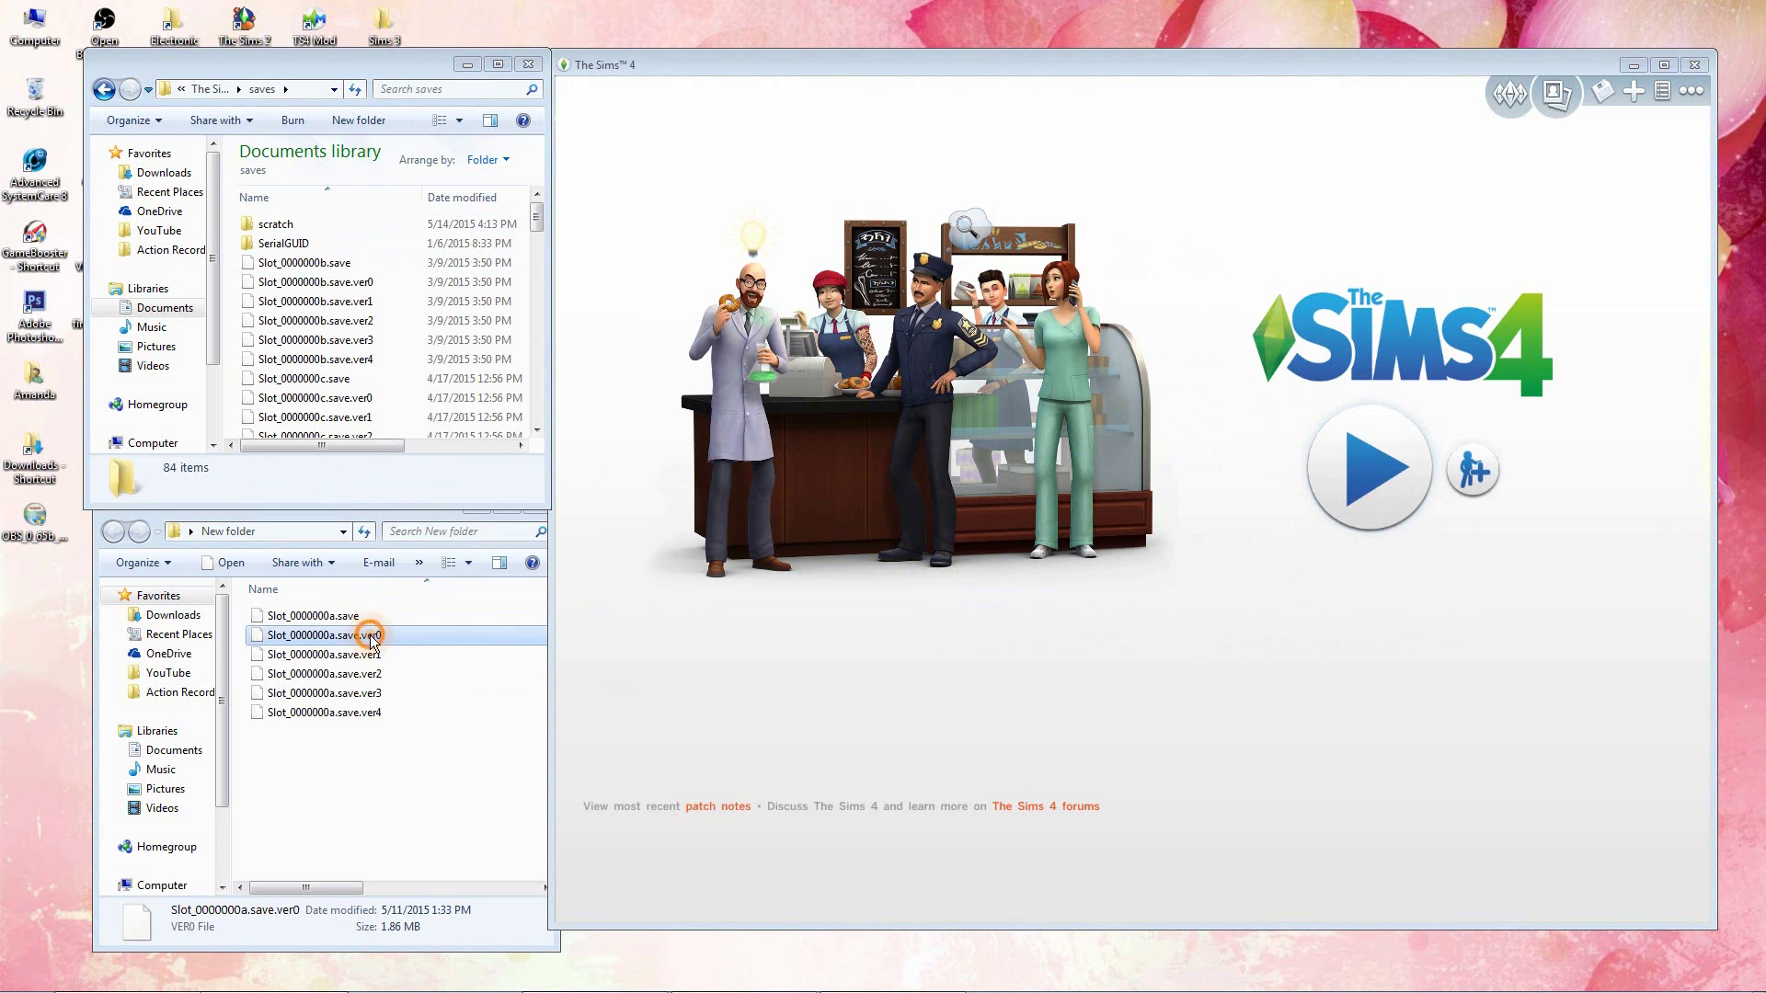
right_click(373, 639)
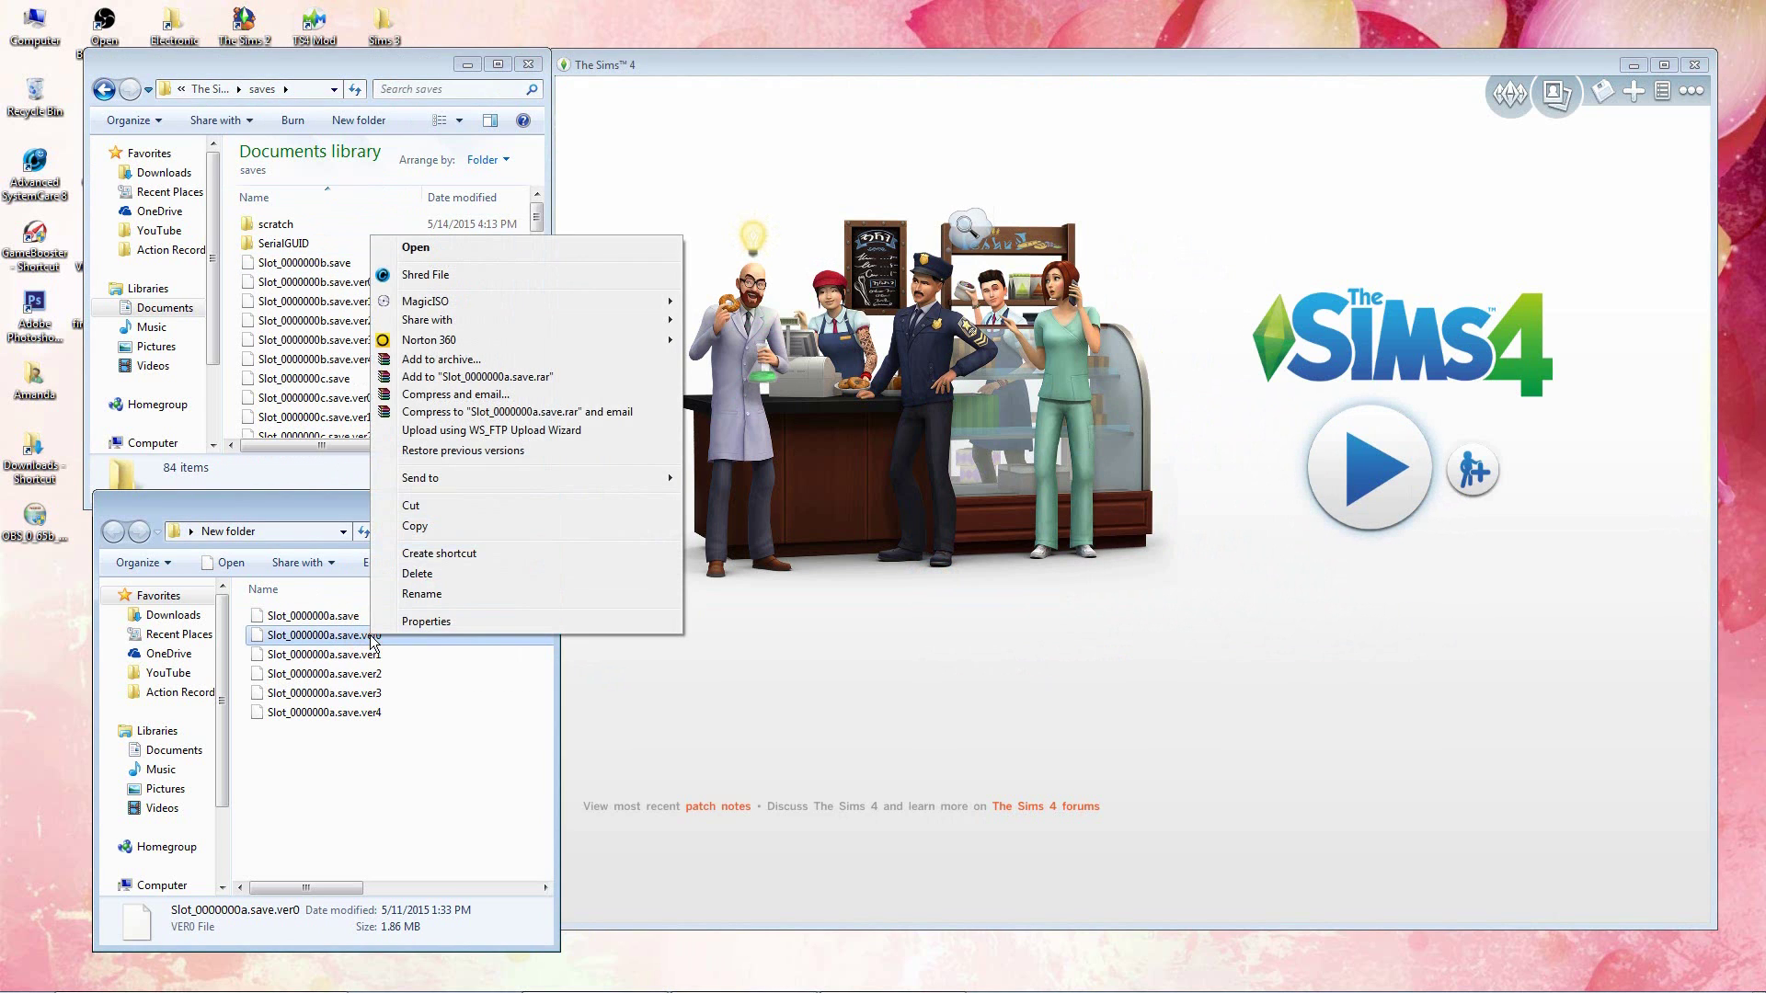
click(444, 526)
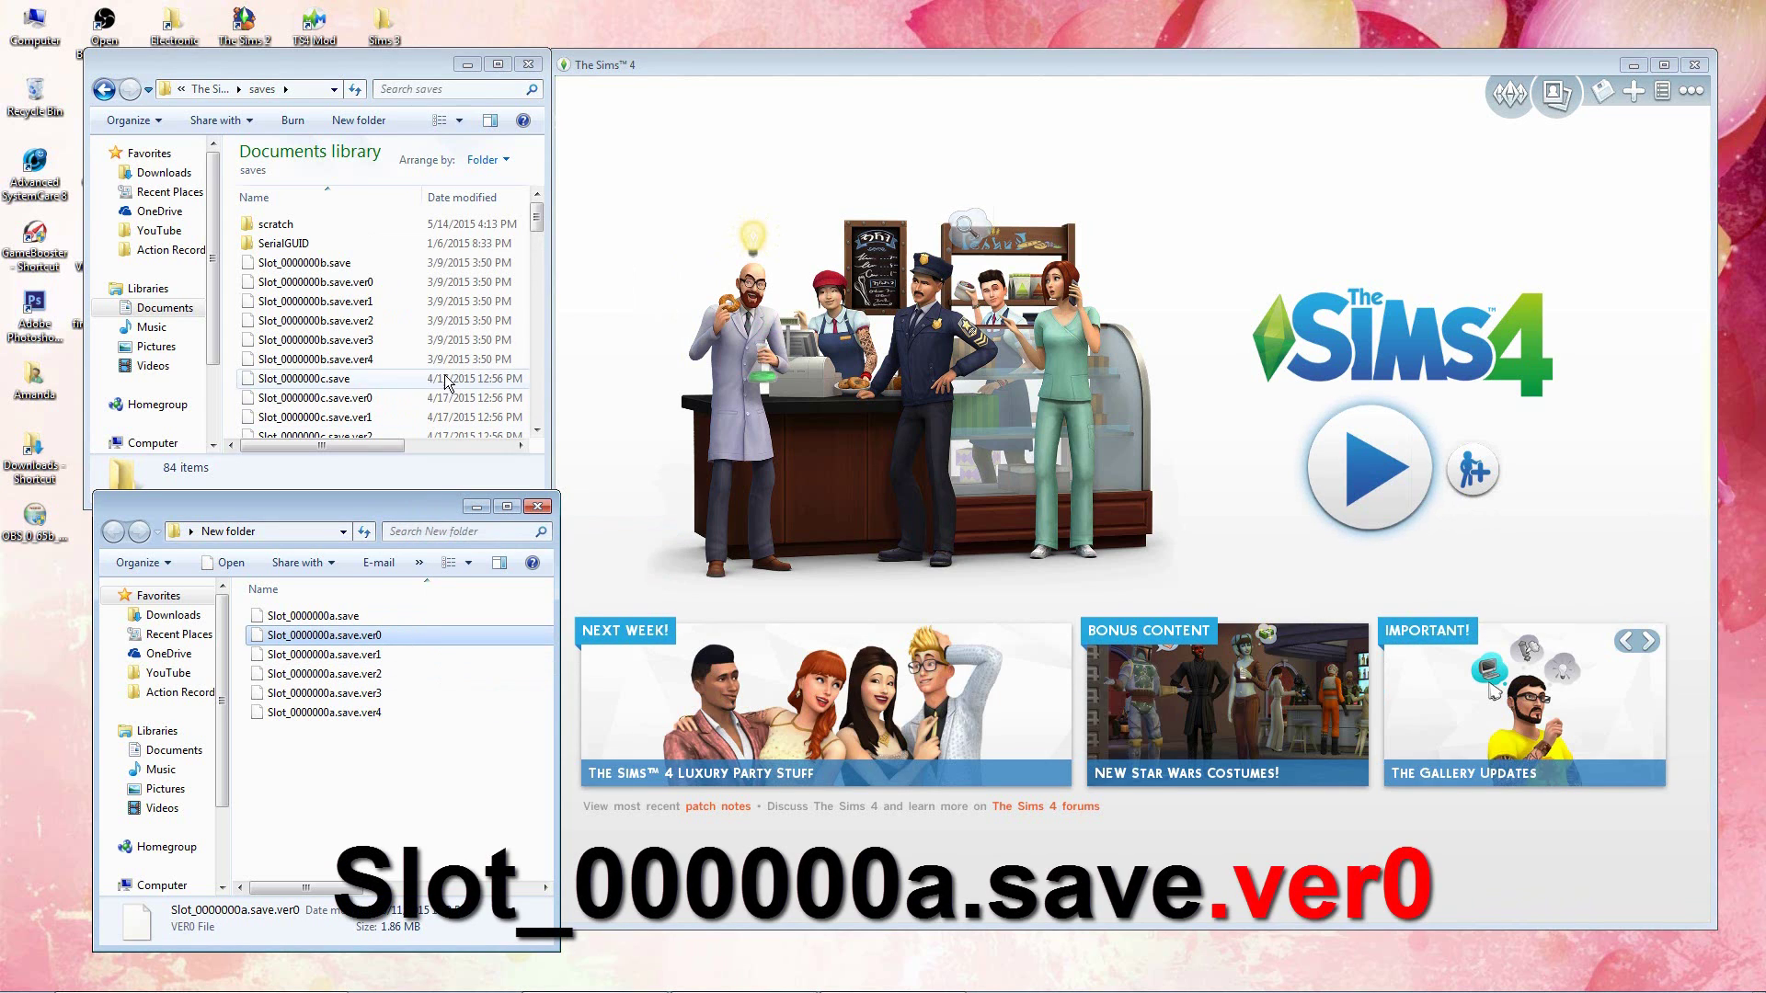
click(396, 275)
right_click(397, 276)
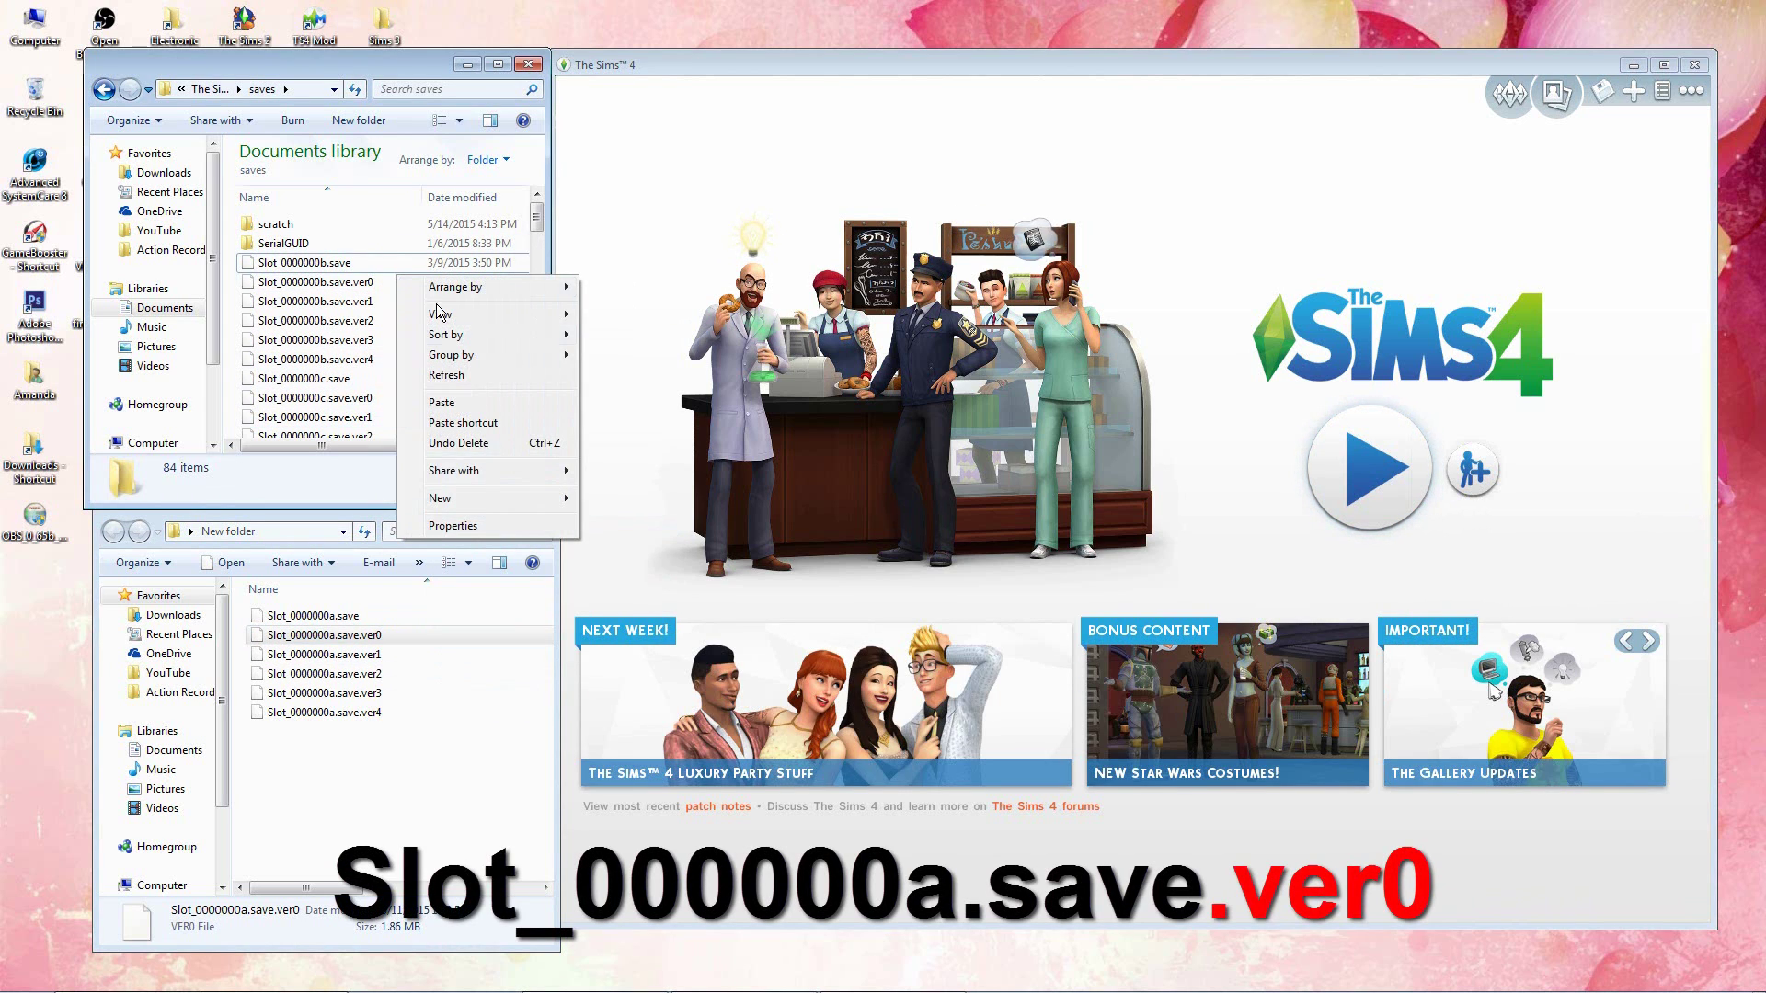
click(443, 403)
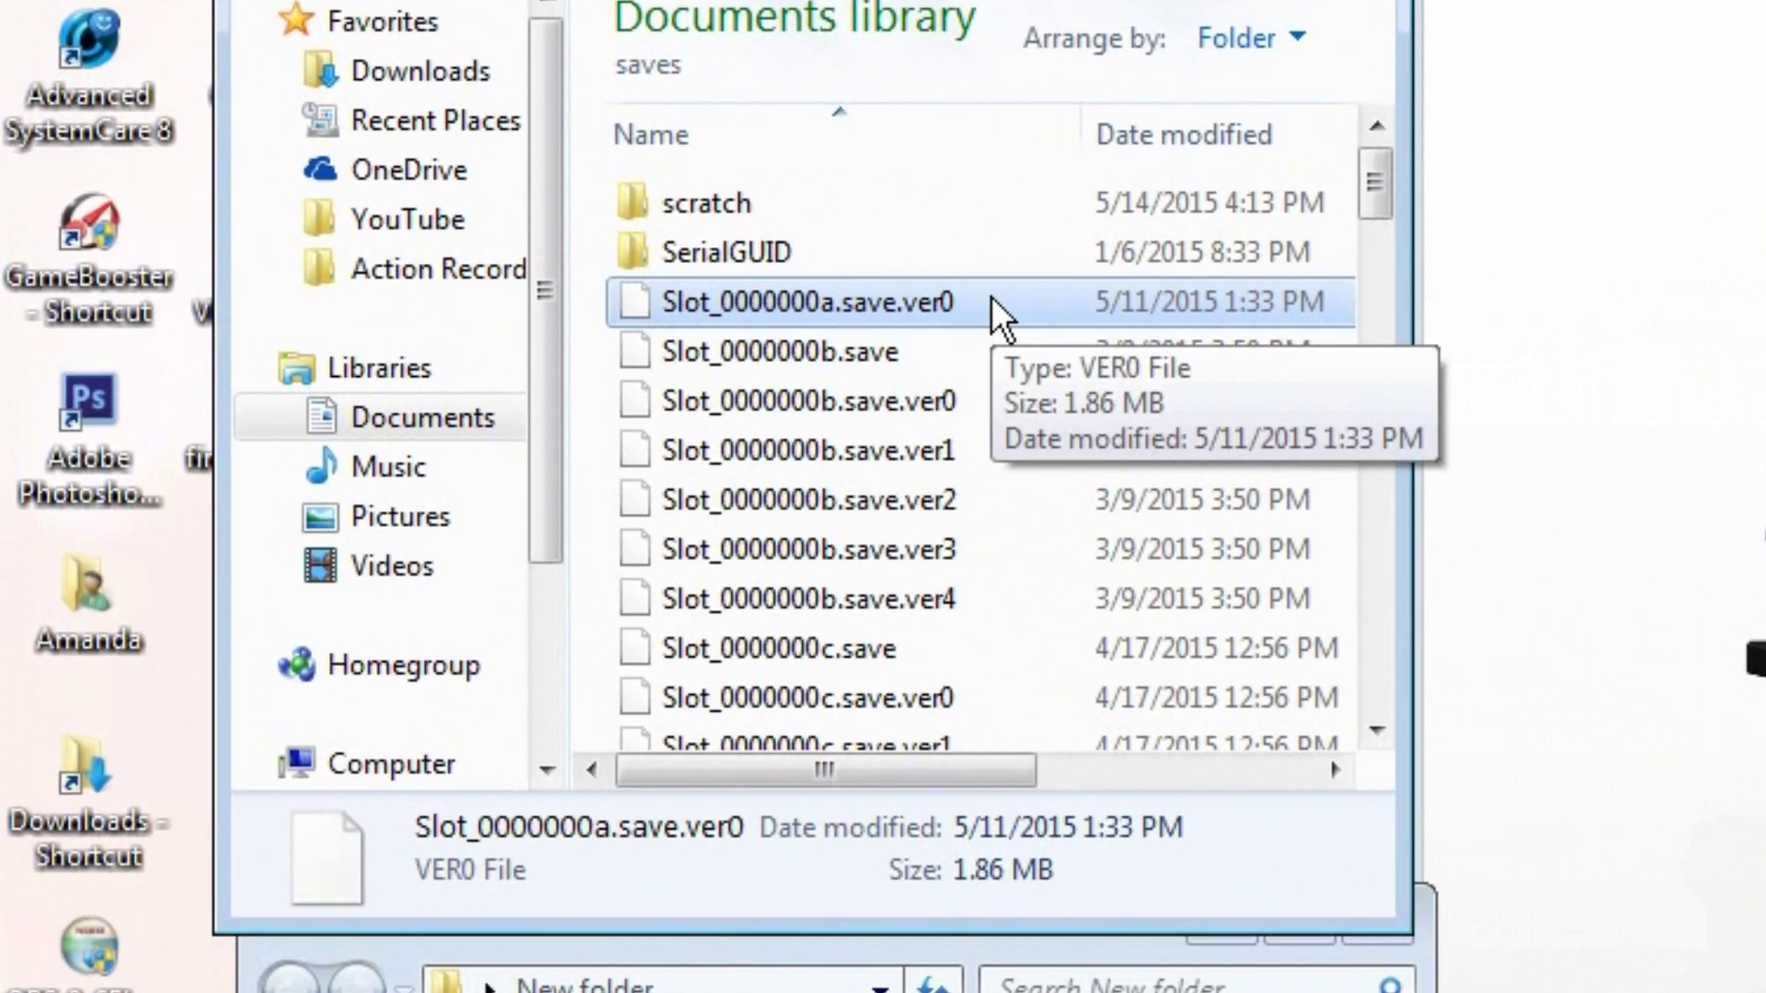
Step: Rename the copied Slot_0000000a.save.ver0 to Slot_0000000a.save, accepting the extension-change warning
click(951, 303)
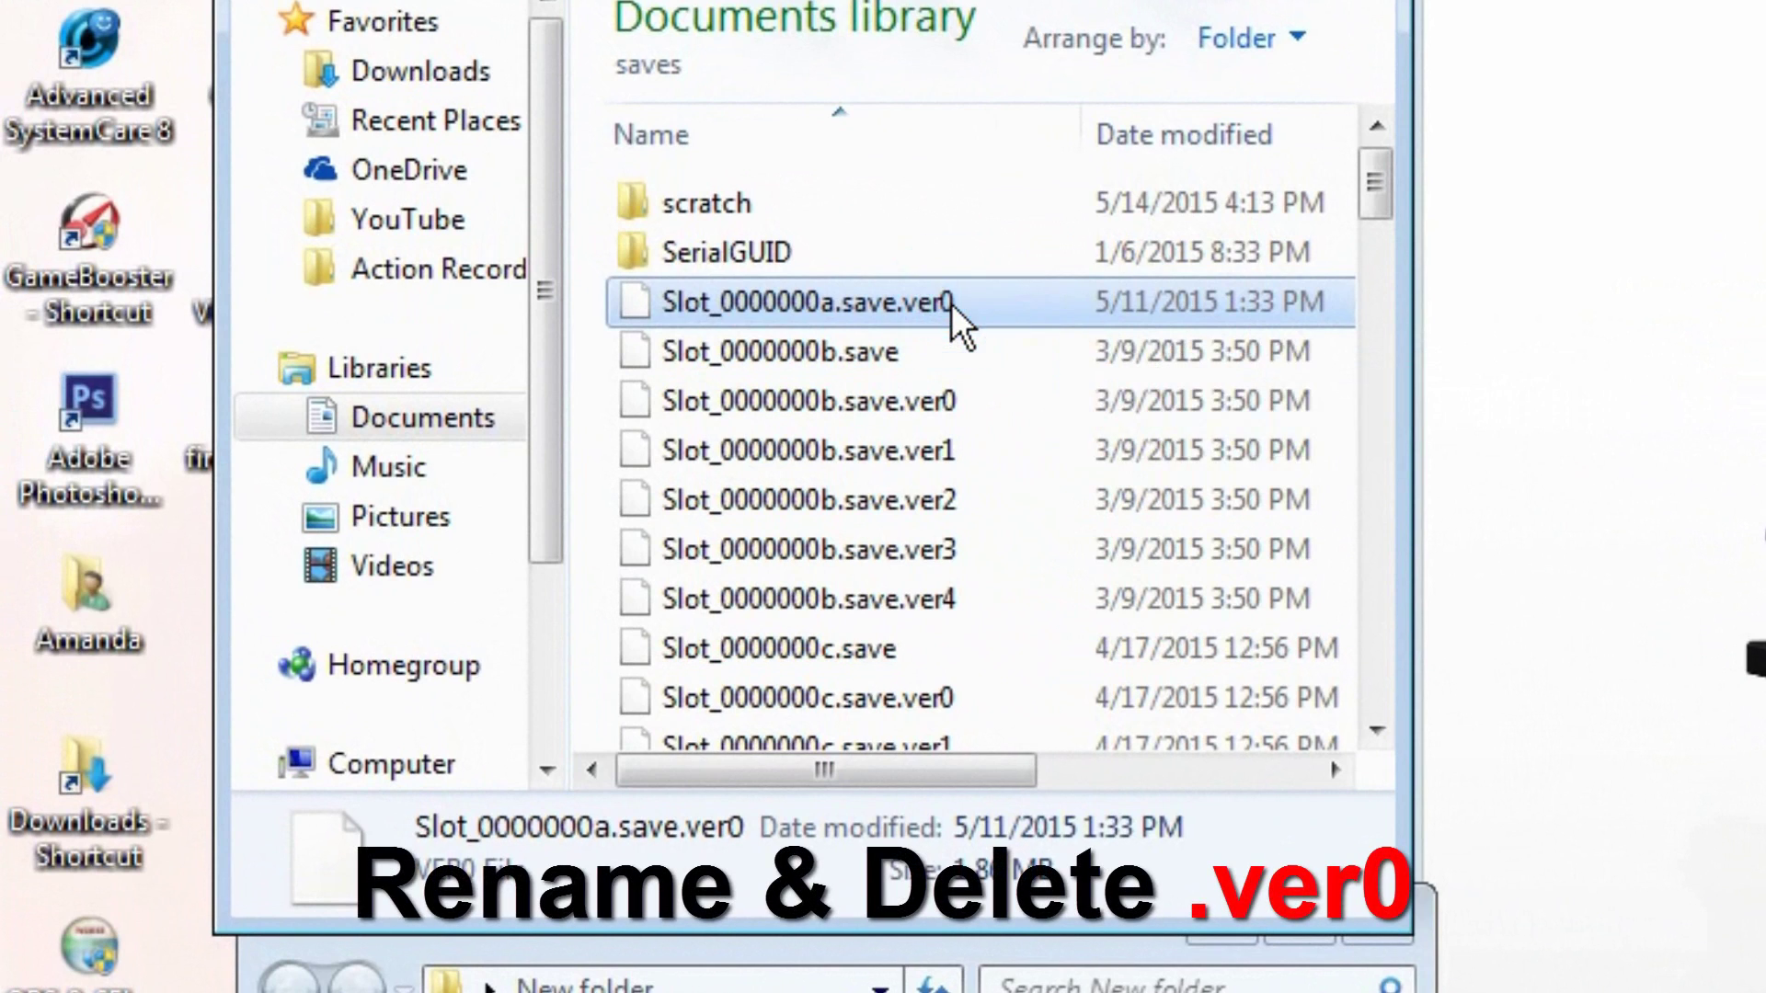
click(957, 302)
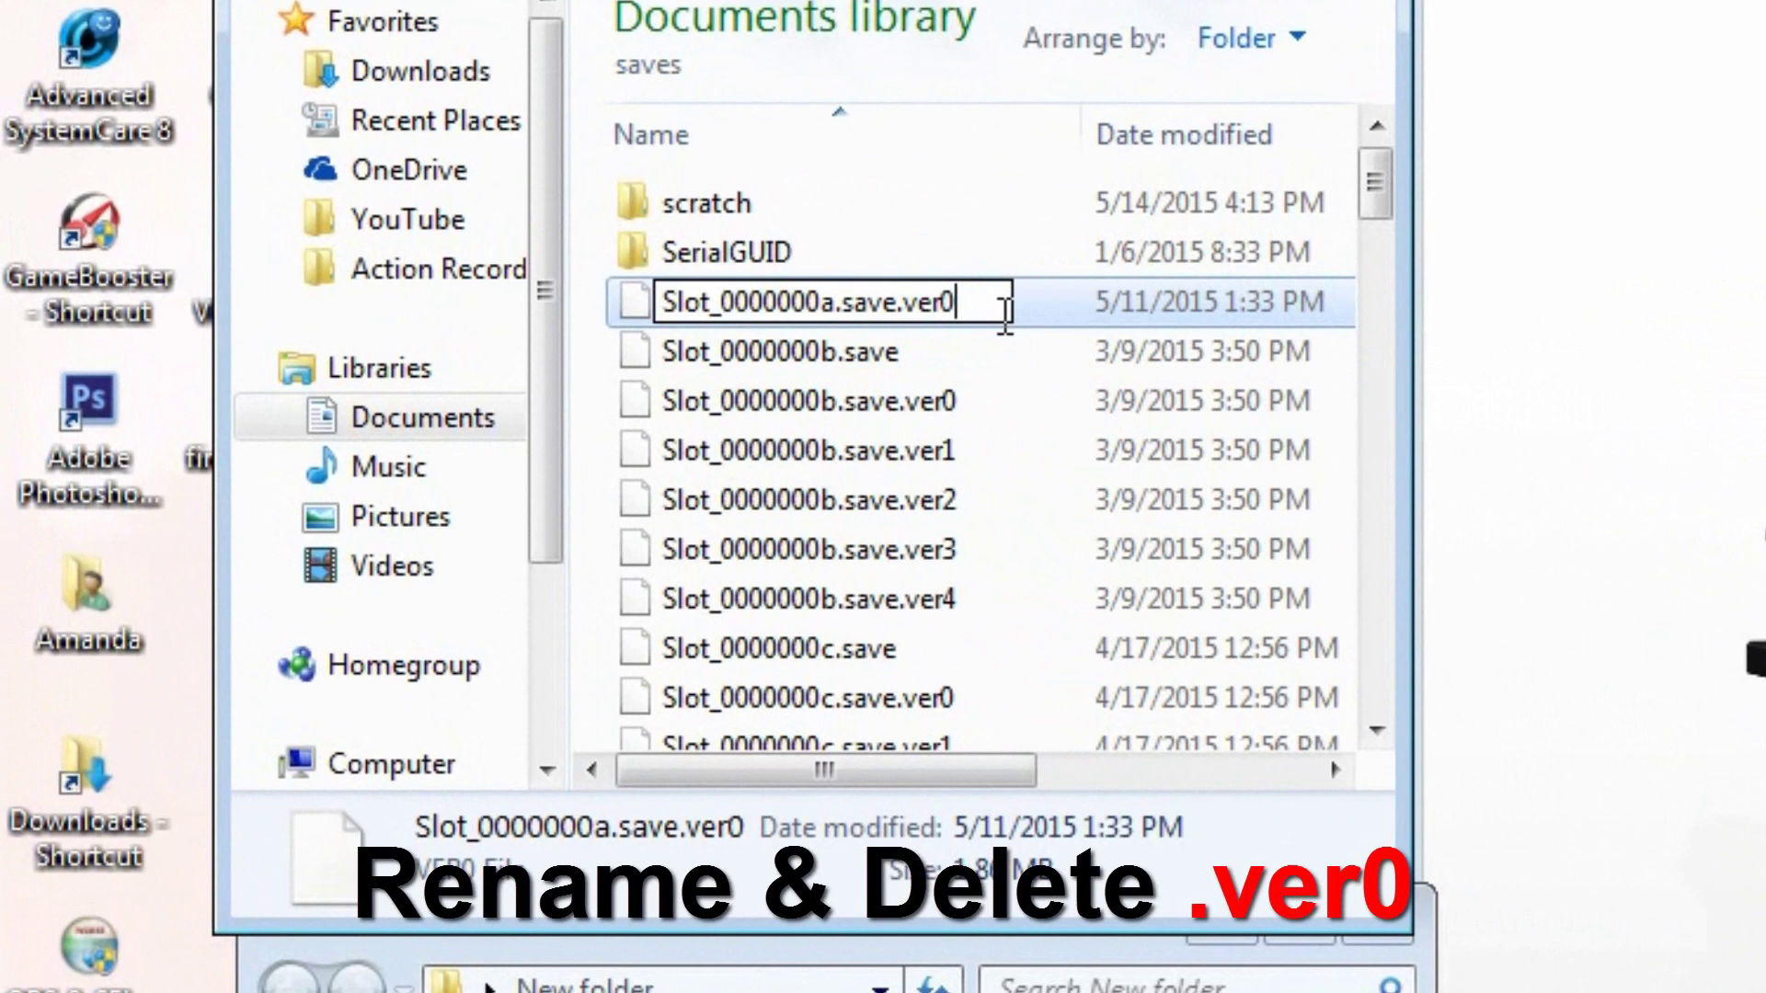
key(BackSpace)
key(BackSpace)
key(BackSpace)
key(BackSpace)
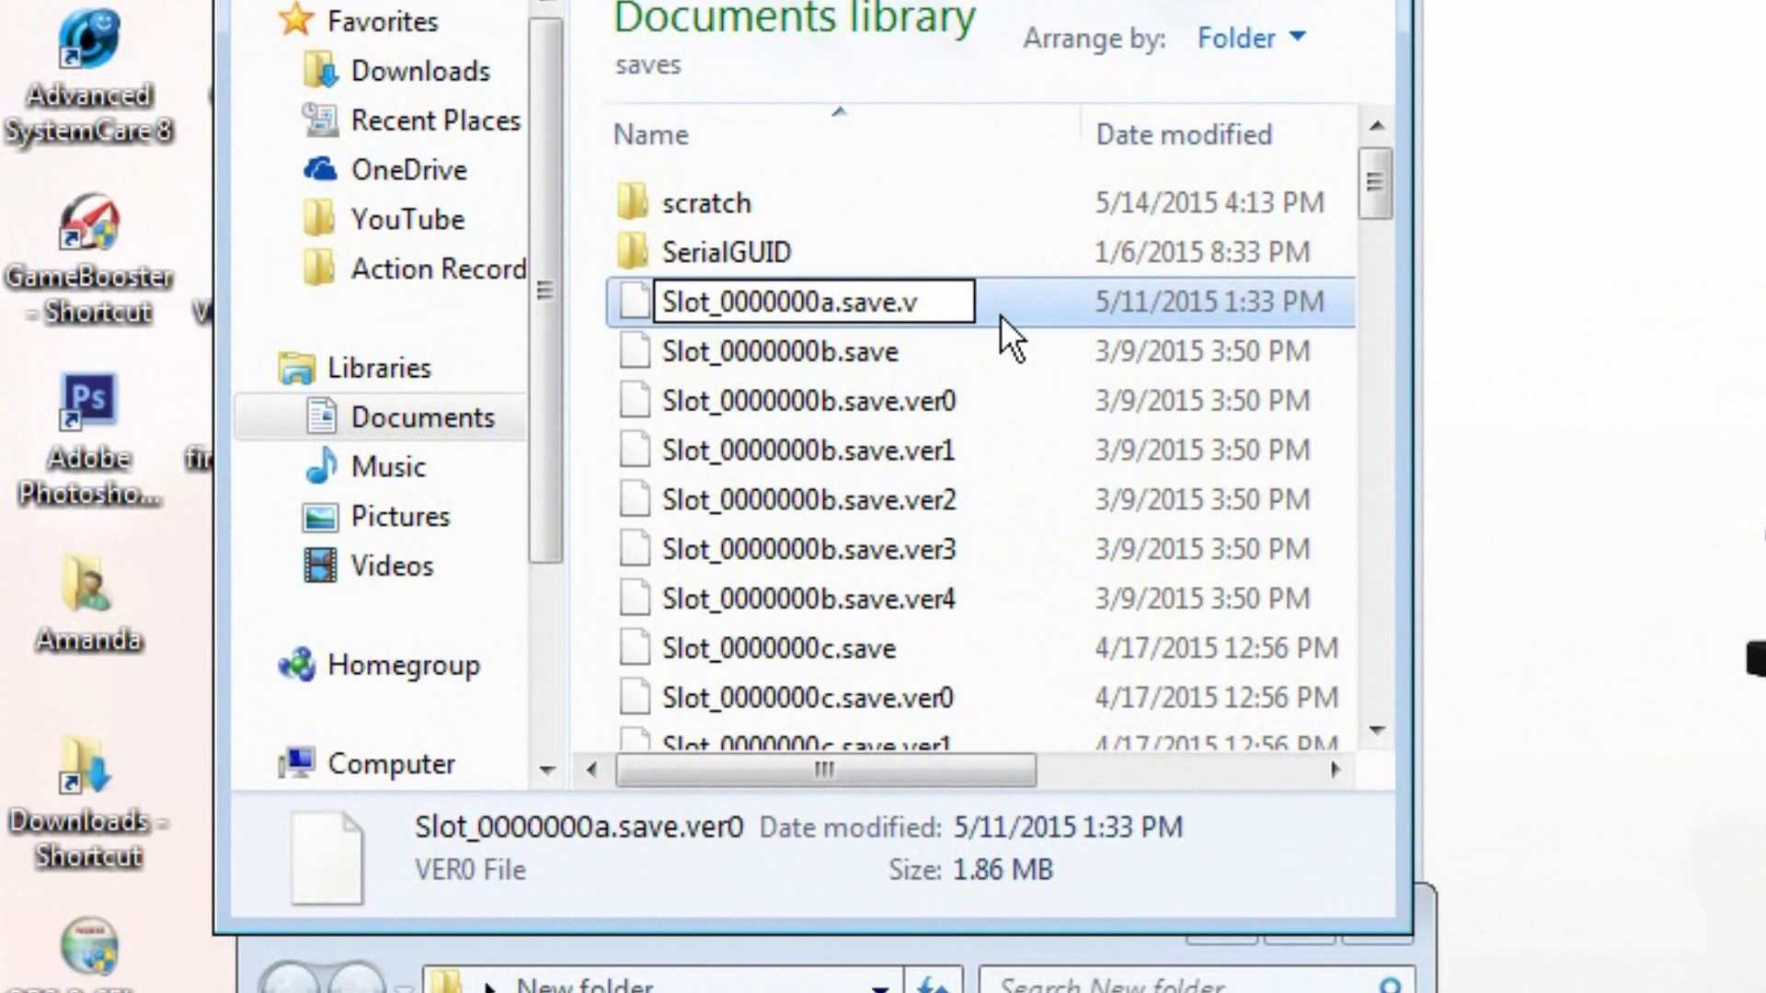
key(BackSpace)
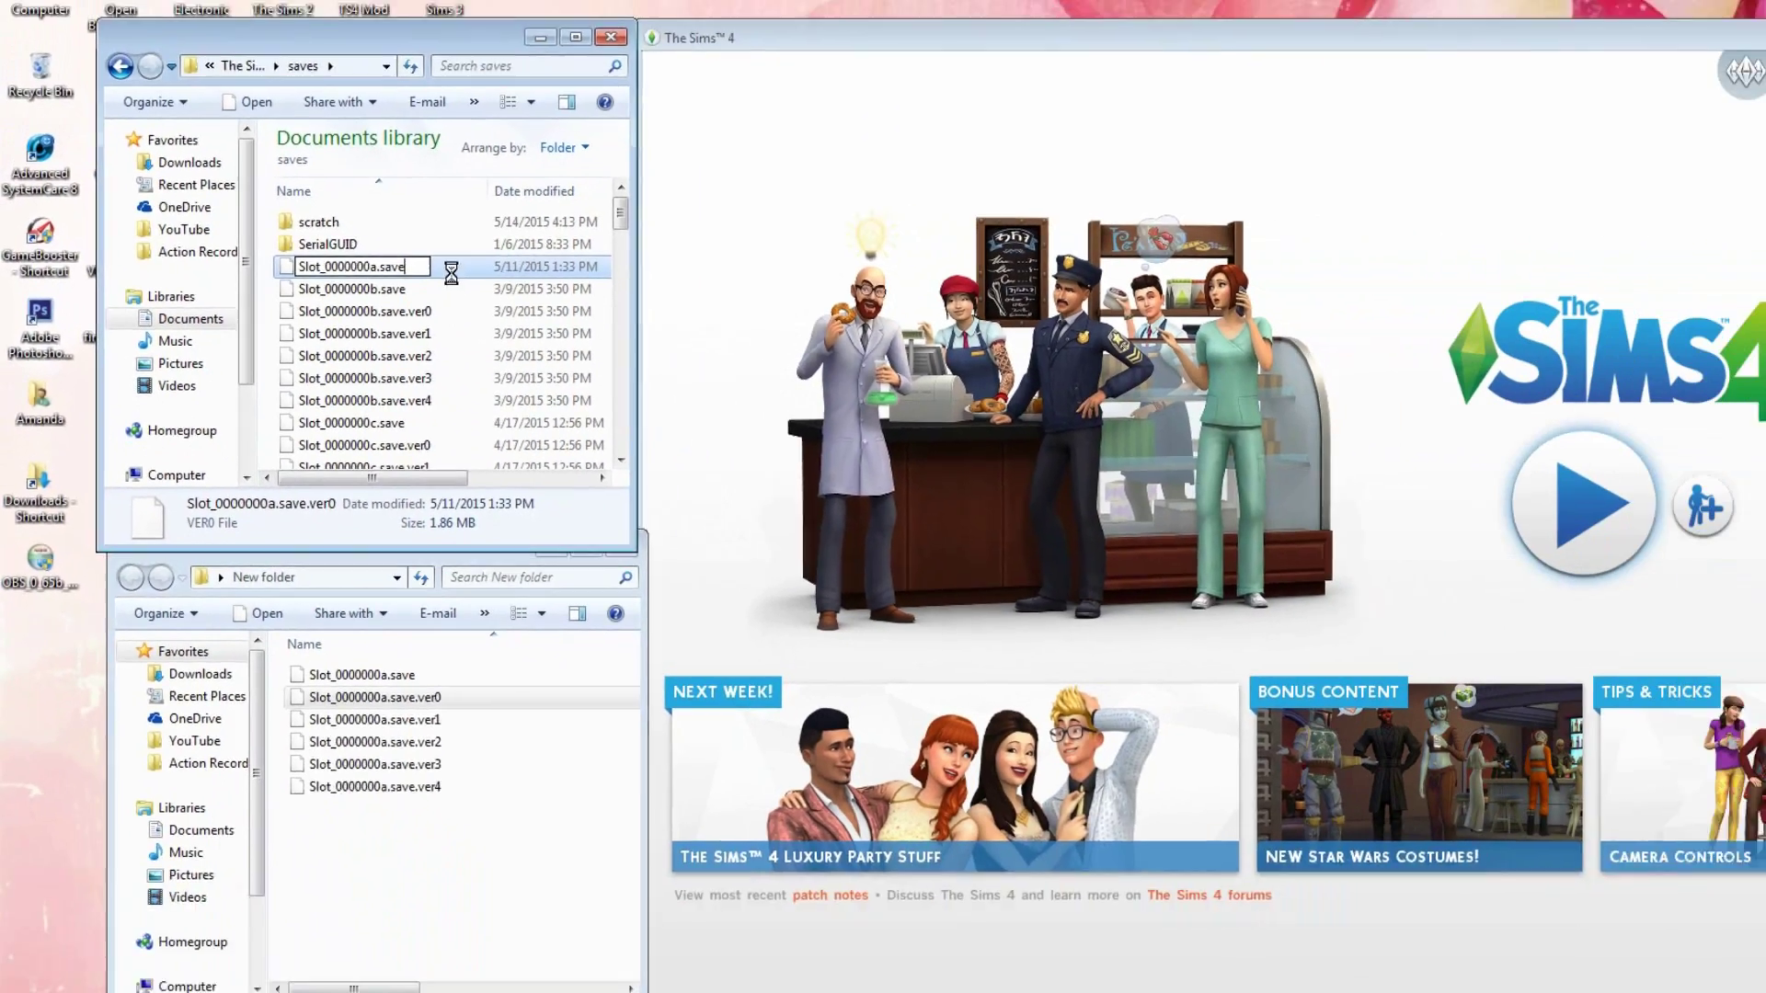
key(Return)
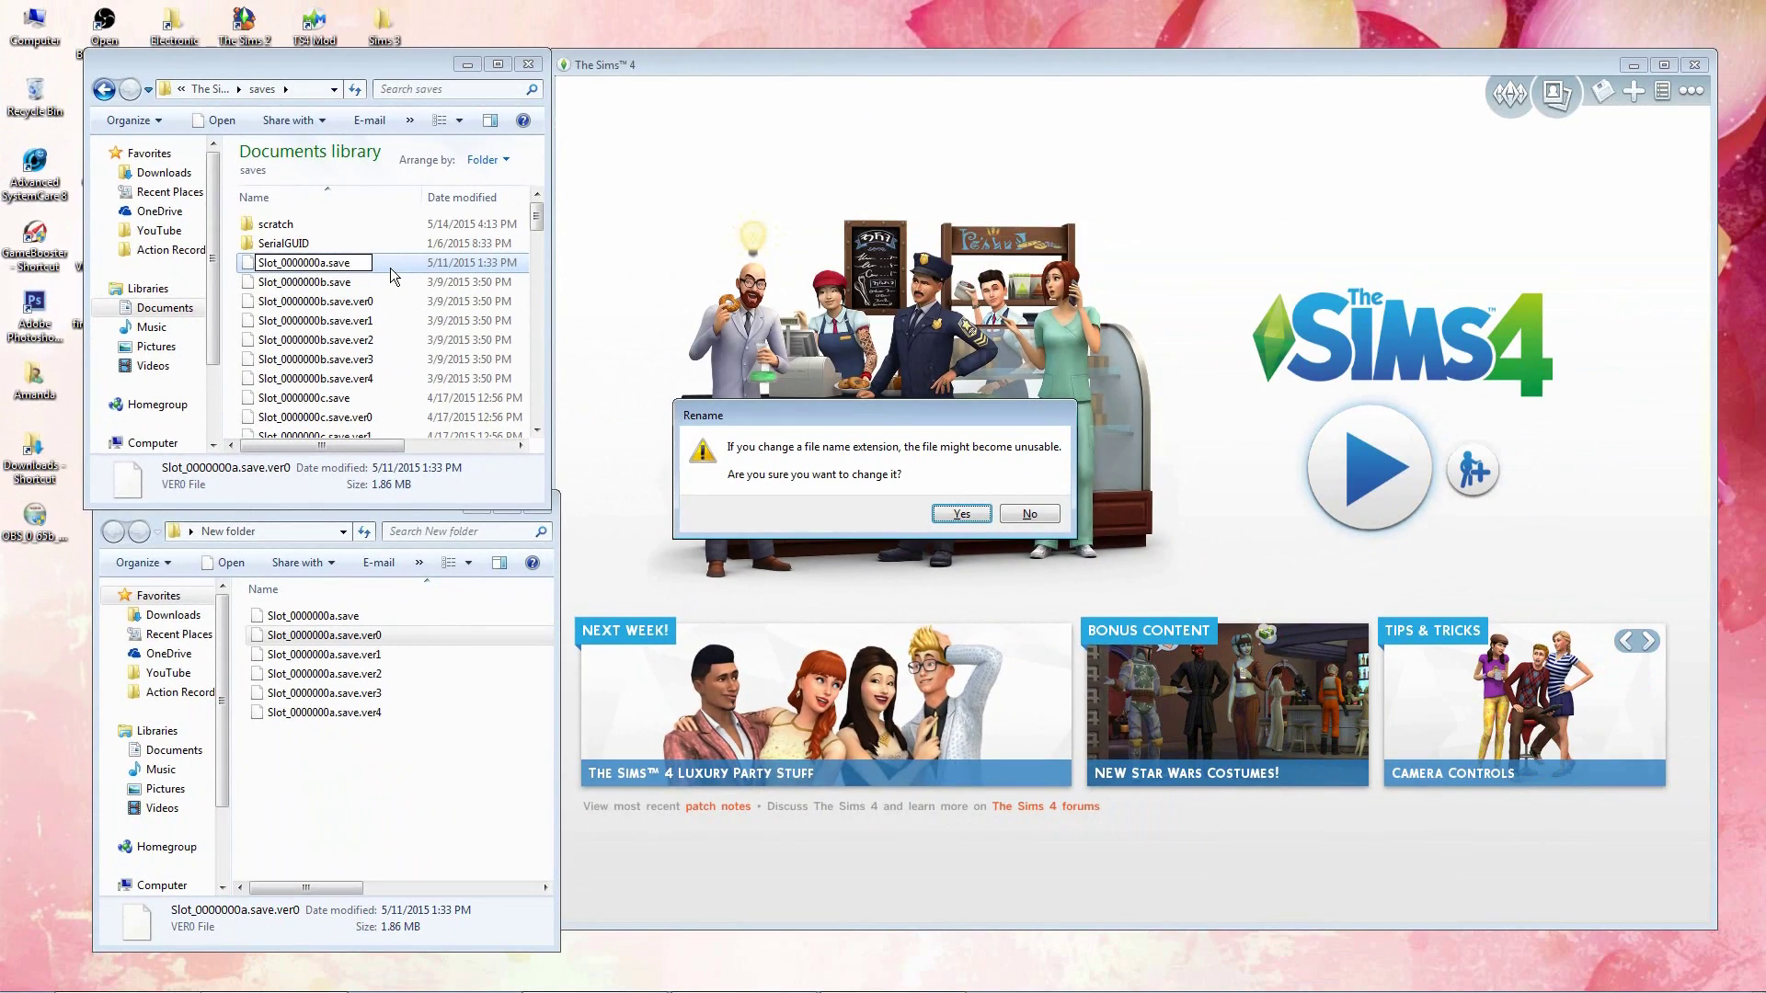
click(961, 515)
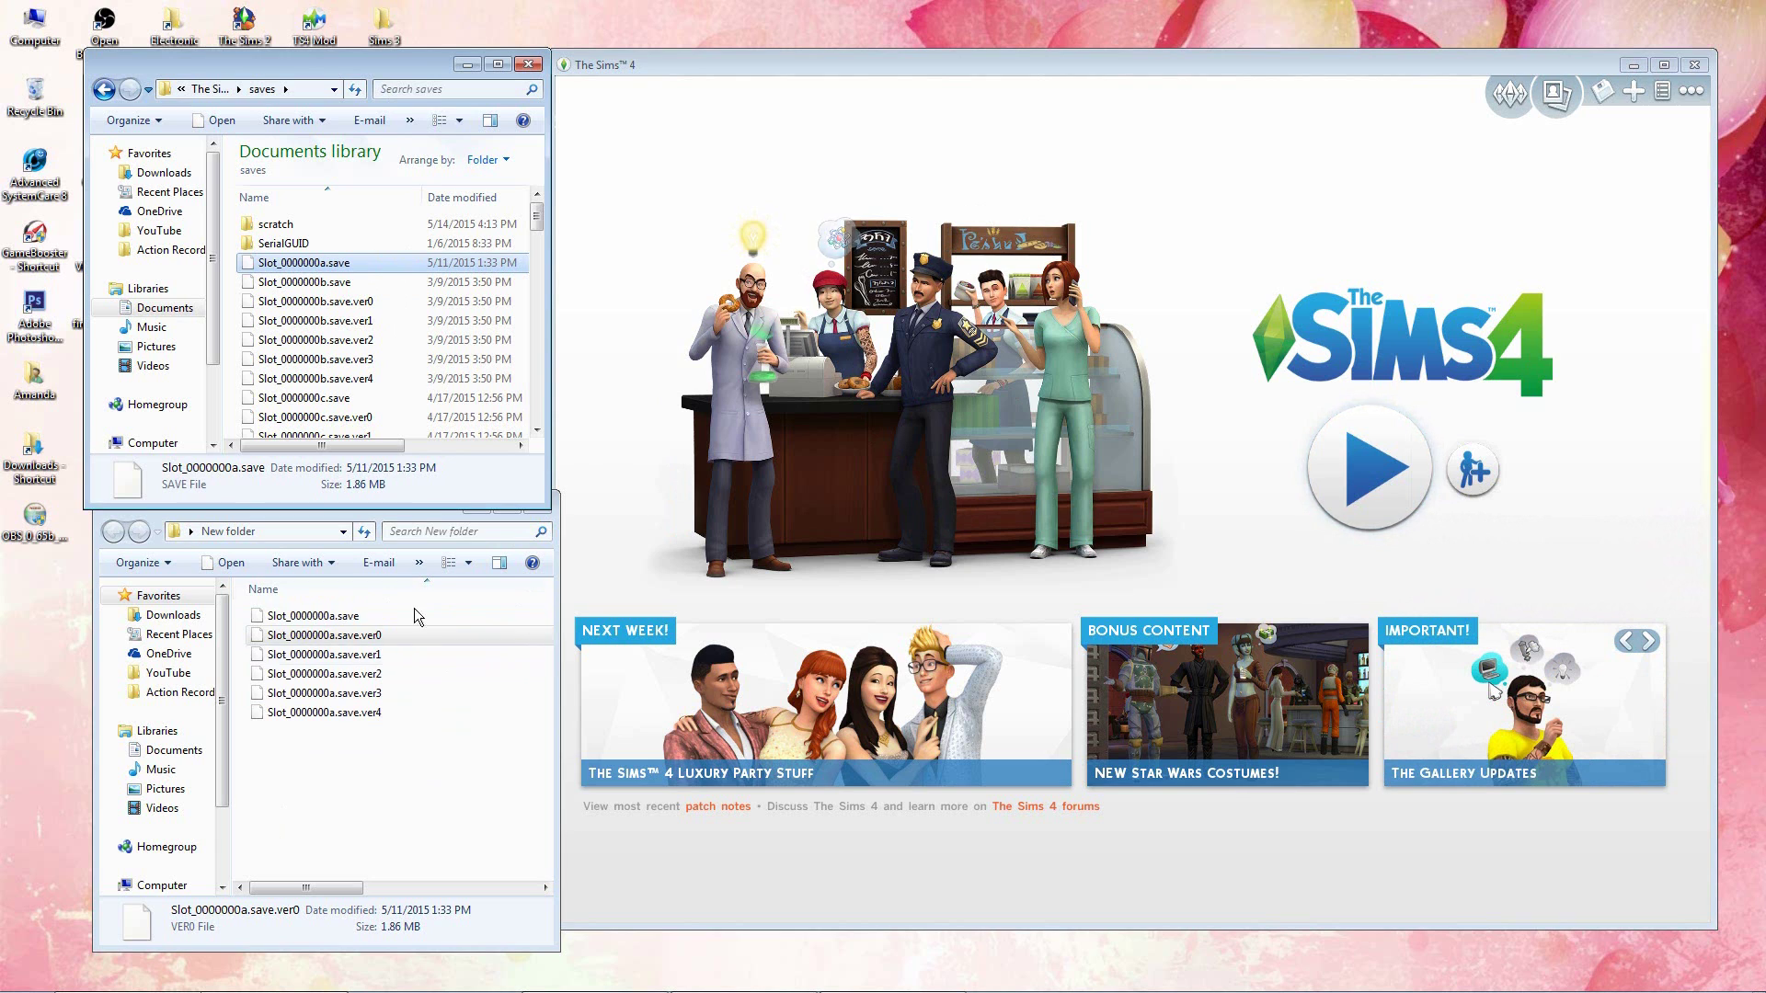
Step: Load the Disney LP save and answer the school event with Ignore It, then Keep Original Concept
click(1586, 194)
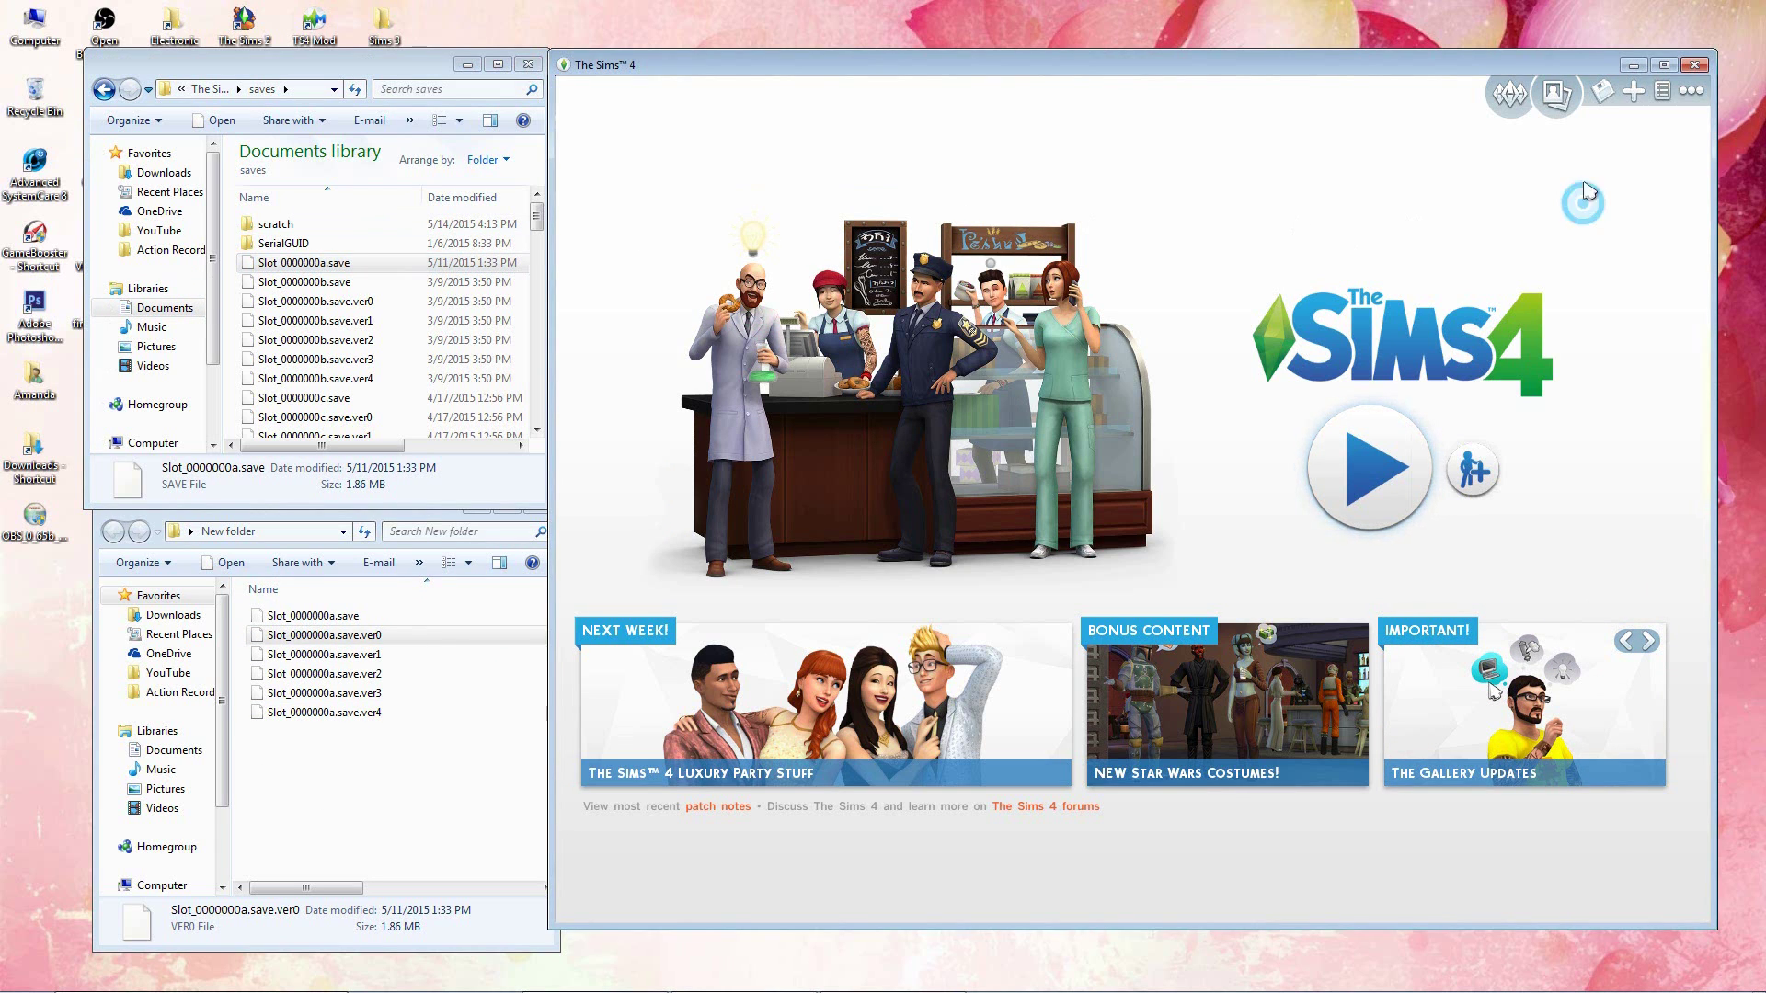
click(1602, 91)
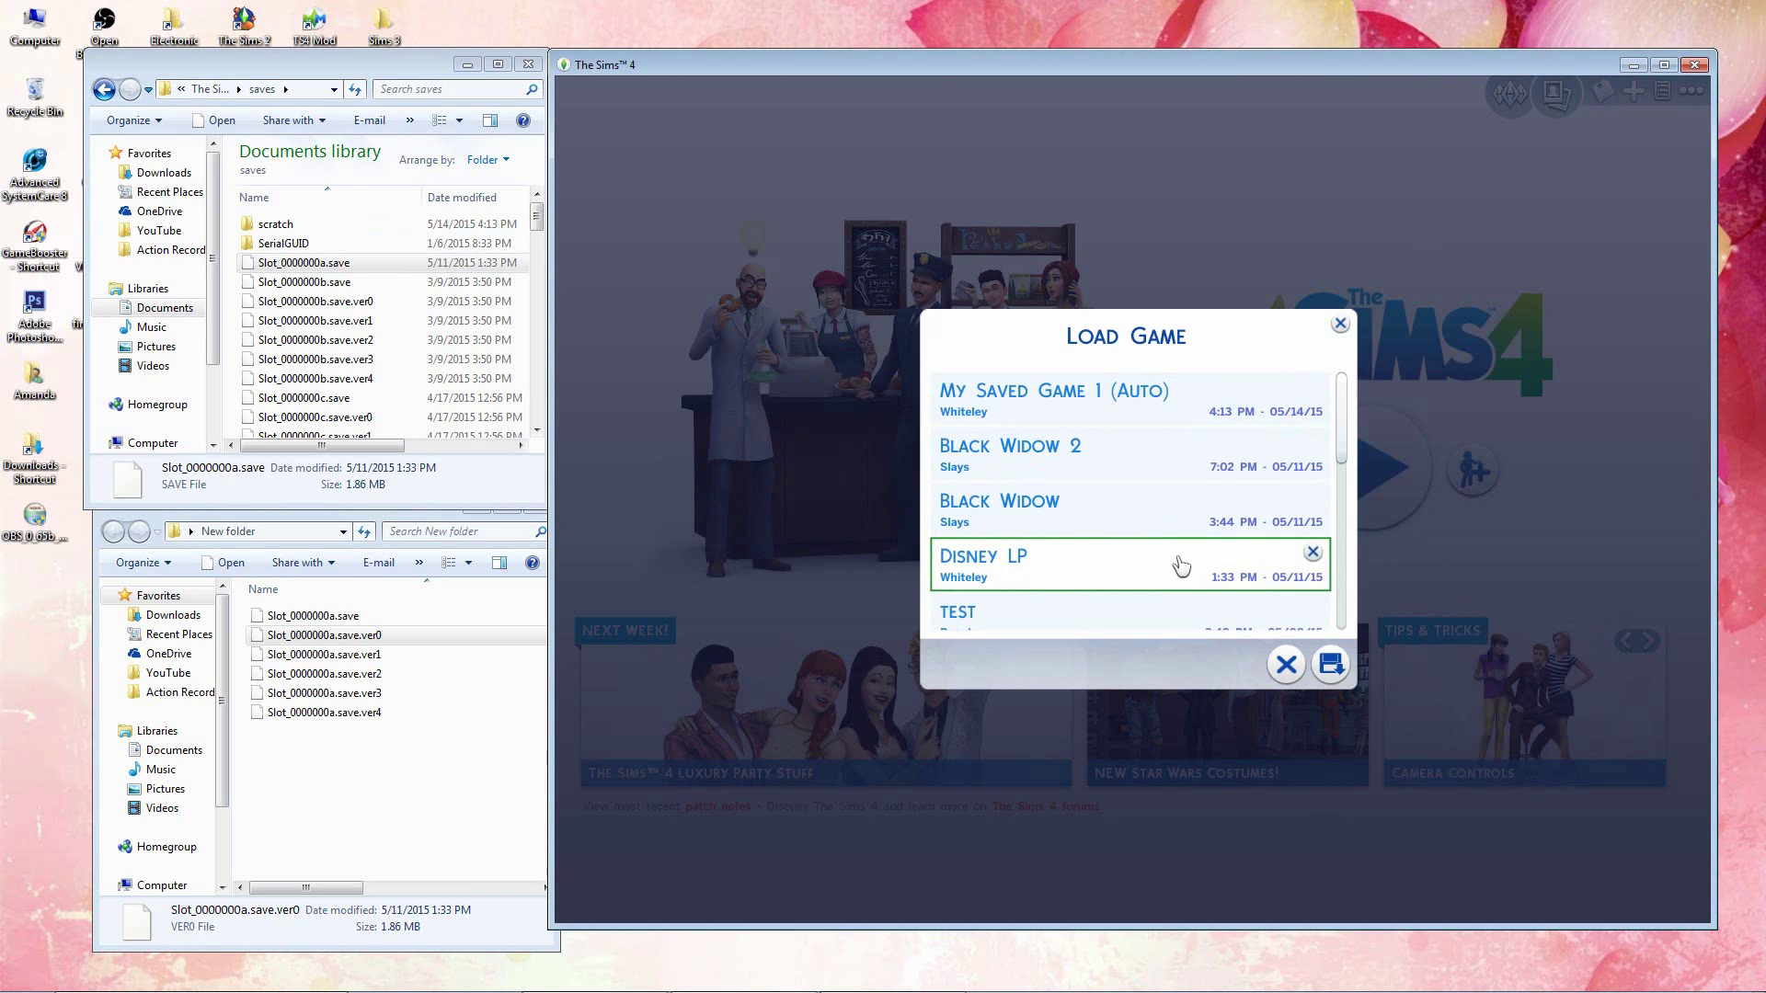
click(1347, 547)
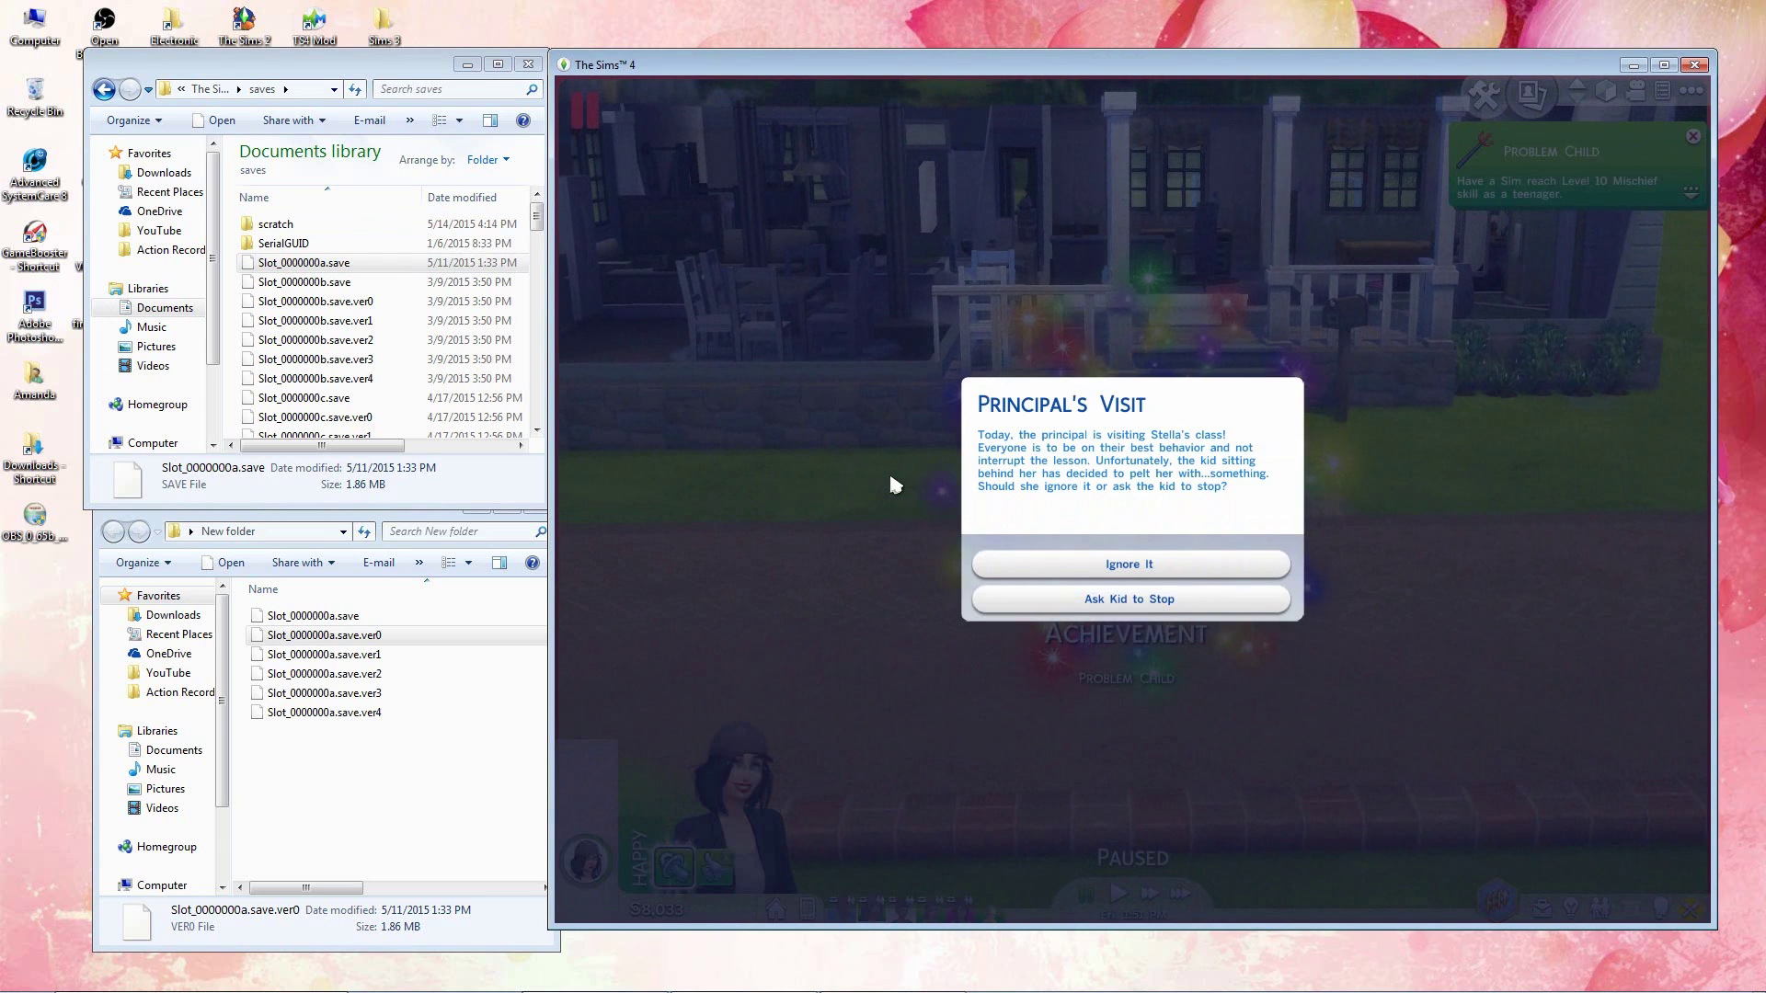
click(1086, 556)
click(1175, 566)
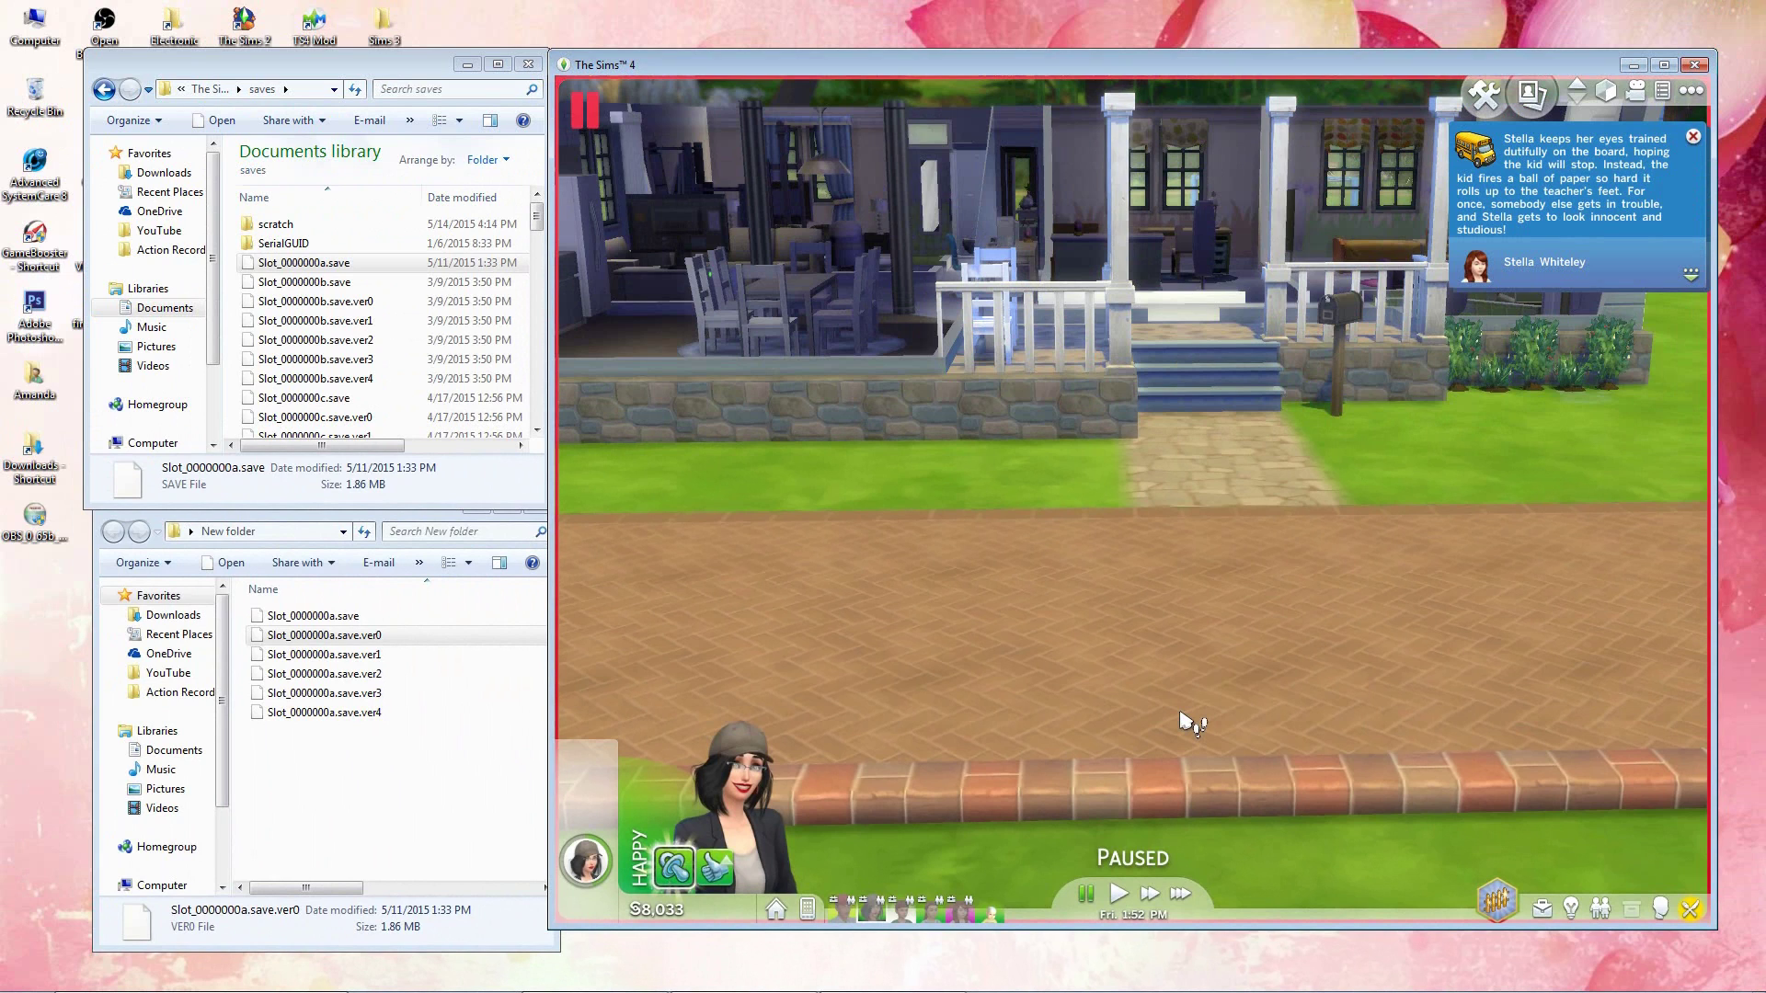
Step: Exit the game to the main menu, answering the save prompt
click(1690, 90)
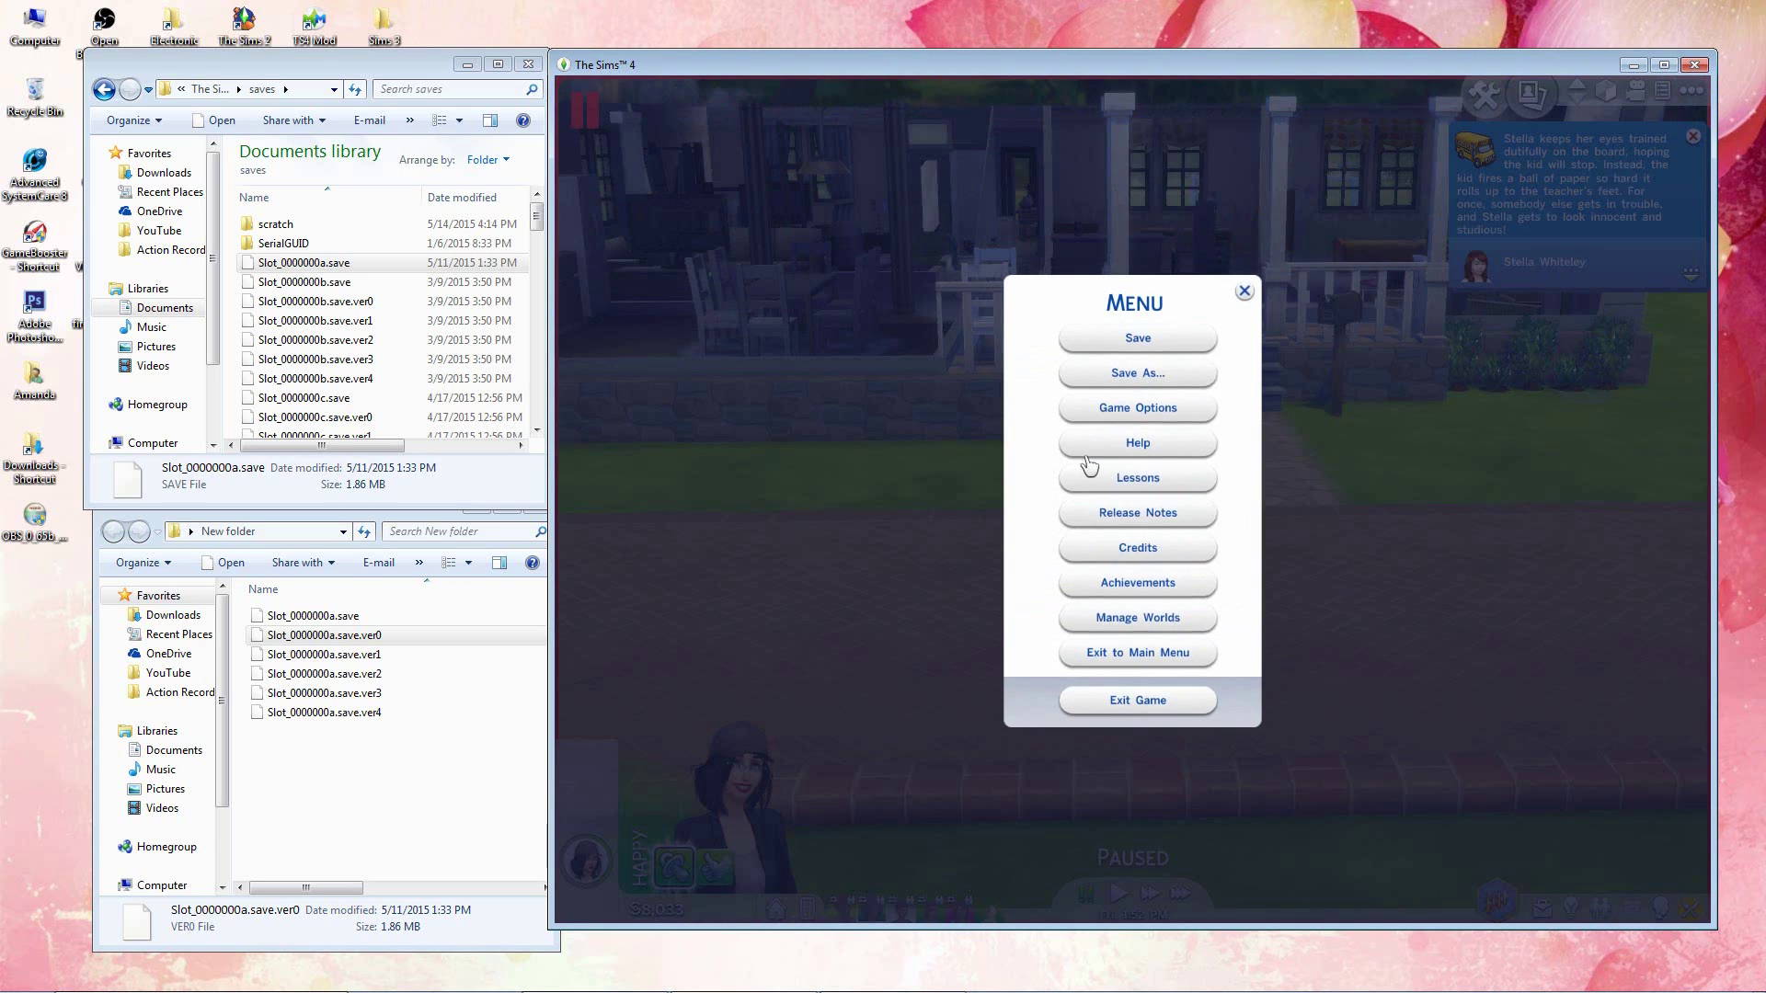
click(1186, 655)
click(1187, 618)
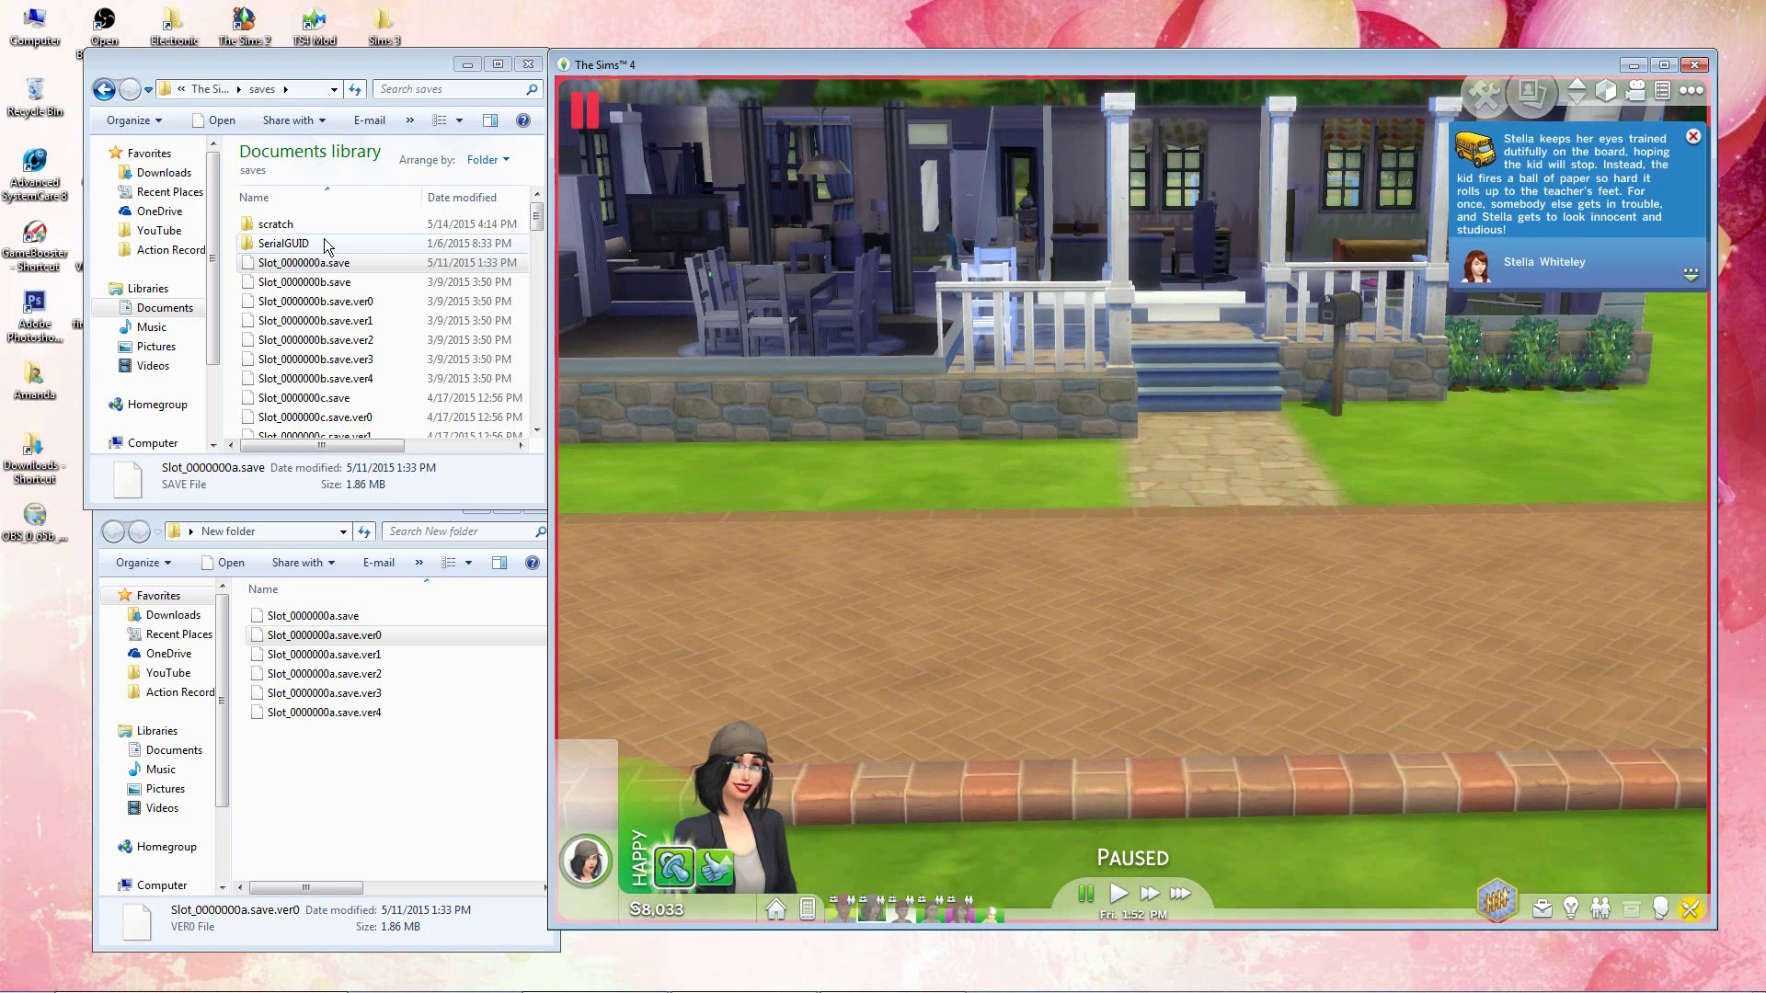
Step: Delete the current Slot_0000000a.save from the saves folder
click(989, 304)
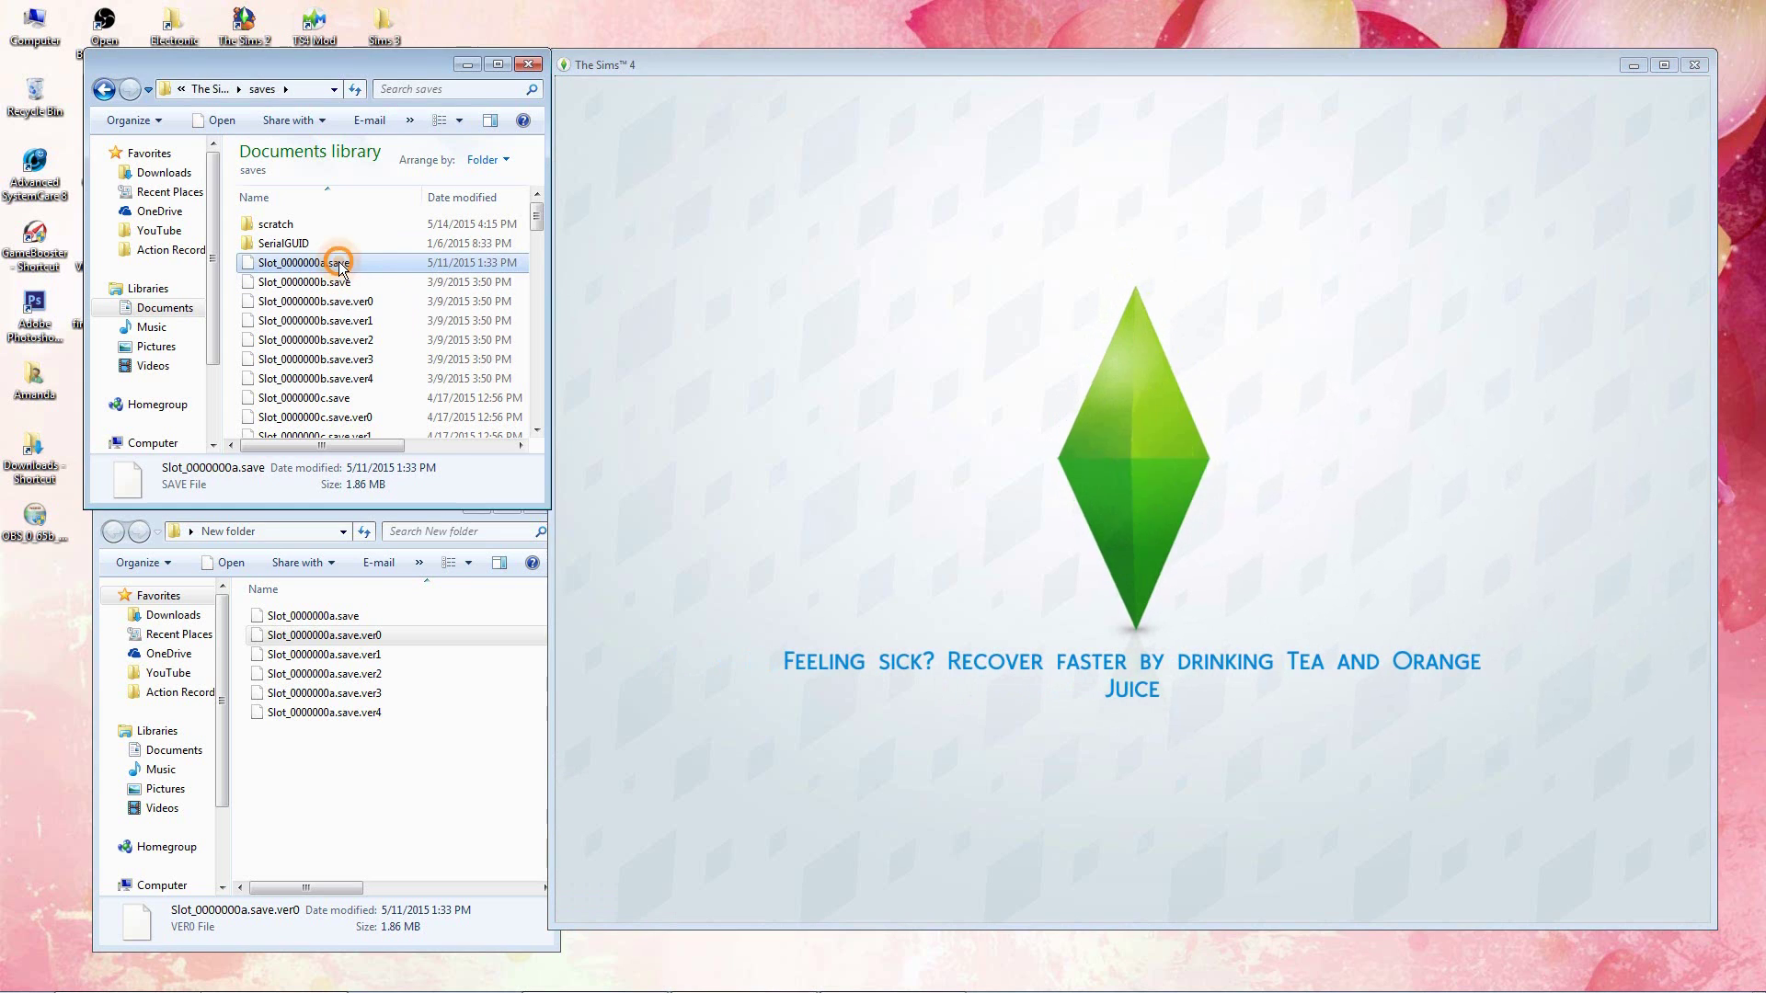
right_click(341, 264)
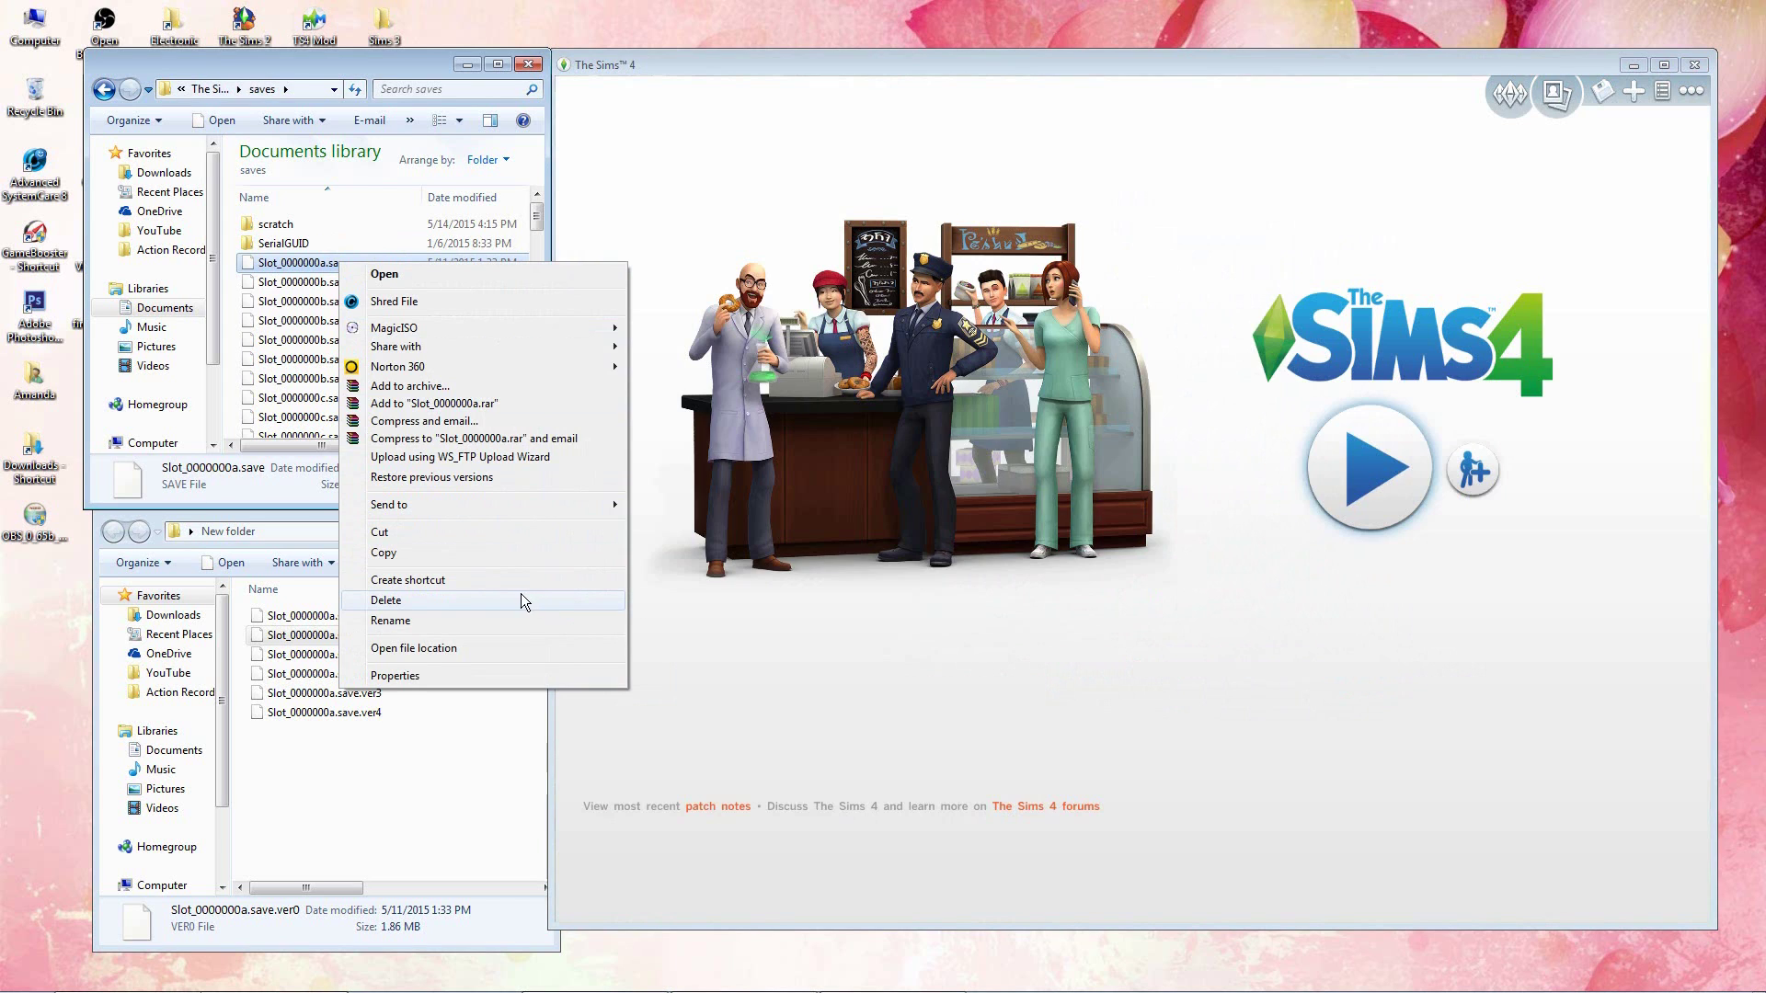
click(521, 594)
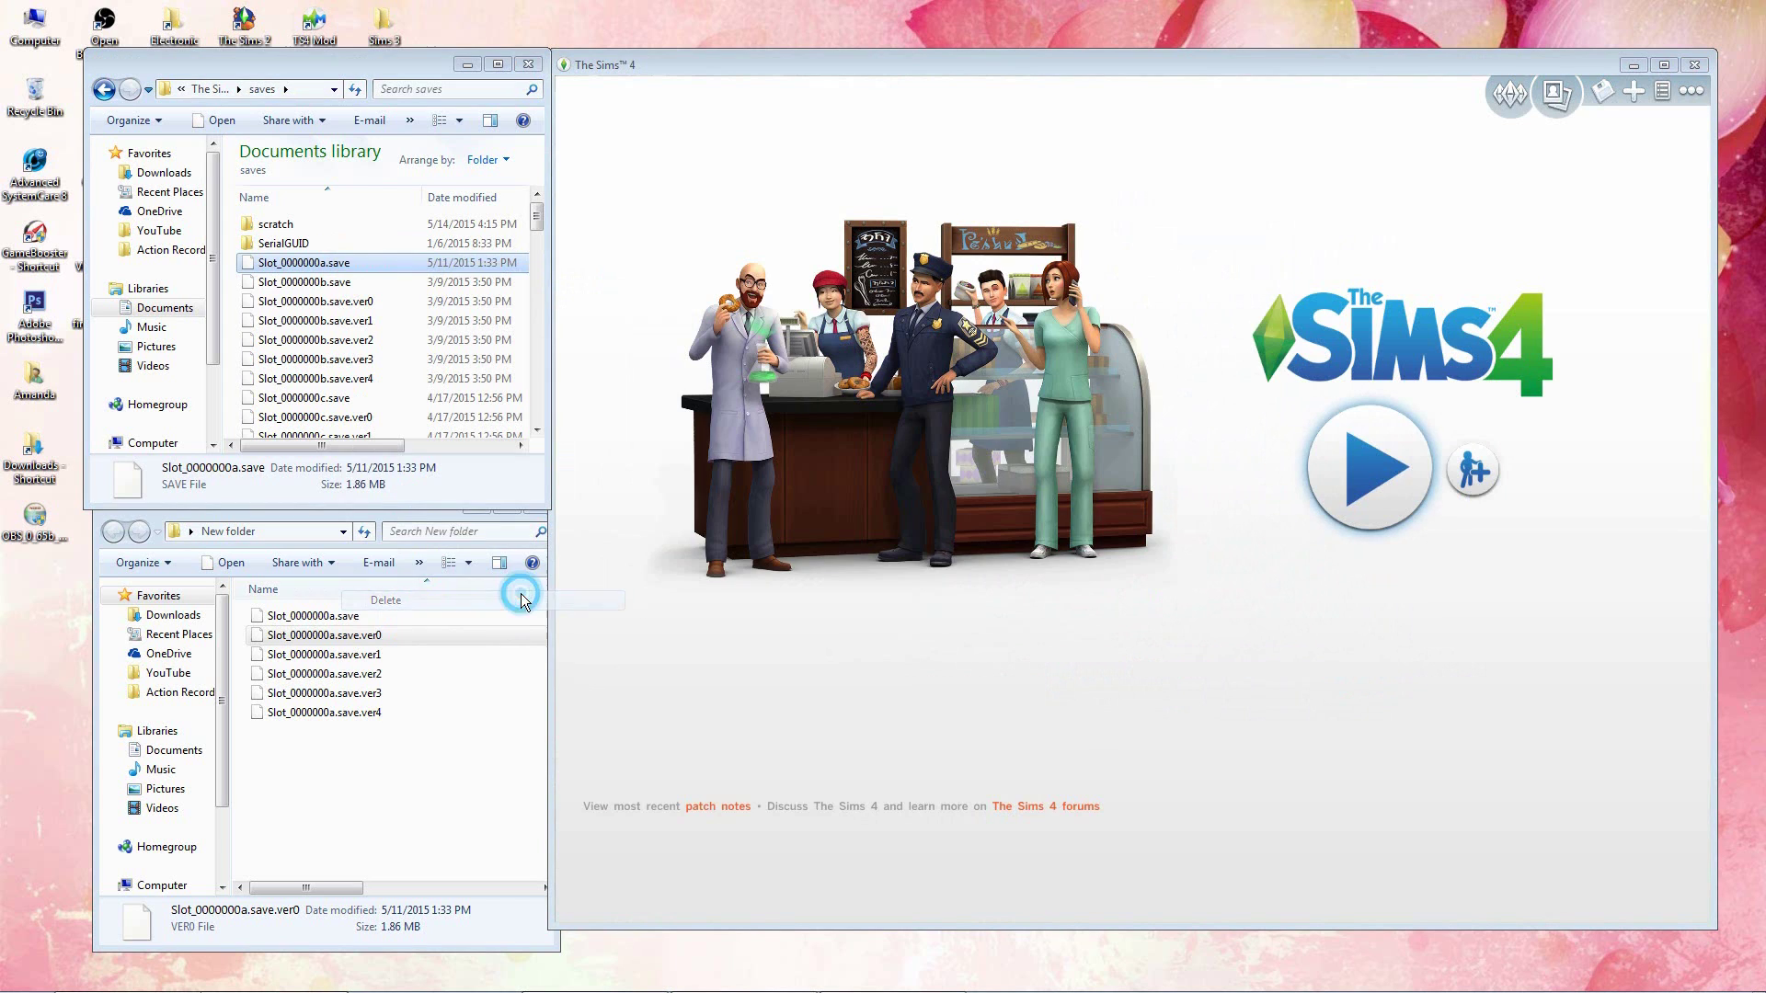
click(963, 583)
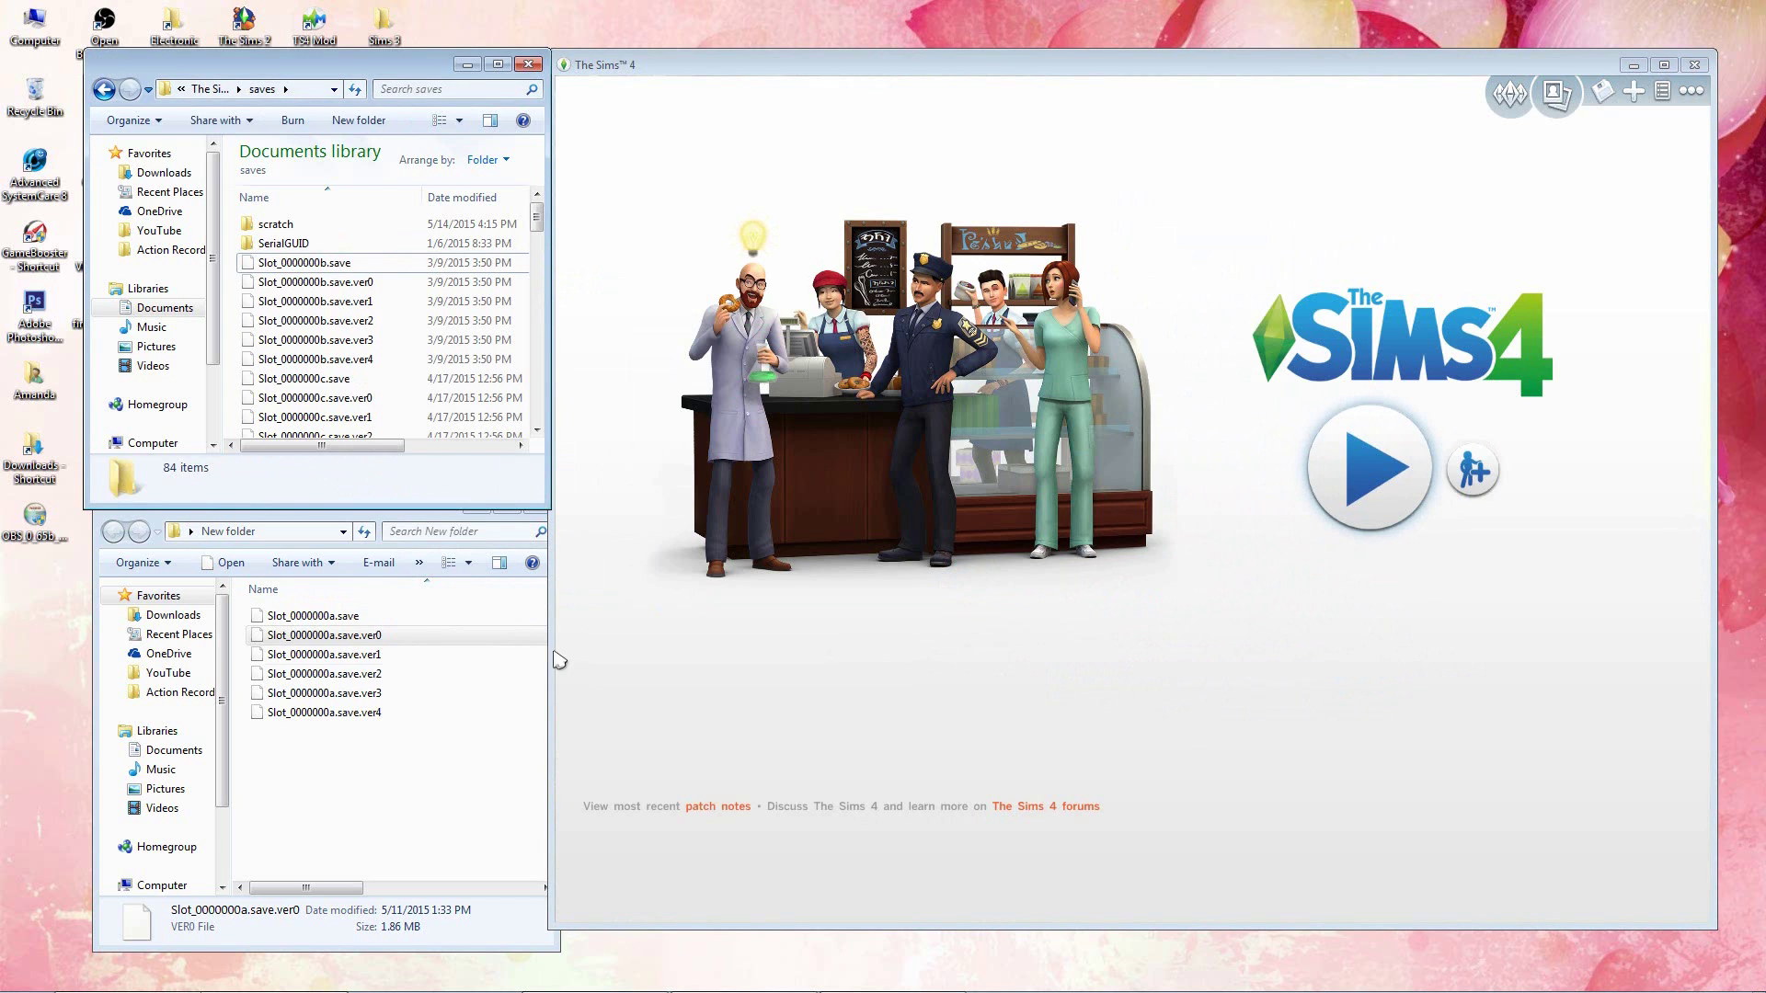
Step: Copy Slot_0000000a.save.ver3 from New folder and paste it into the saves folder
click(361, 694)
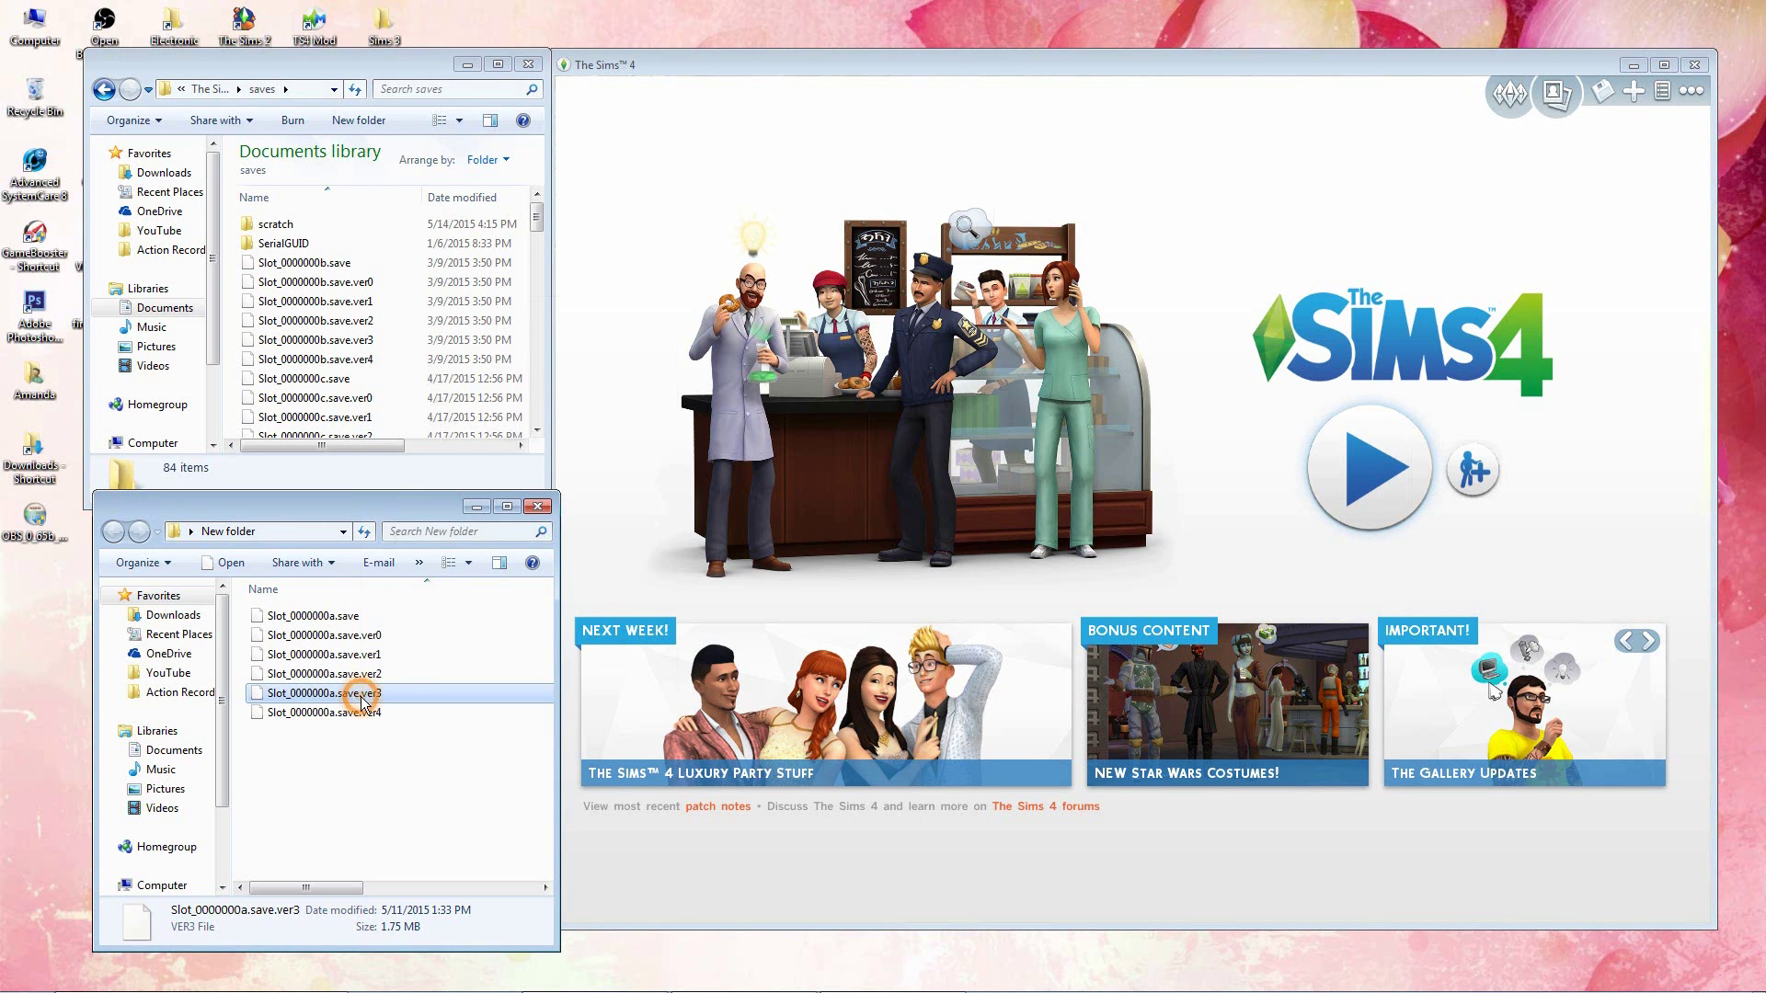
right_click(363, 698)
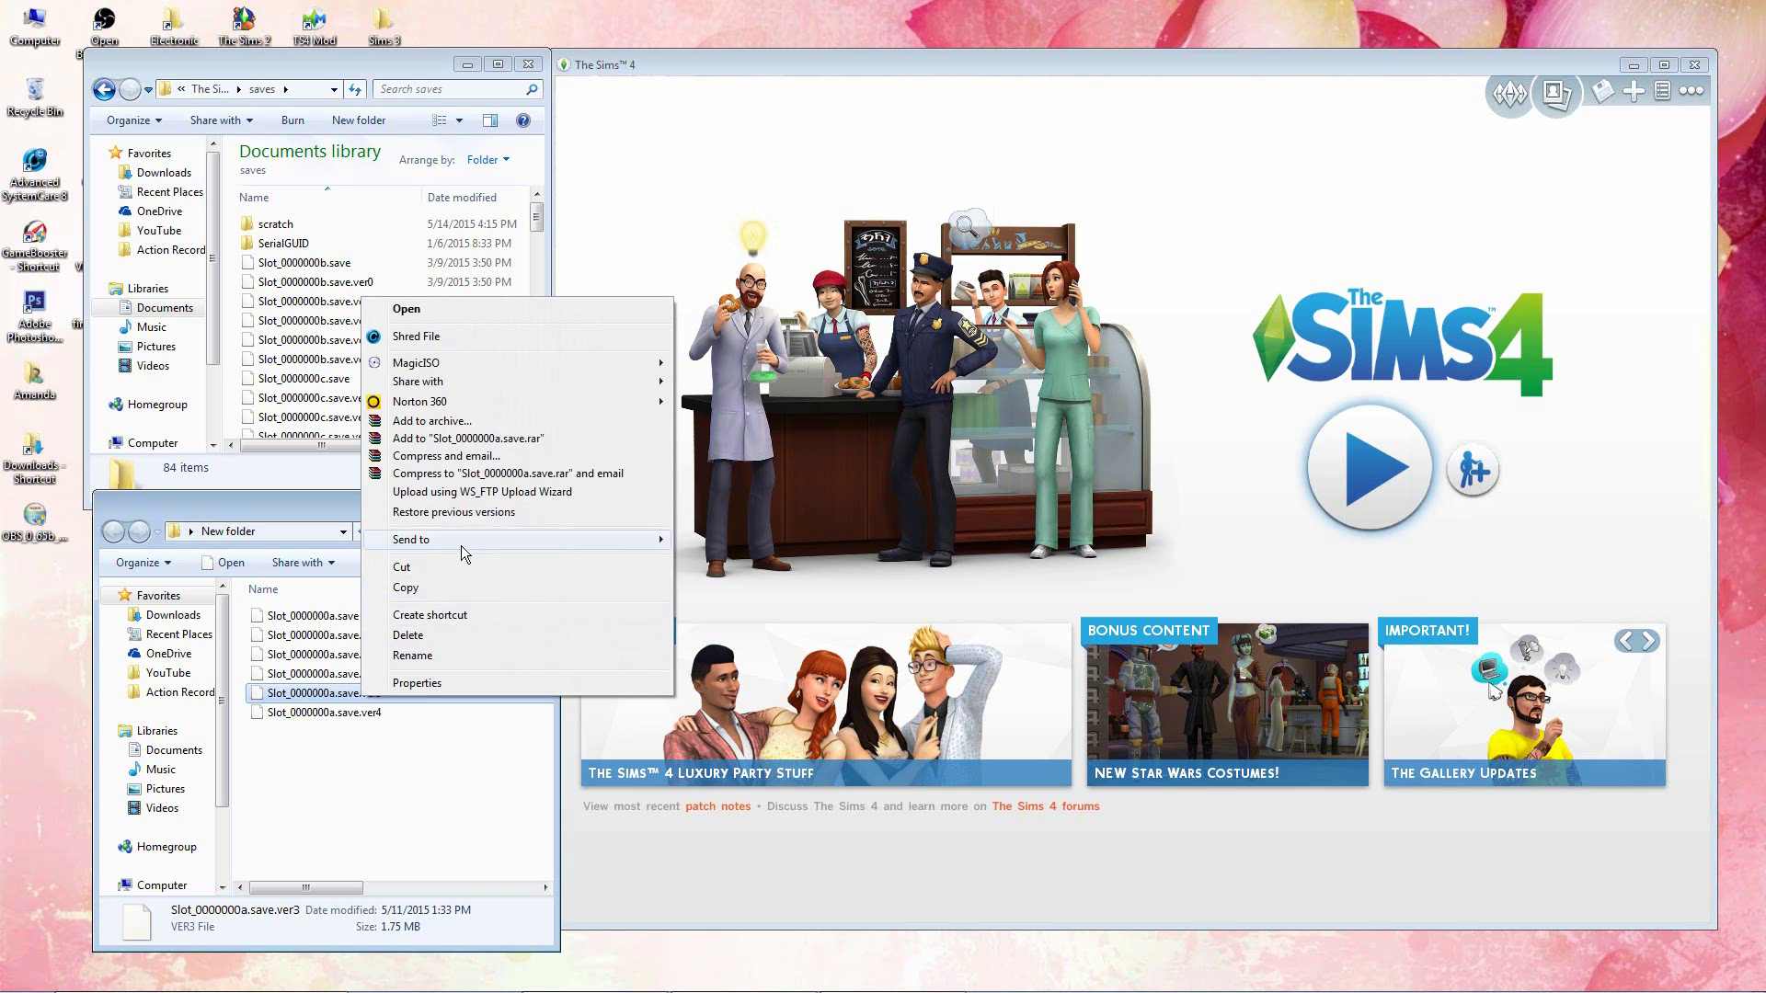
click(448, 588)
right_click(424, 303)
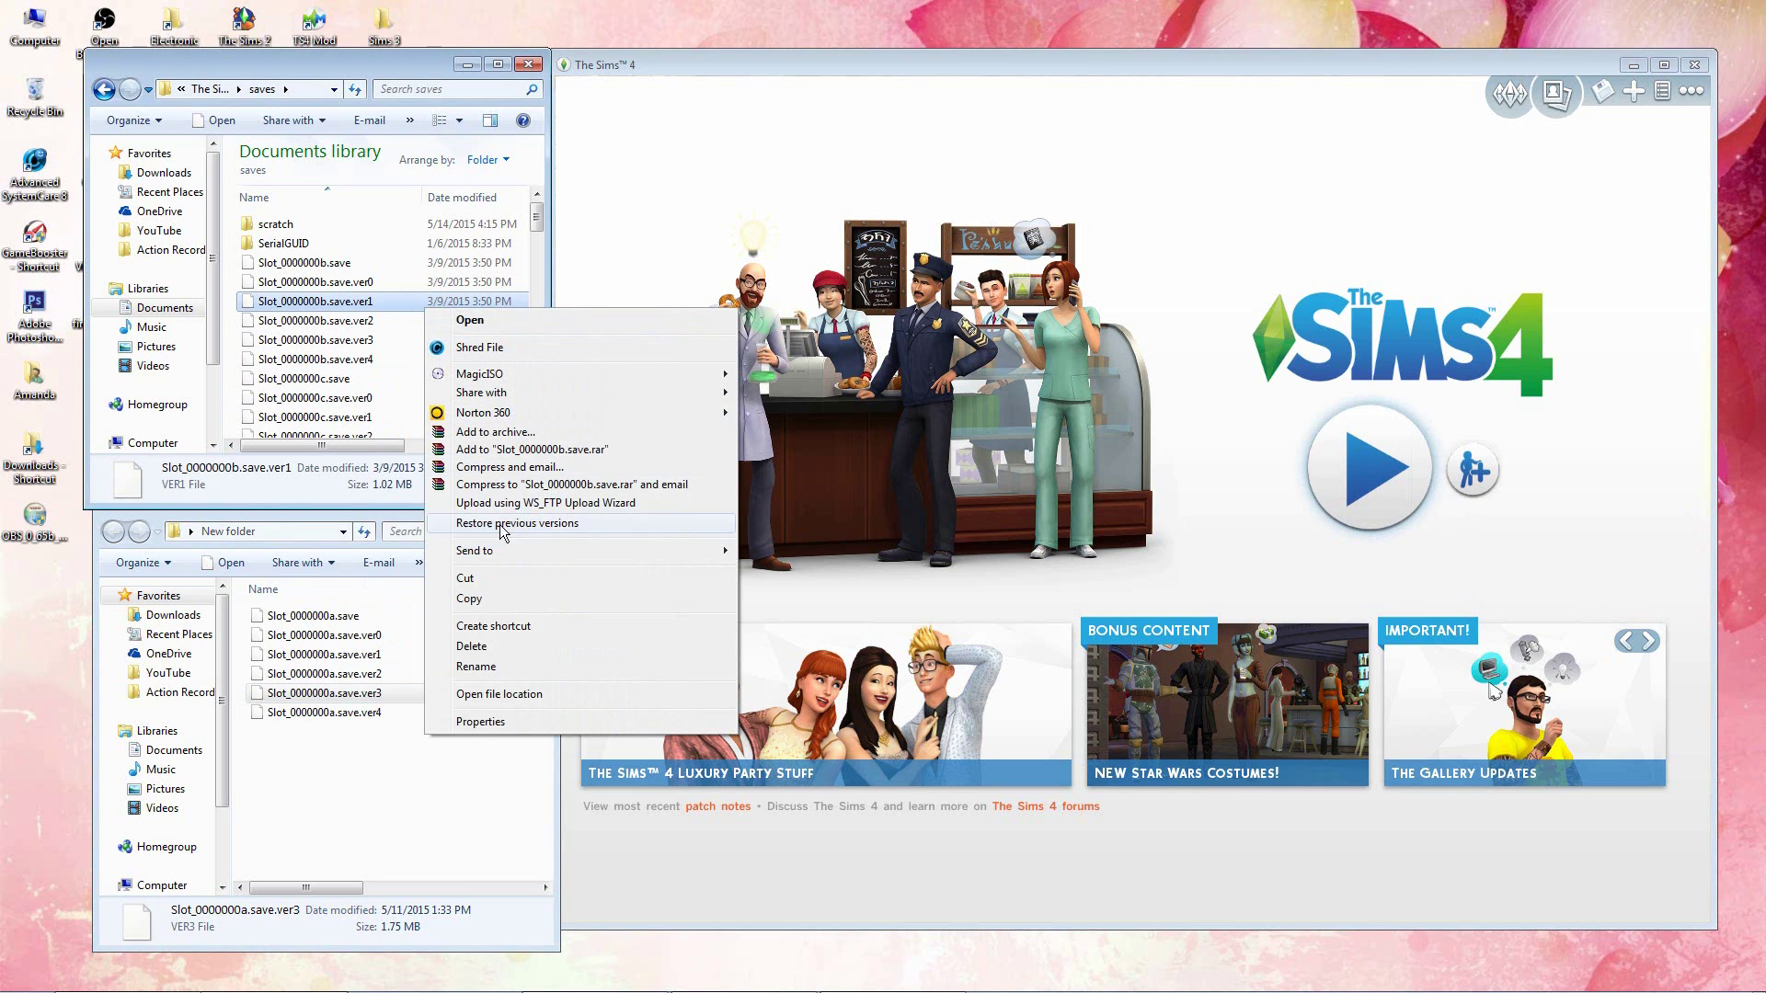
right_click(515, 268)
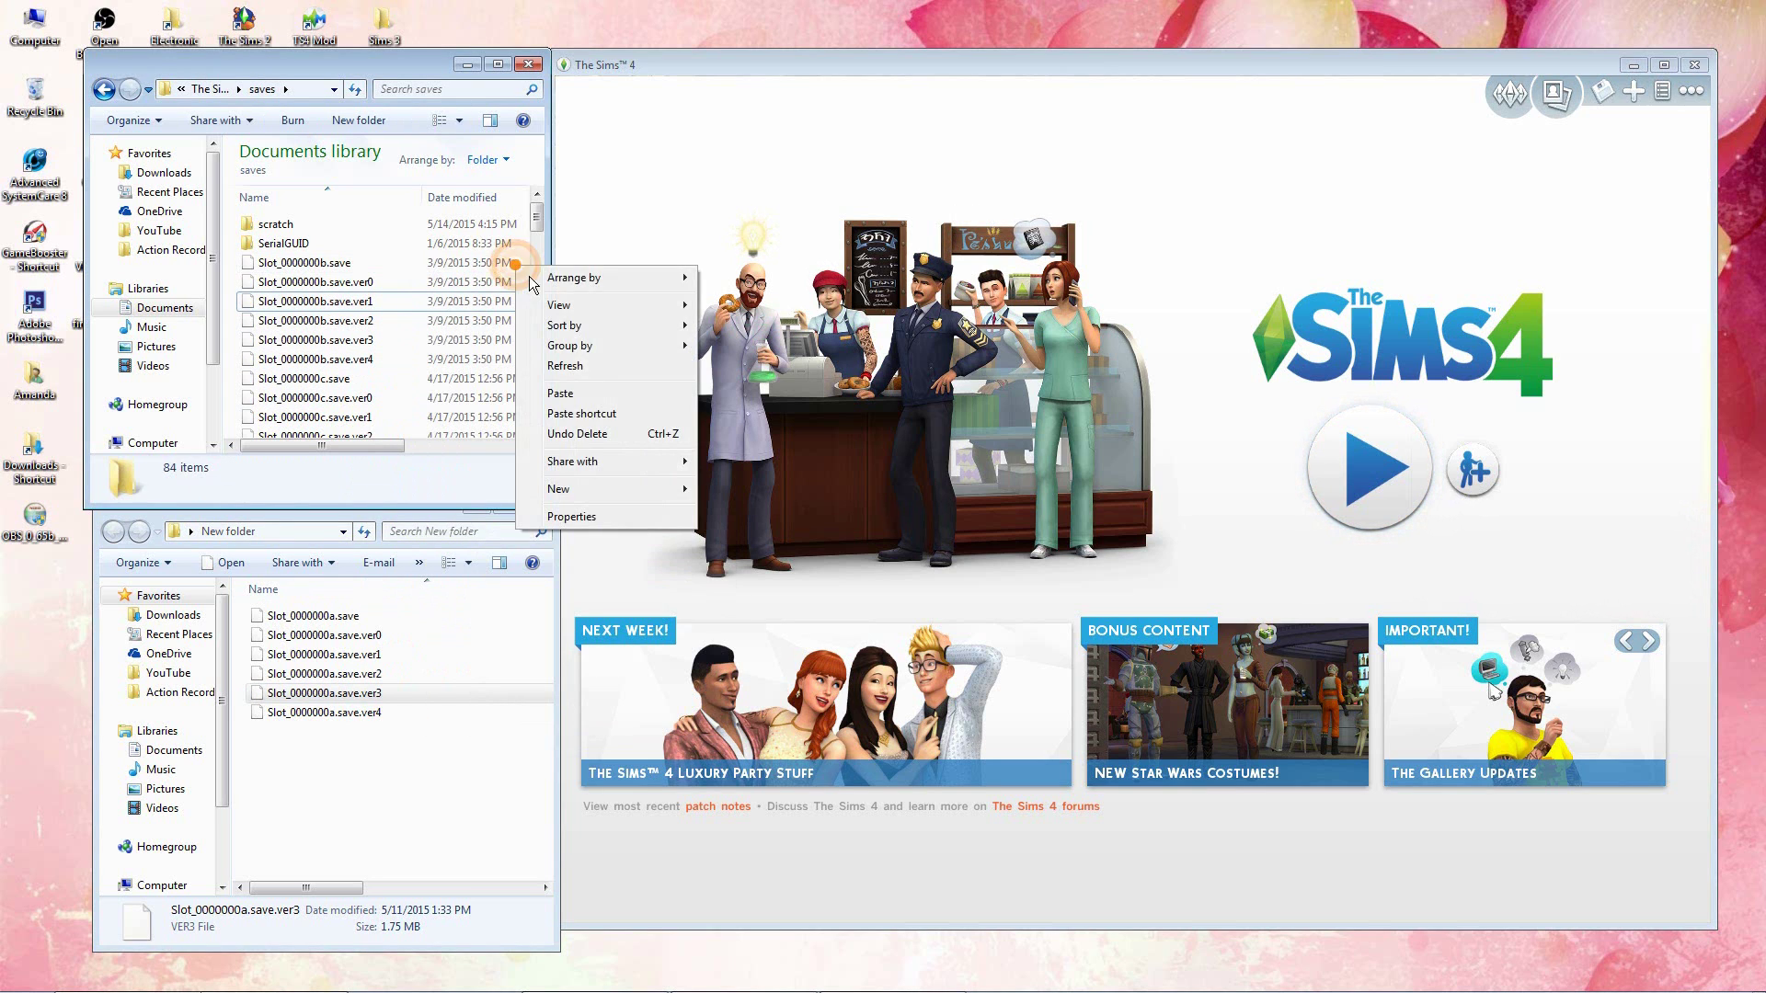
click(578, 396)
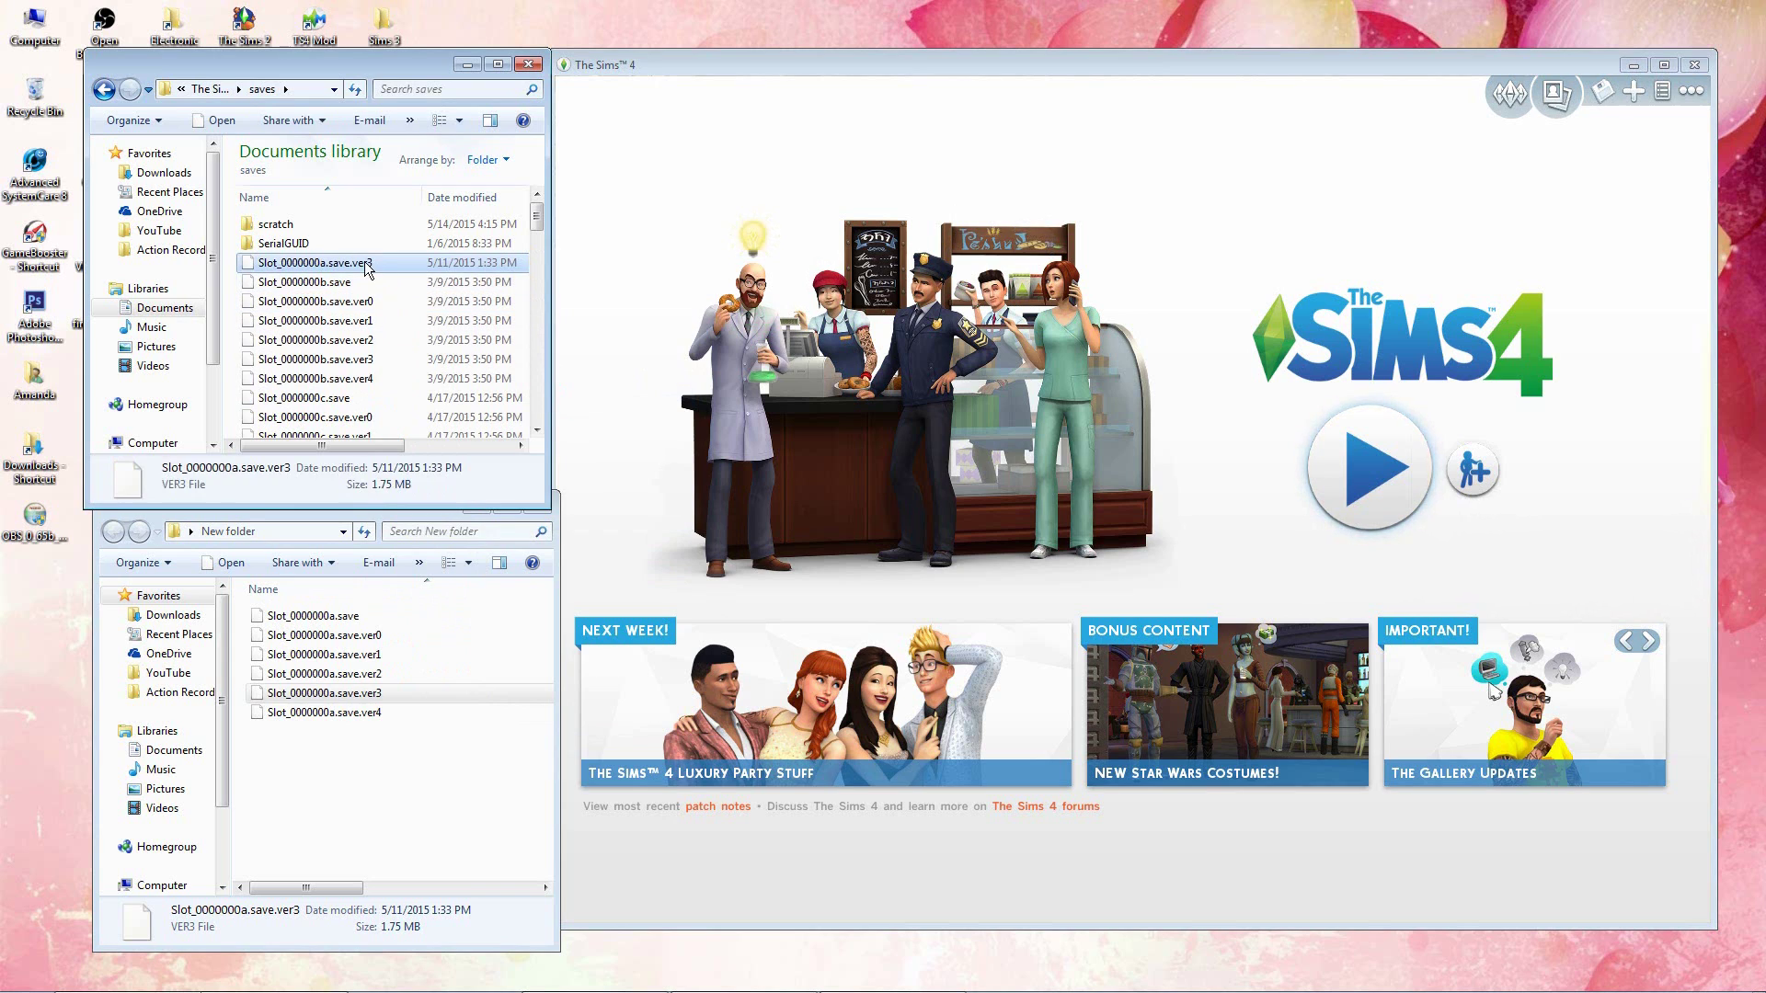
Step: Rename the pasted backup to Slot_0000000a.save, accepting the extension change
click(369, 264)
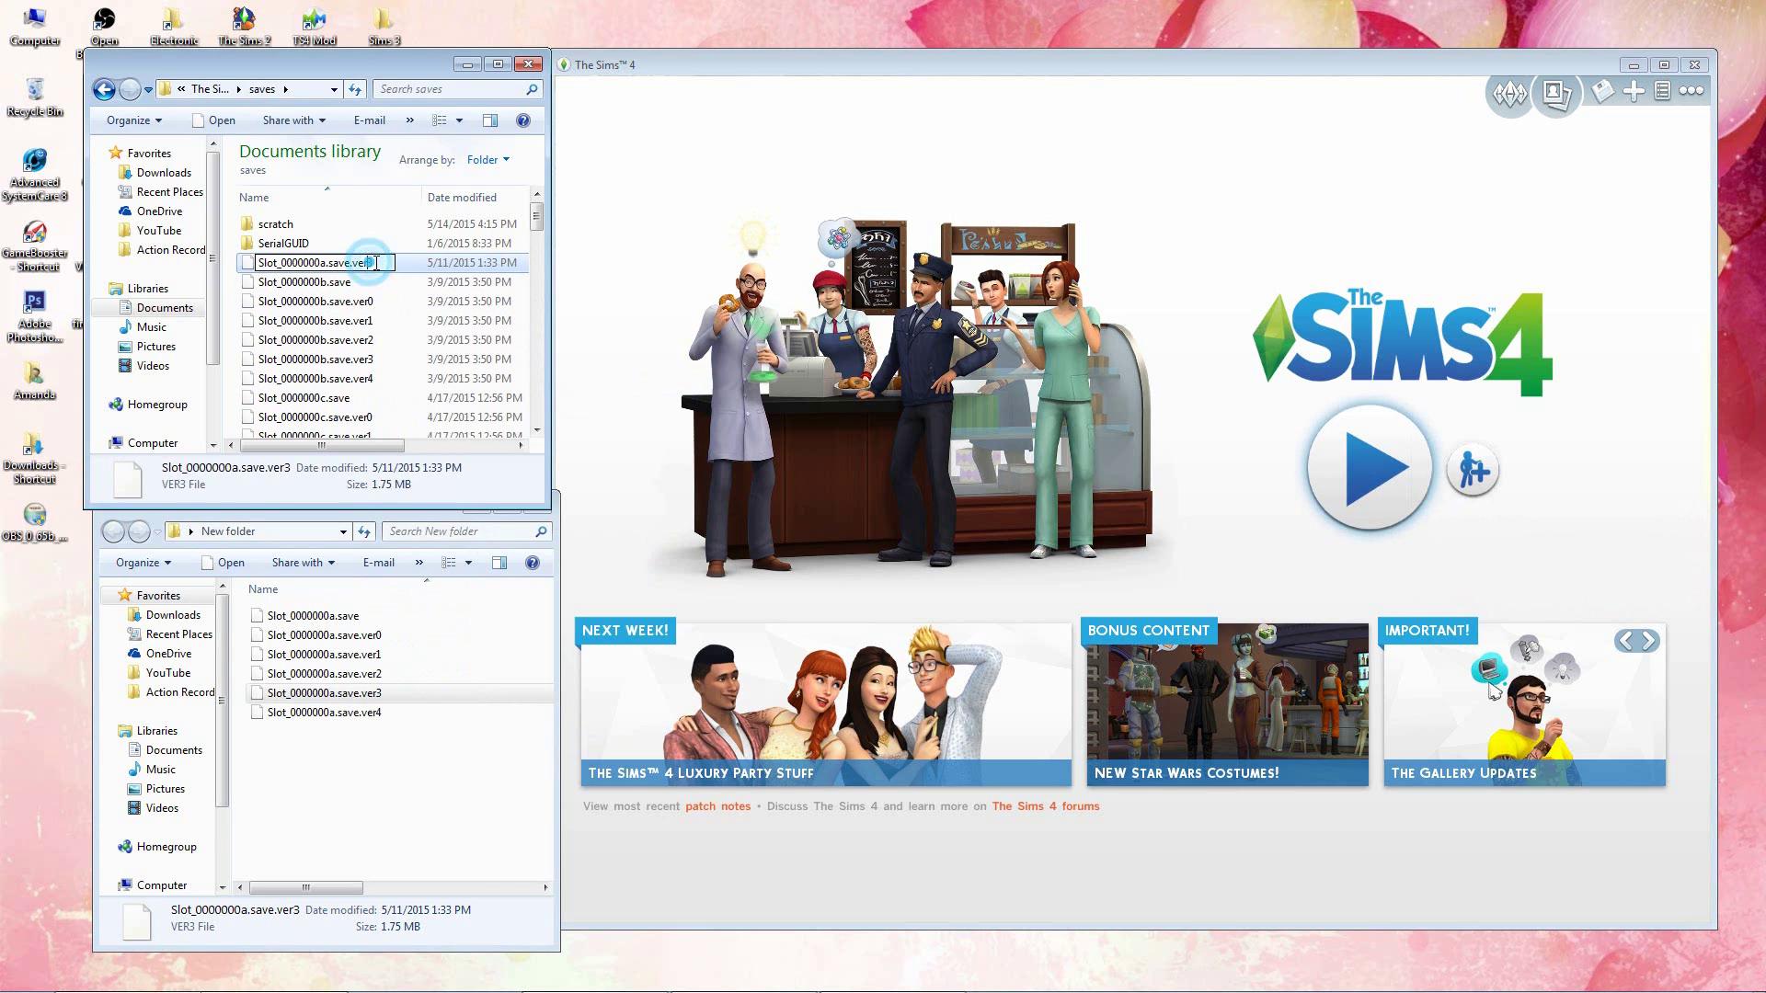
key(BackSpace)
key(BackSpace)
key(BackSpace)
key(BackSpace)
key(BackSpace)
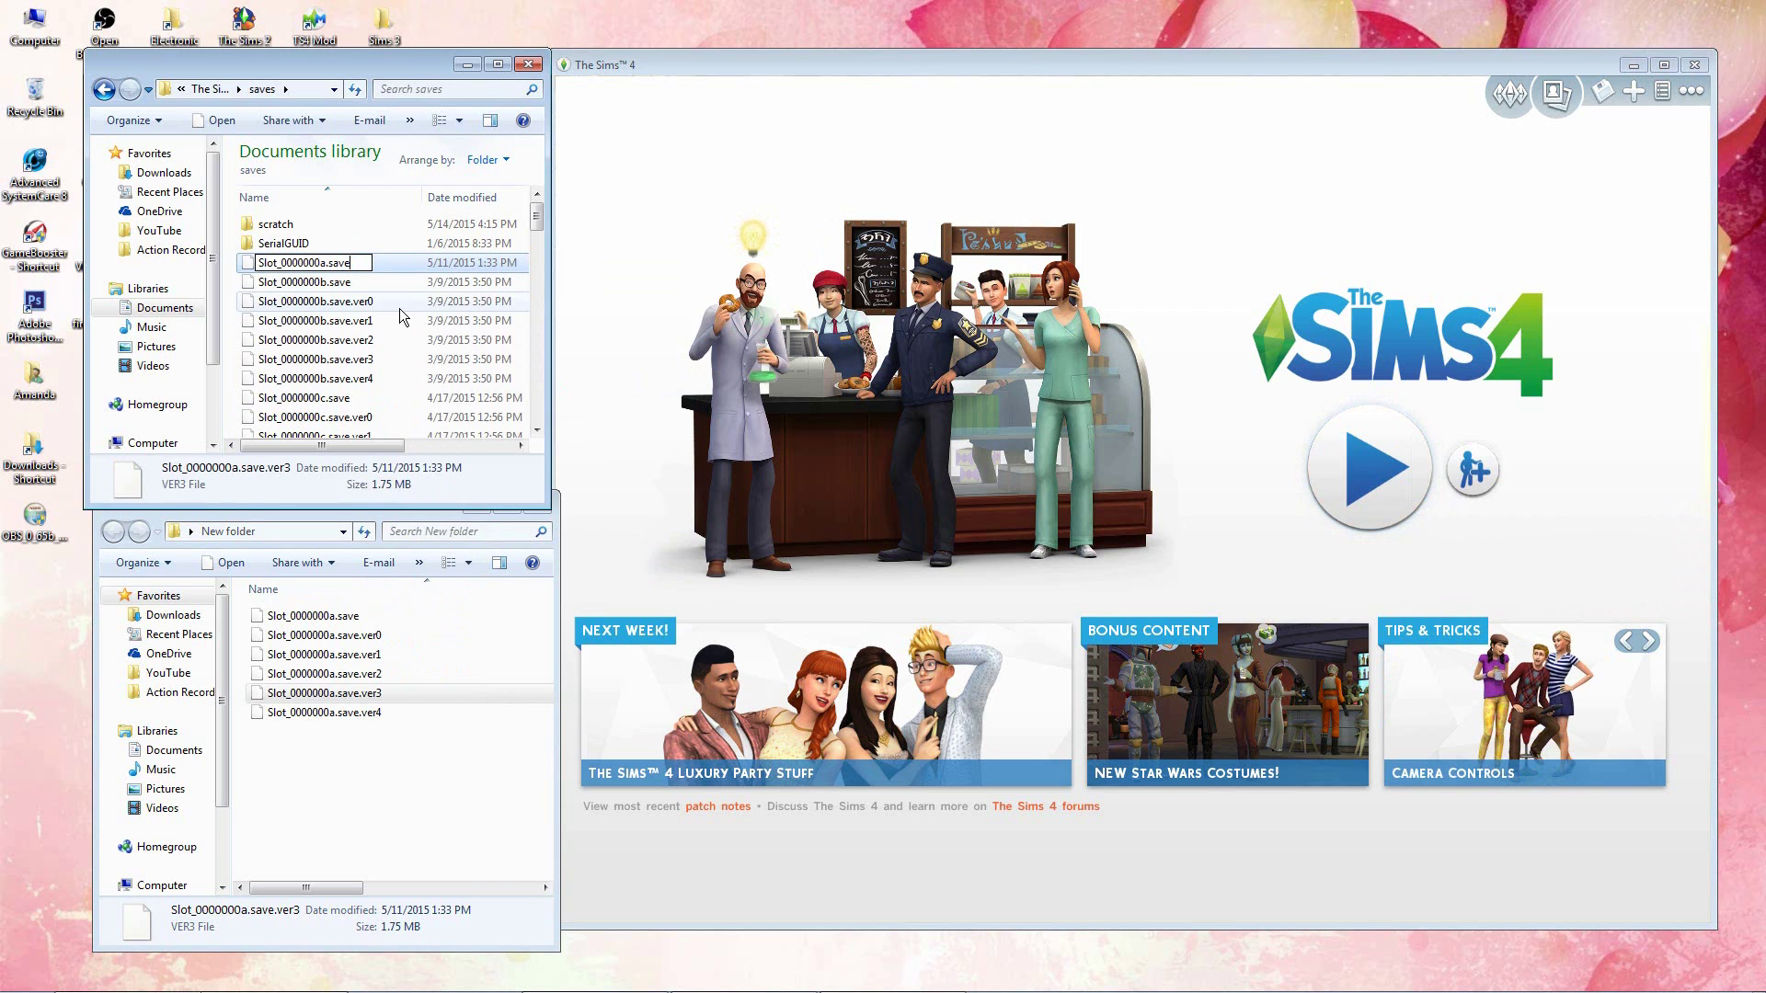
key(Return)
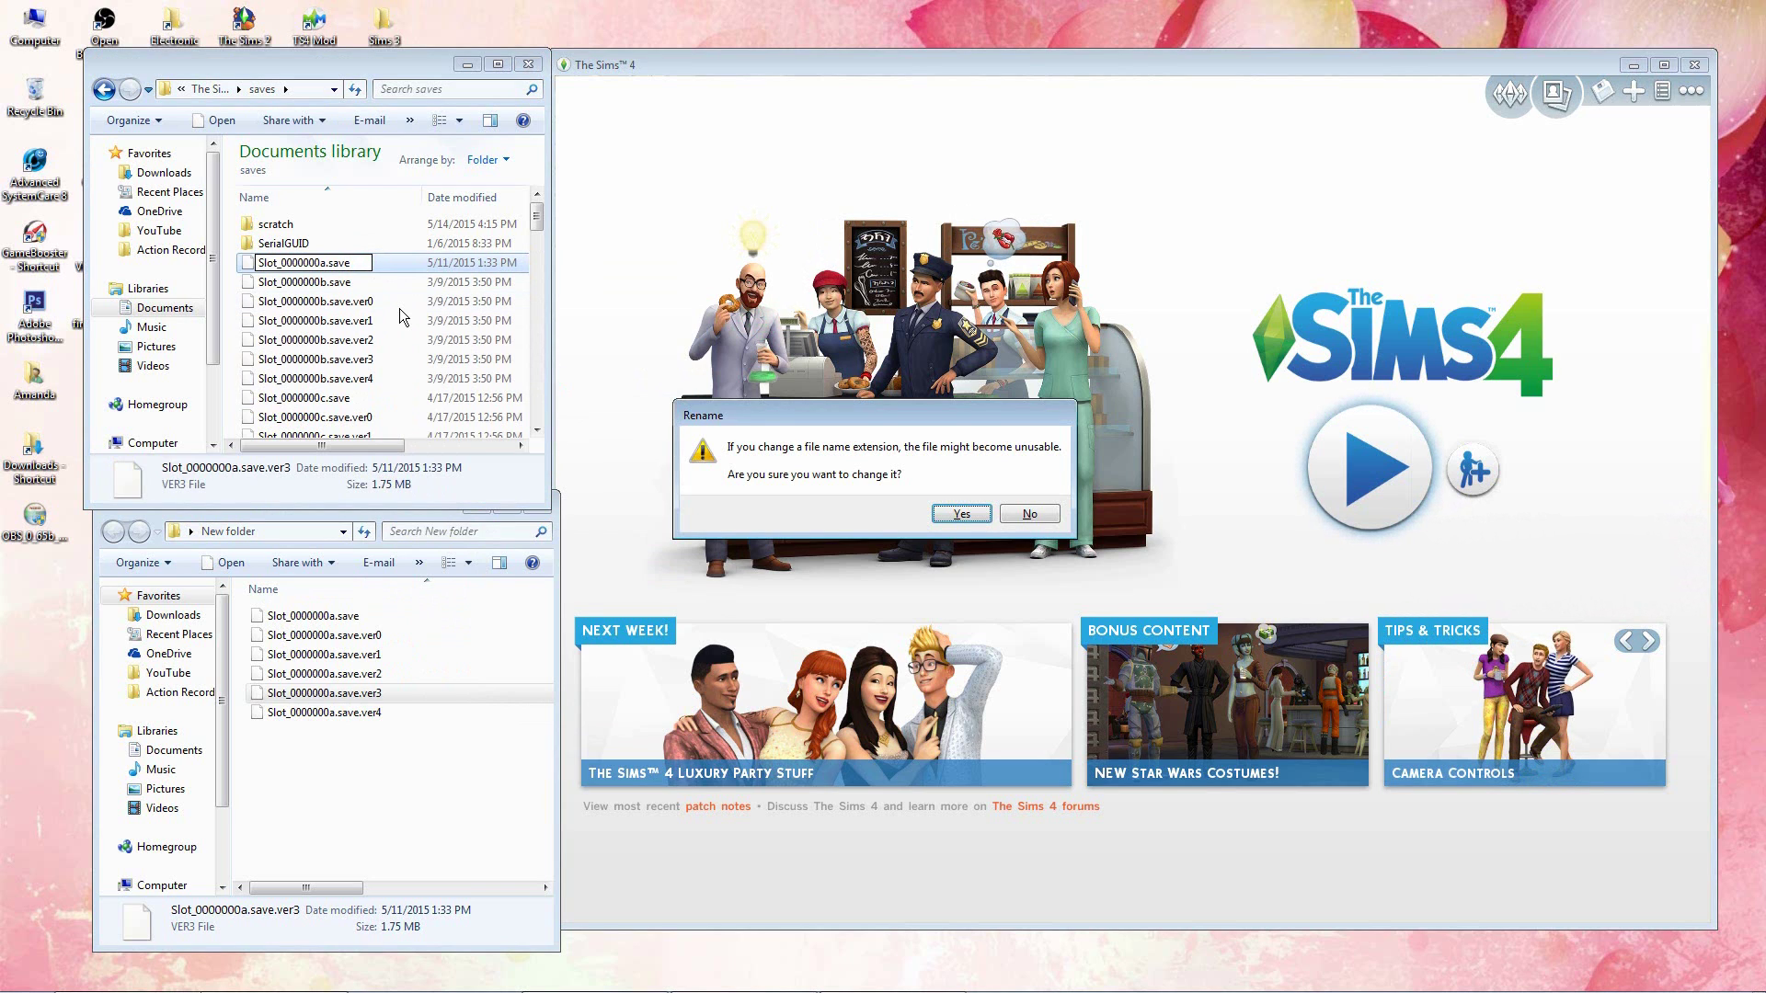
click(961, 514)
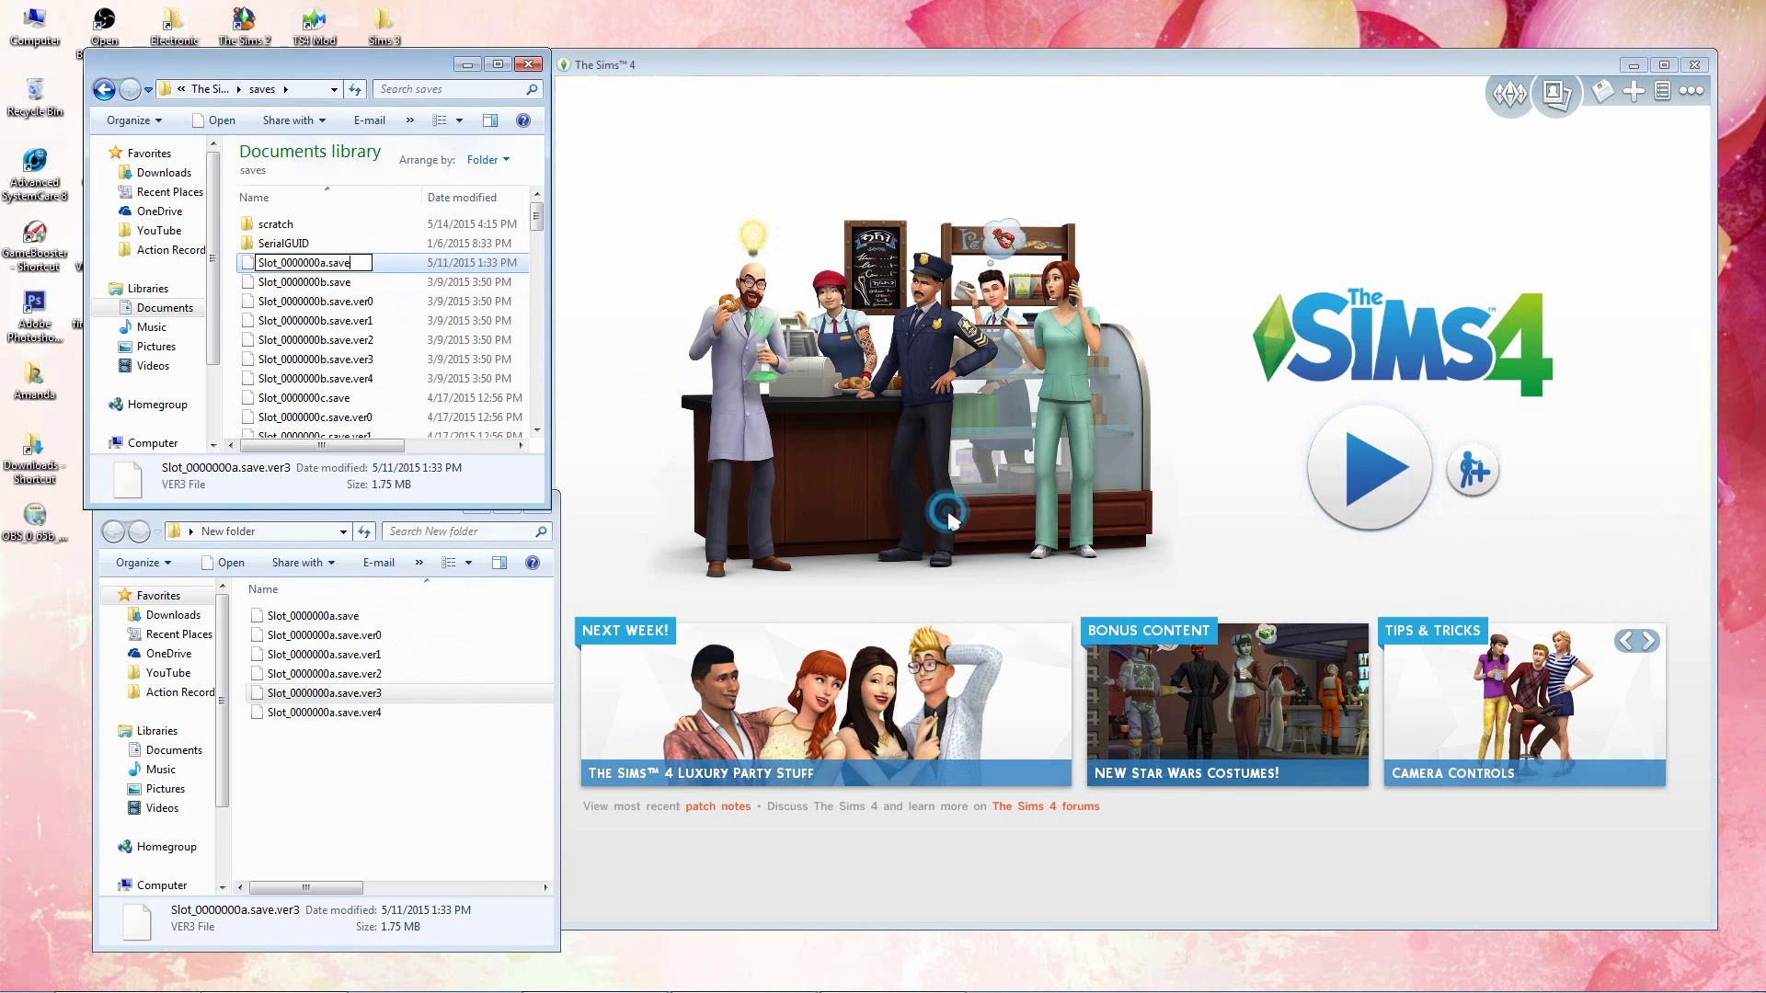
Step: Load the ver3-restored Disney LP save, dismiss the Items Removed notice, and pan to the kitchen
click(1602, 92)
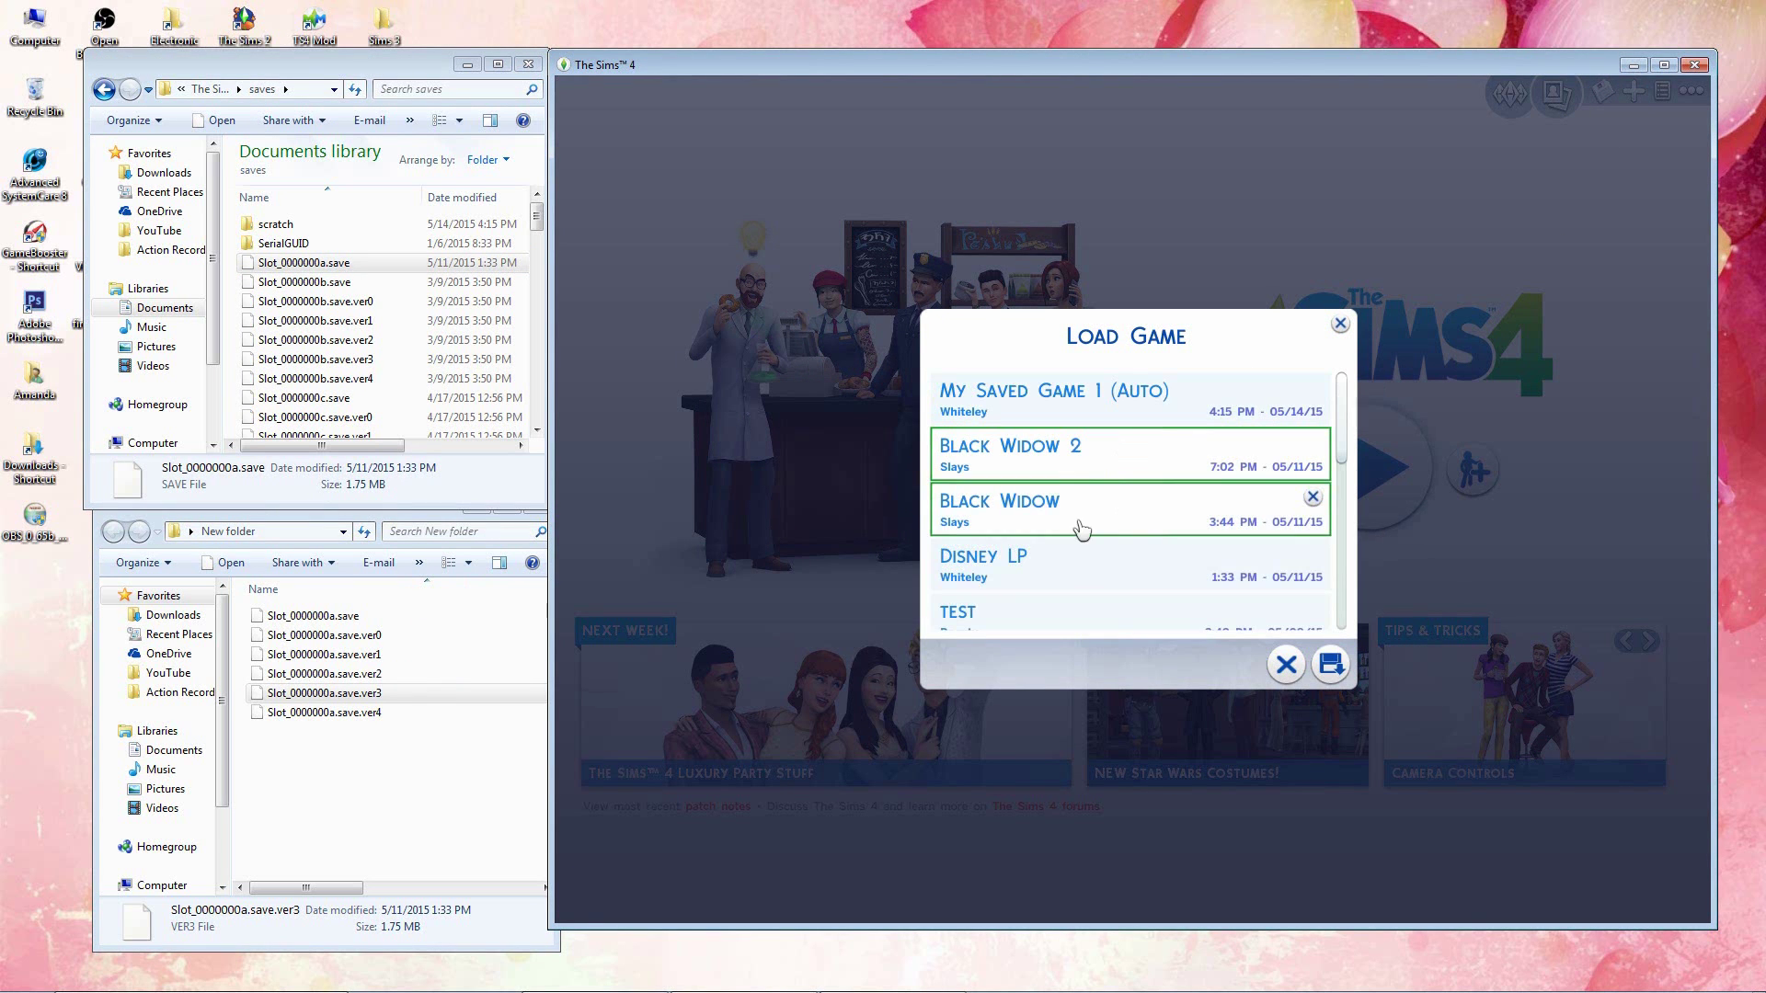
double_click(1057, 575)
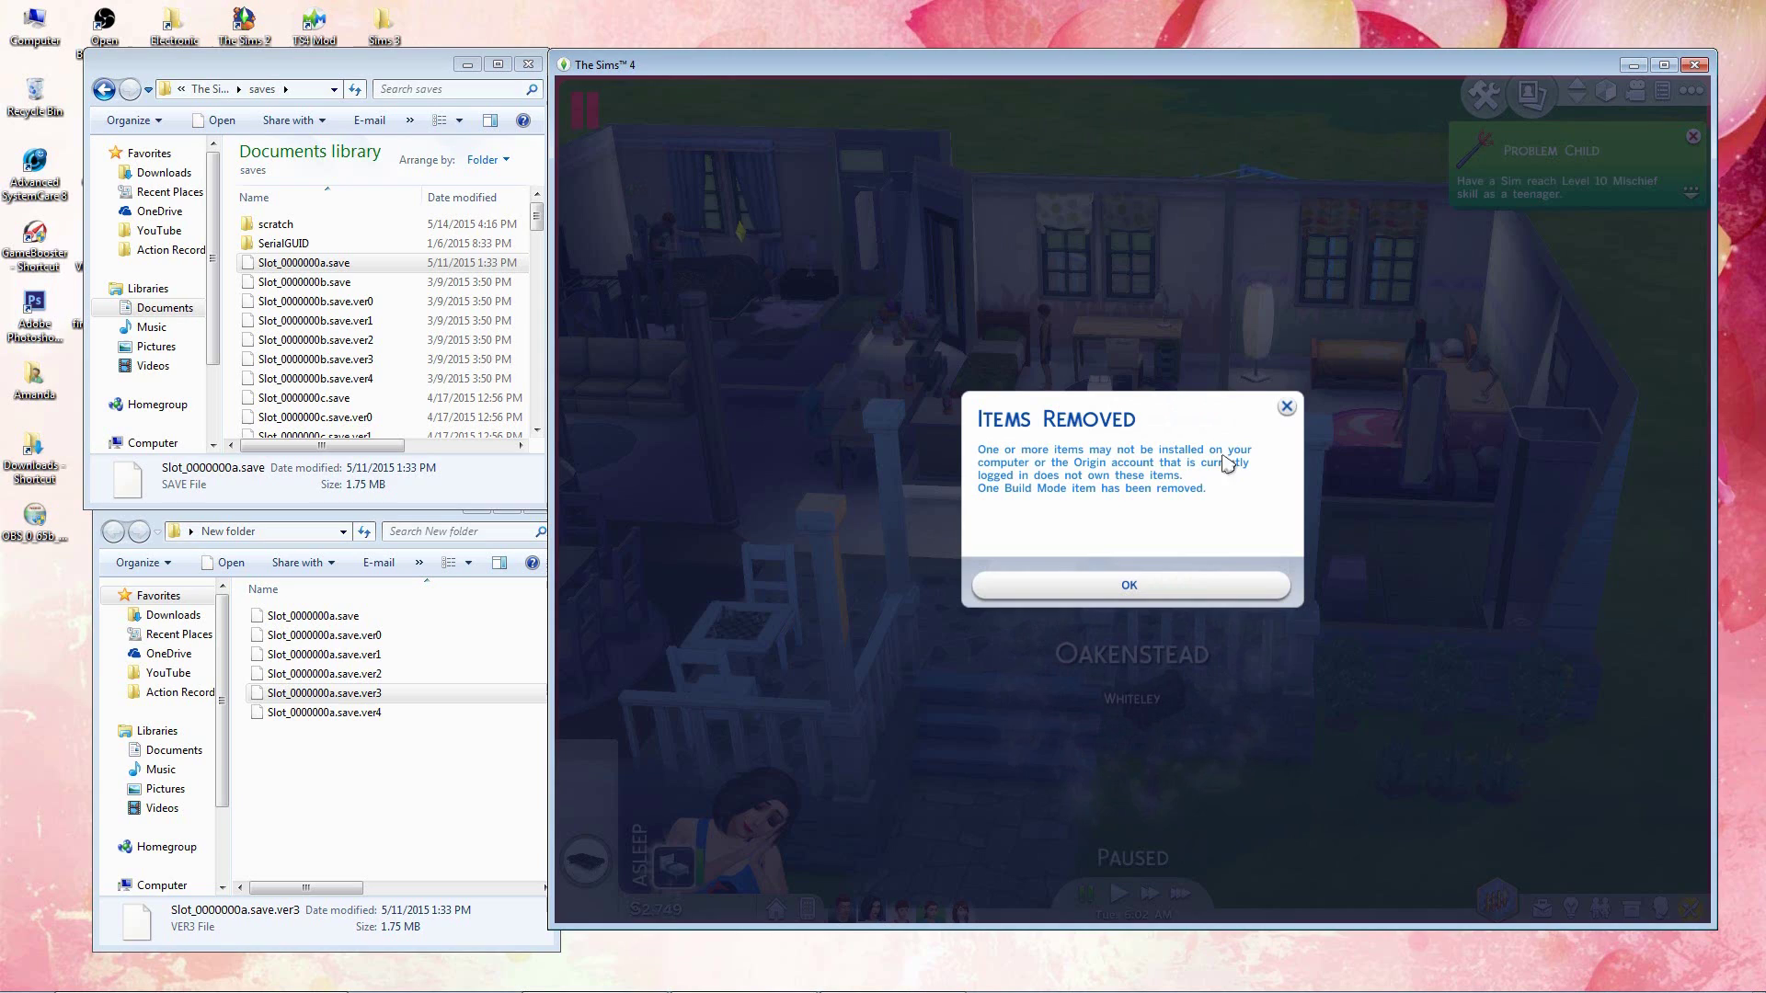
click(1286, 407)
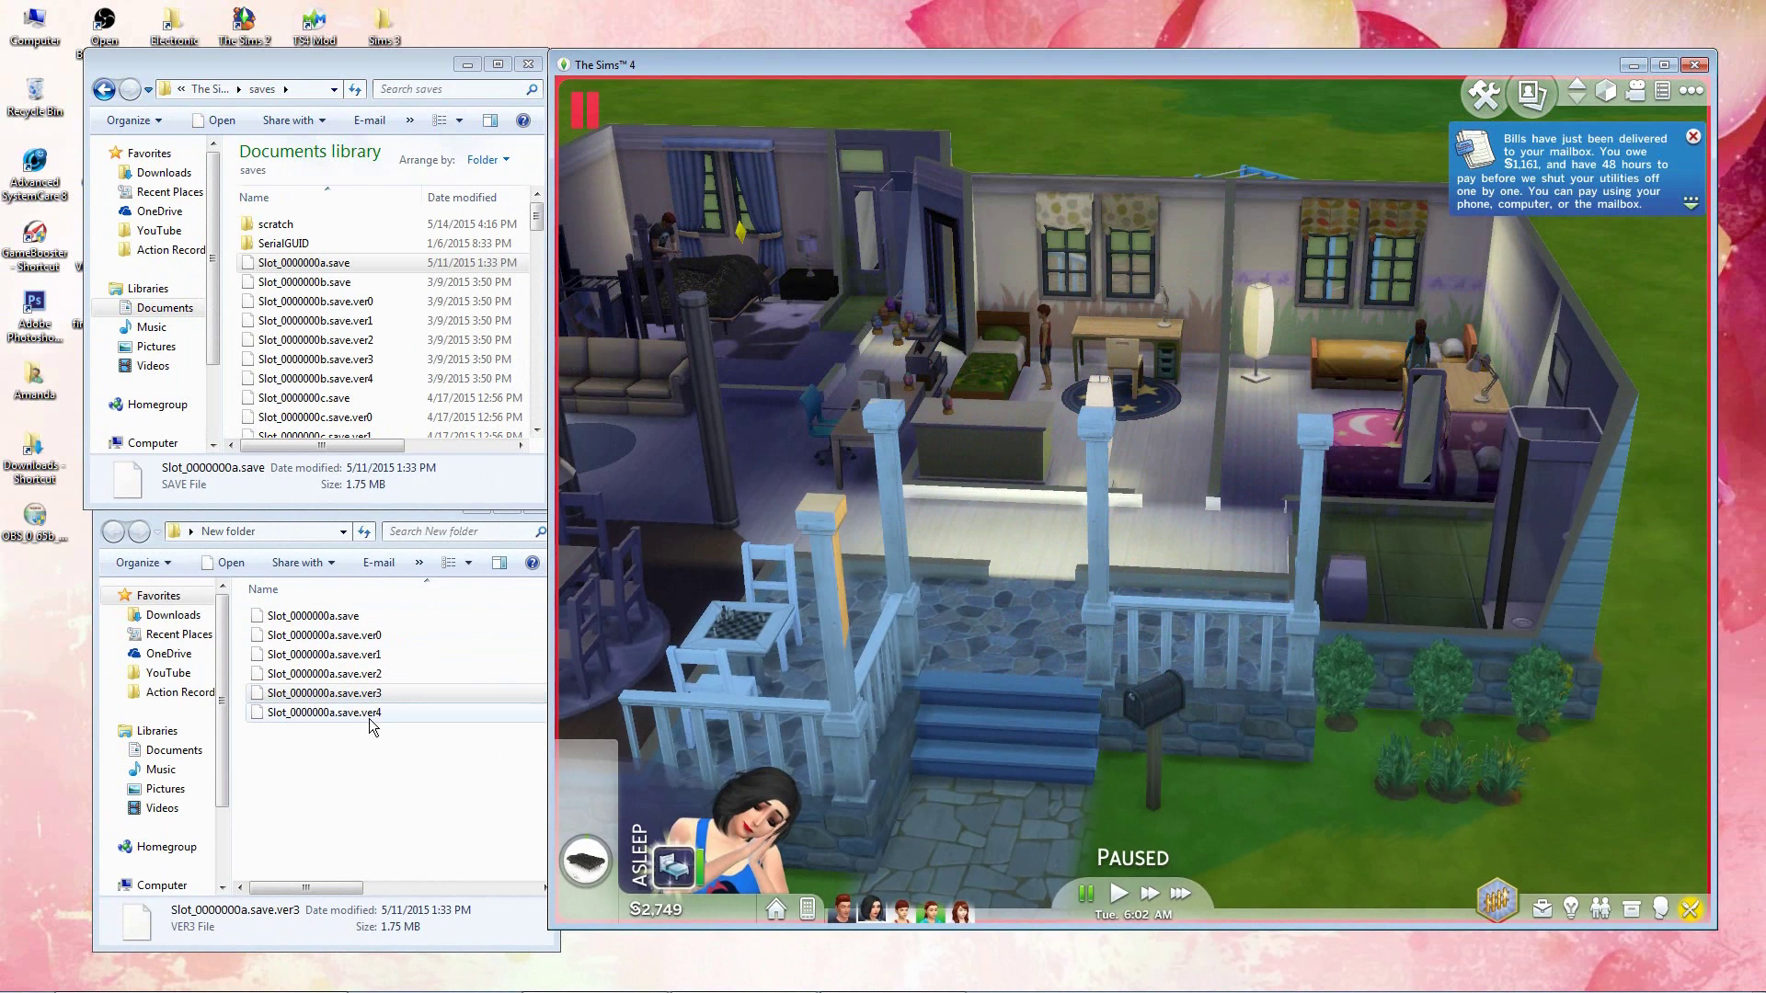
key(a)
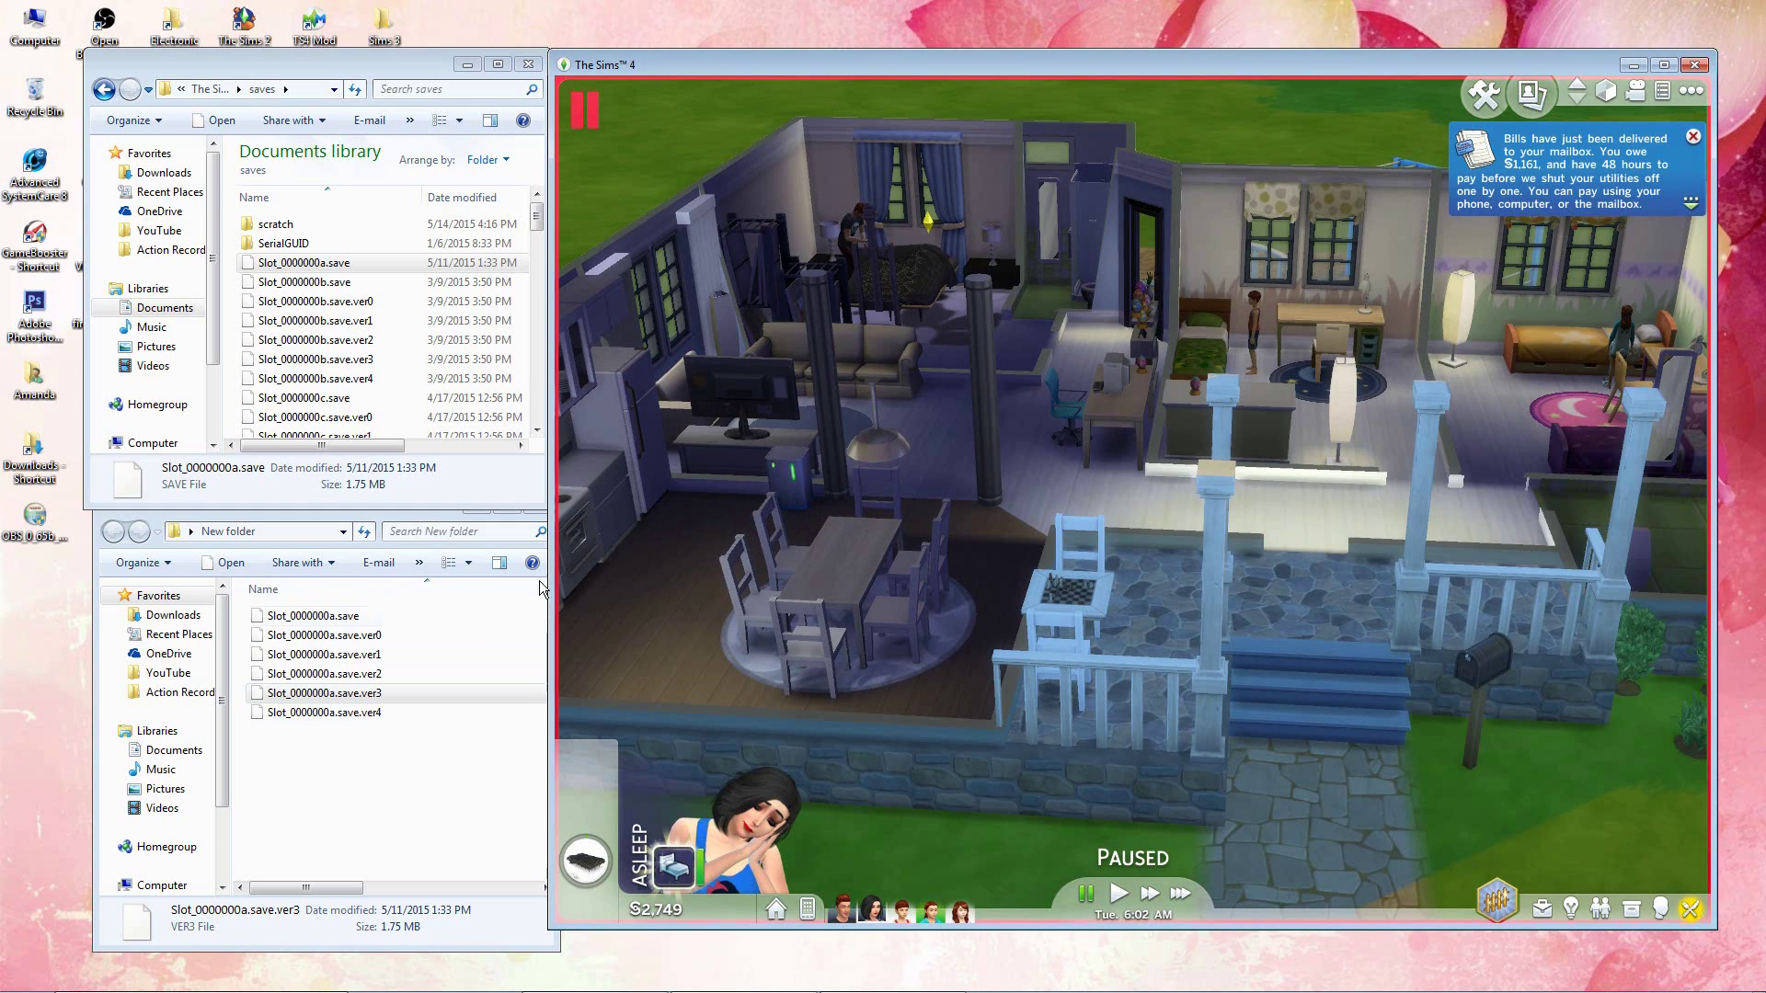
click(405, 635)
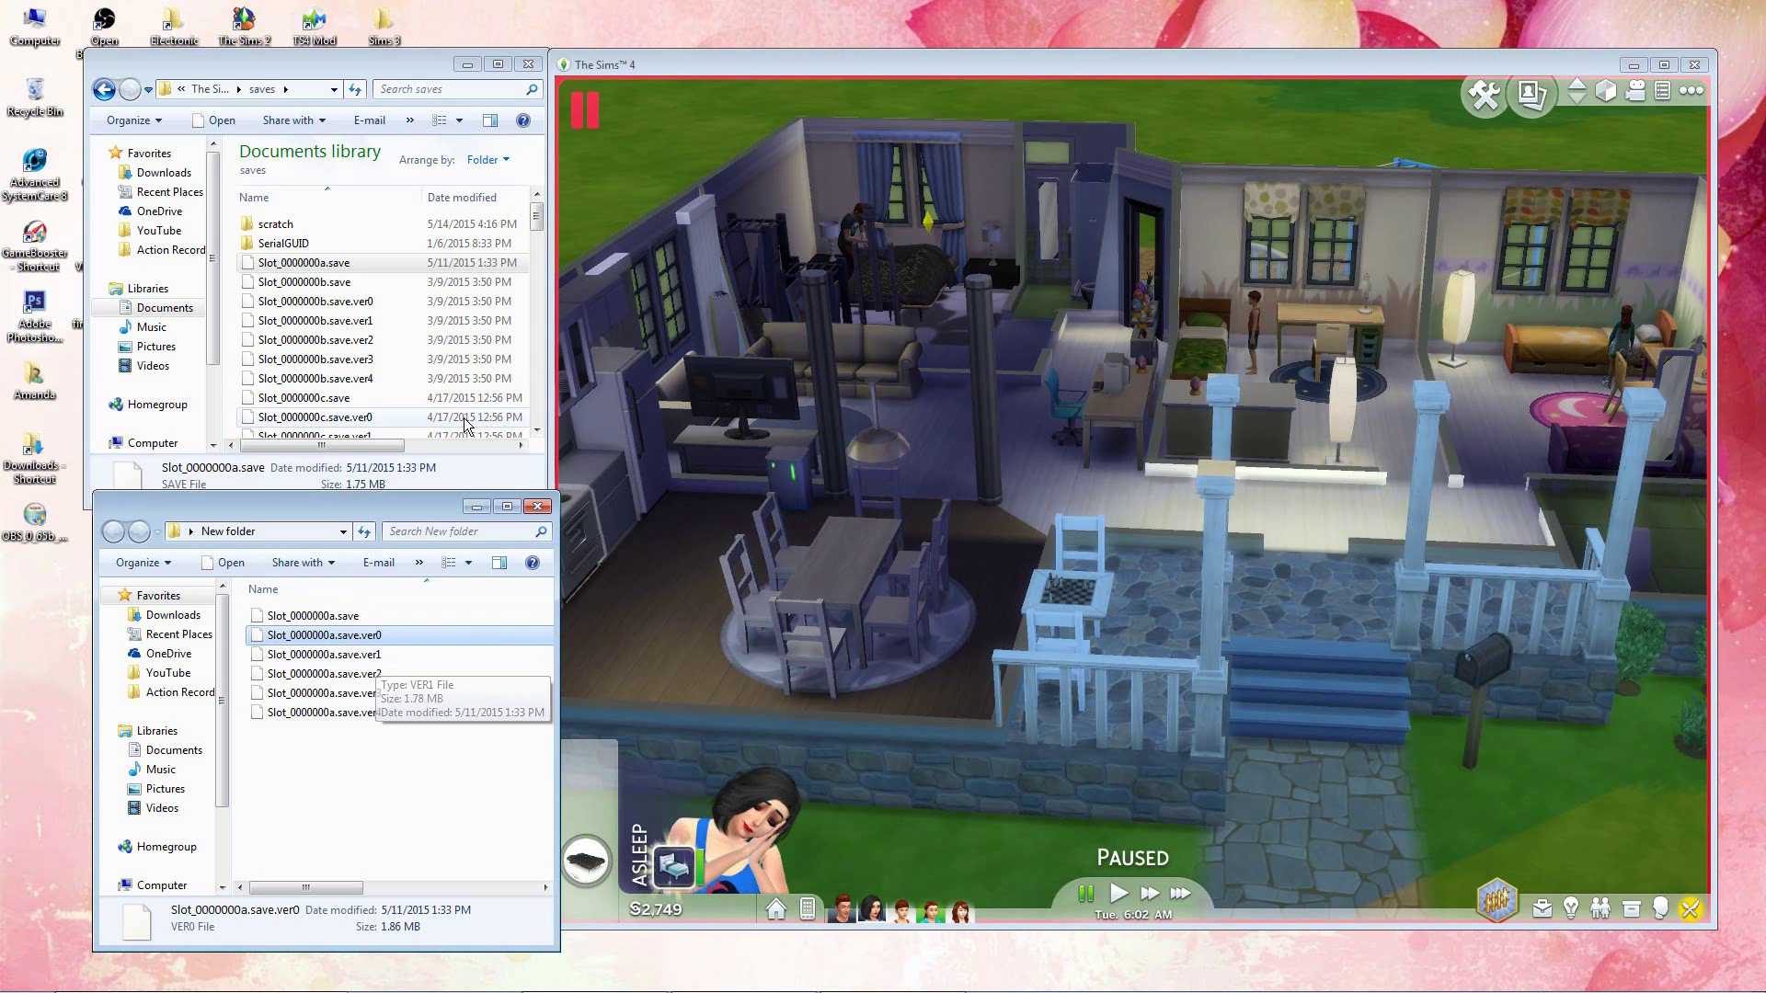
Step: Enlarge the saves window and select Slot_0000000c.save through Slot_0000000c.save.ver4
click(405, 66)
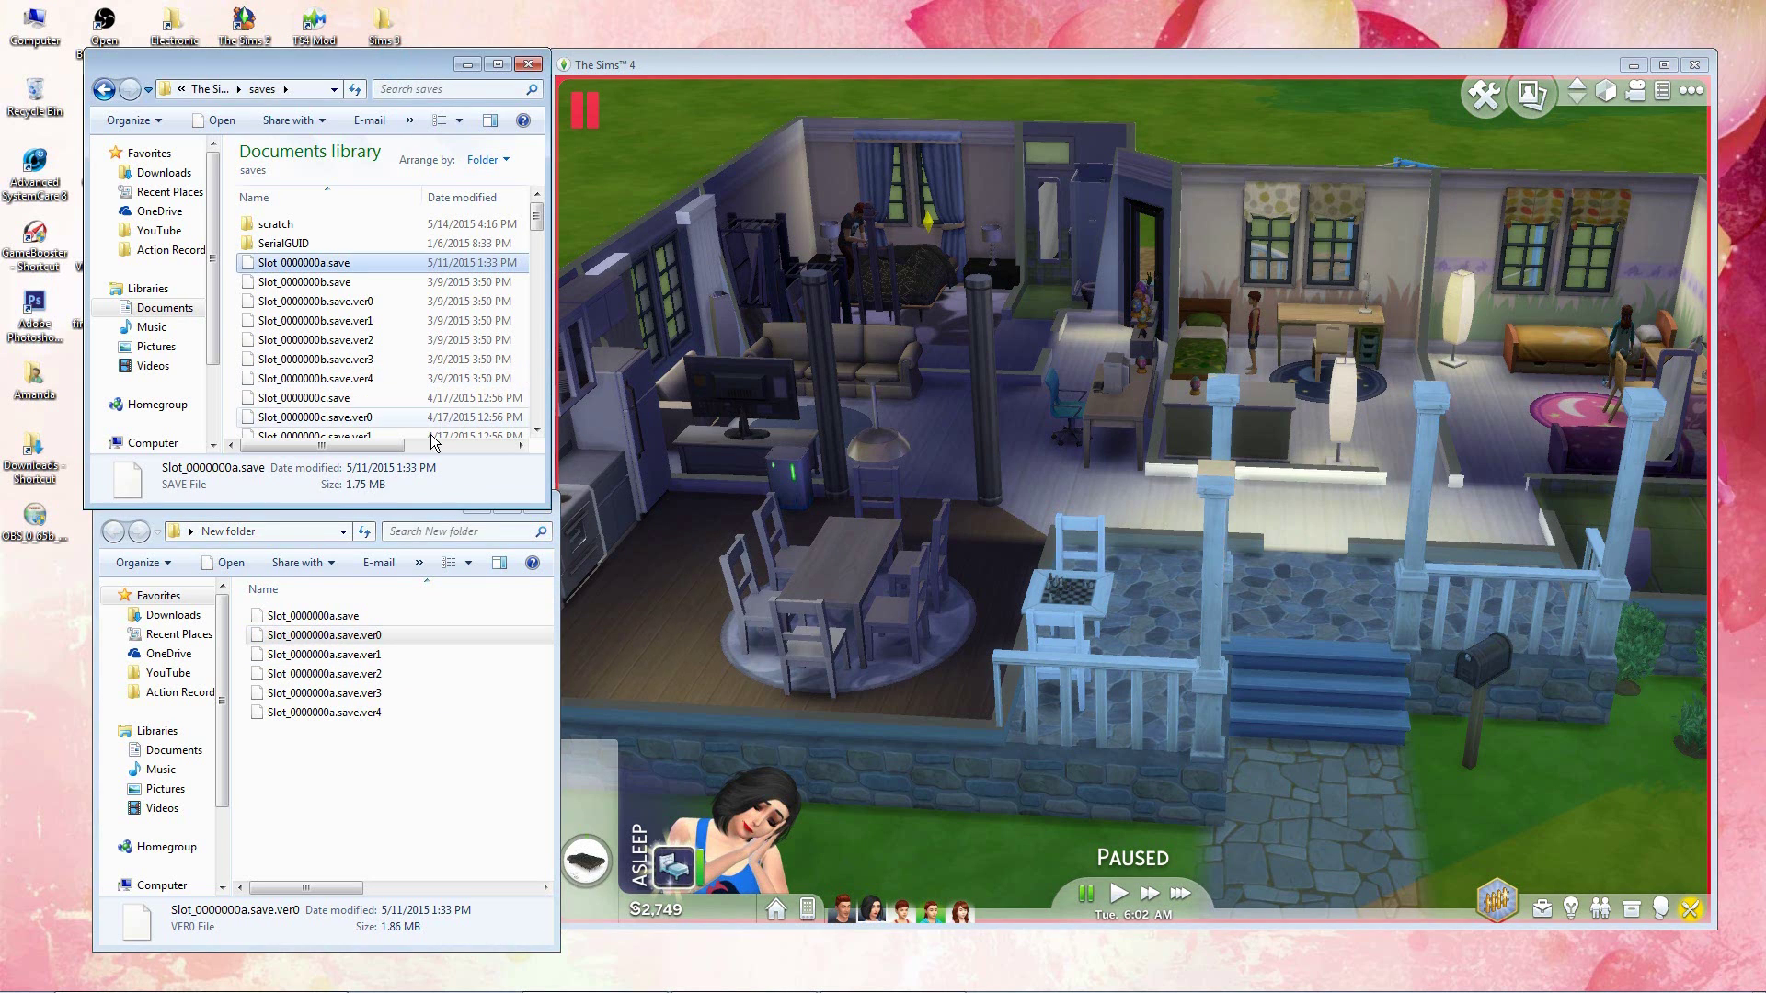
drag(442, 508, 442, 858)
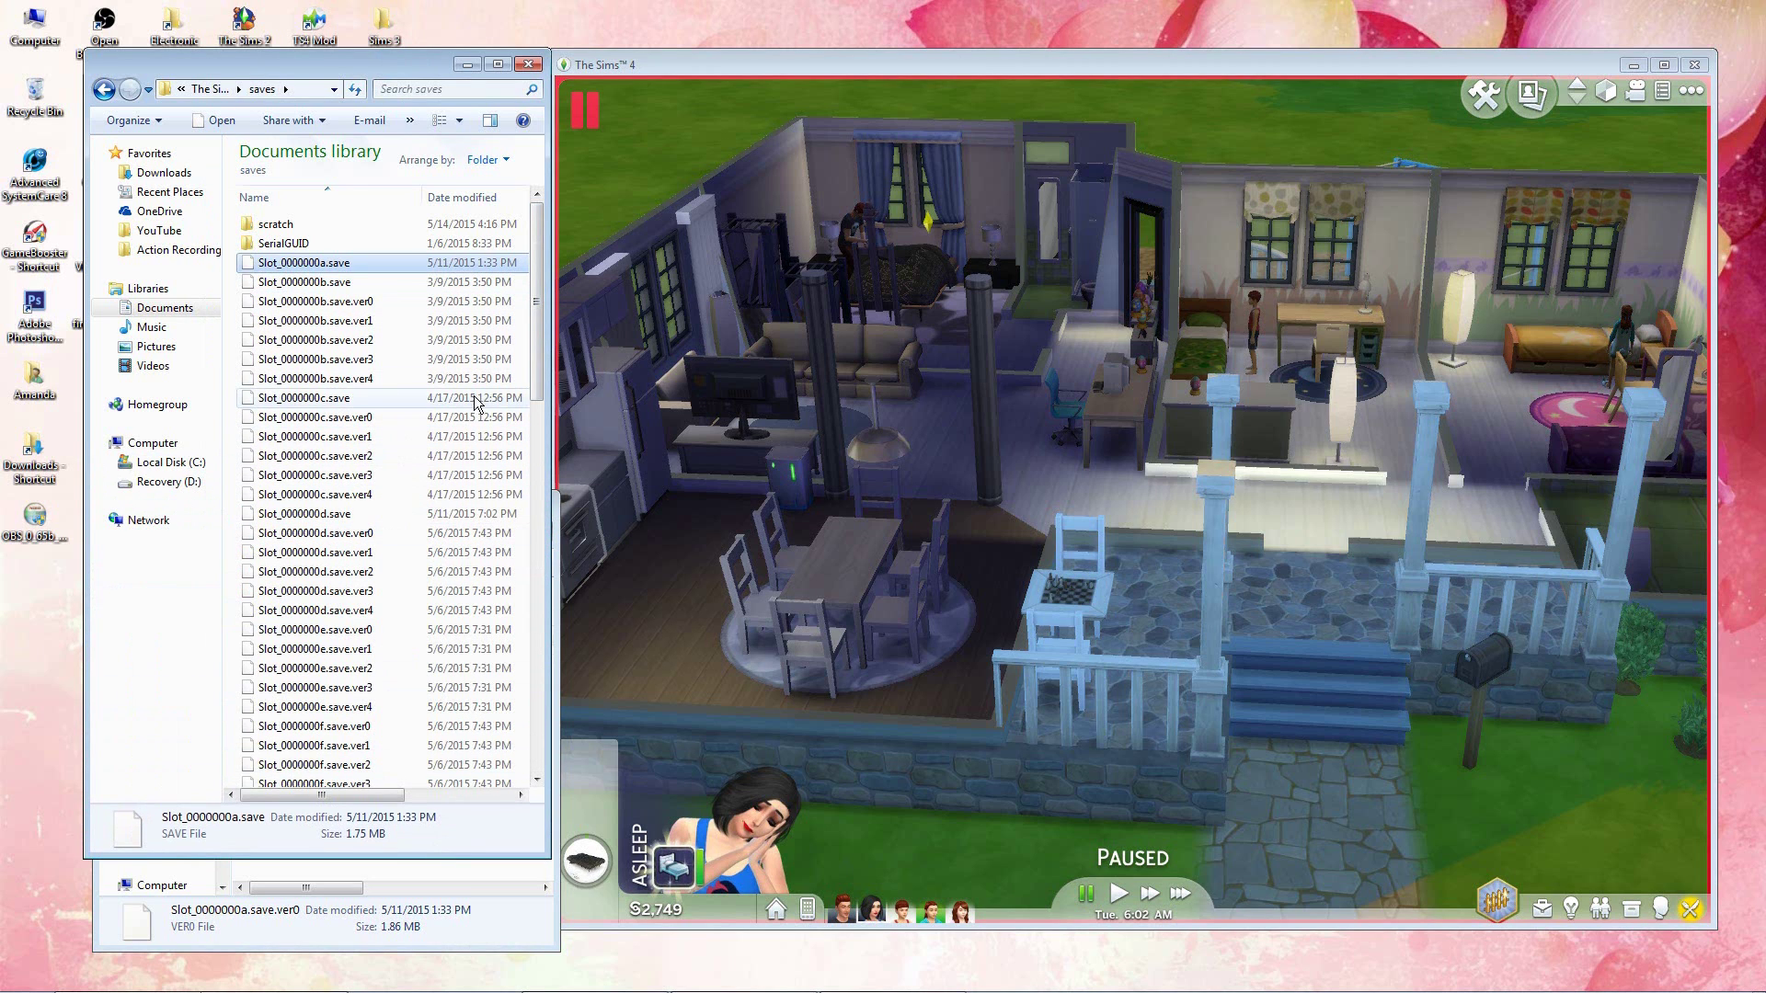
click(410, 398)
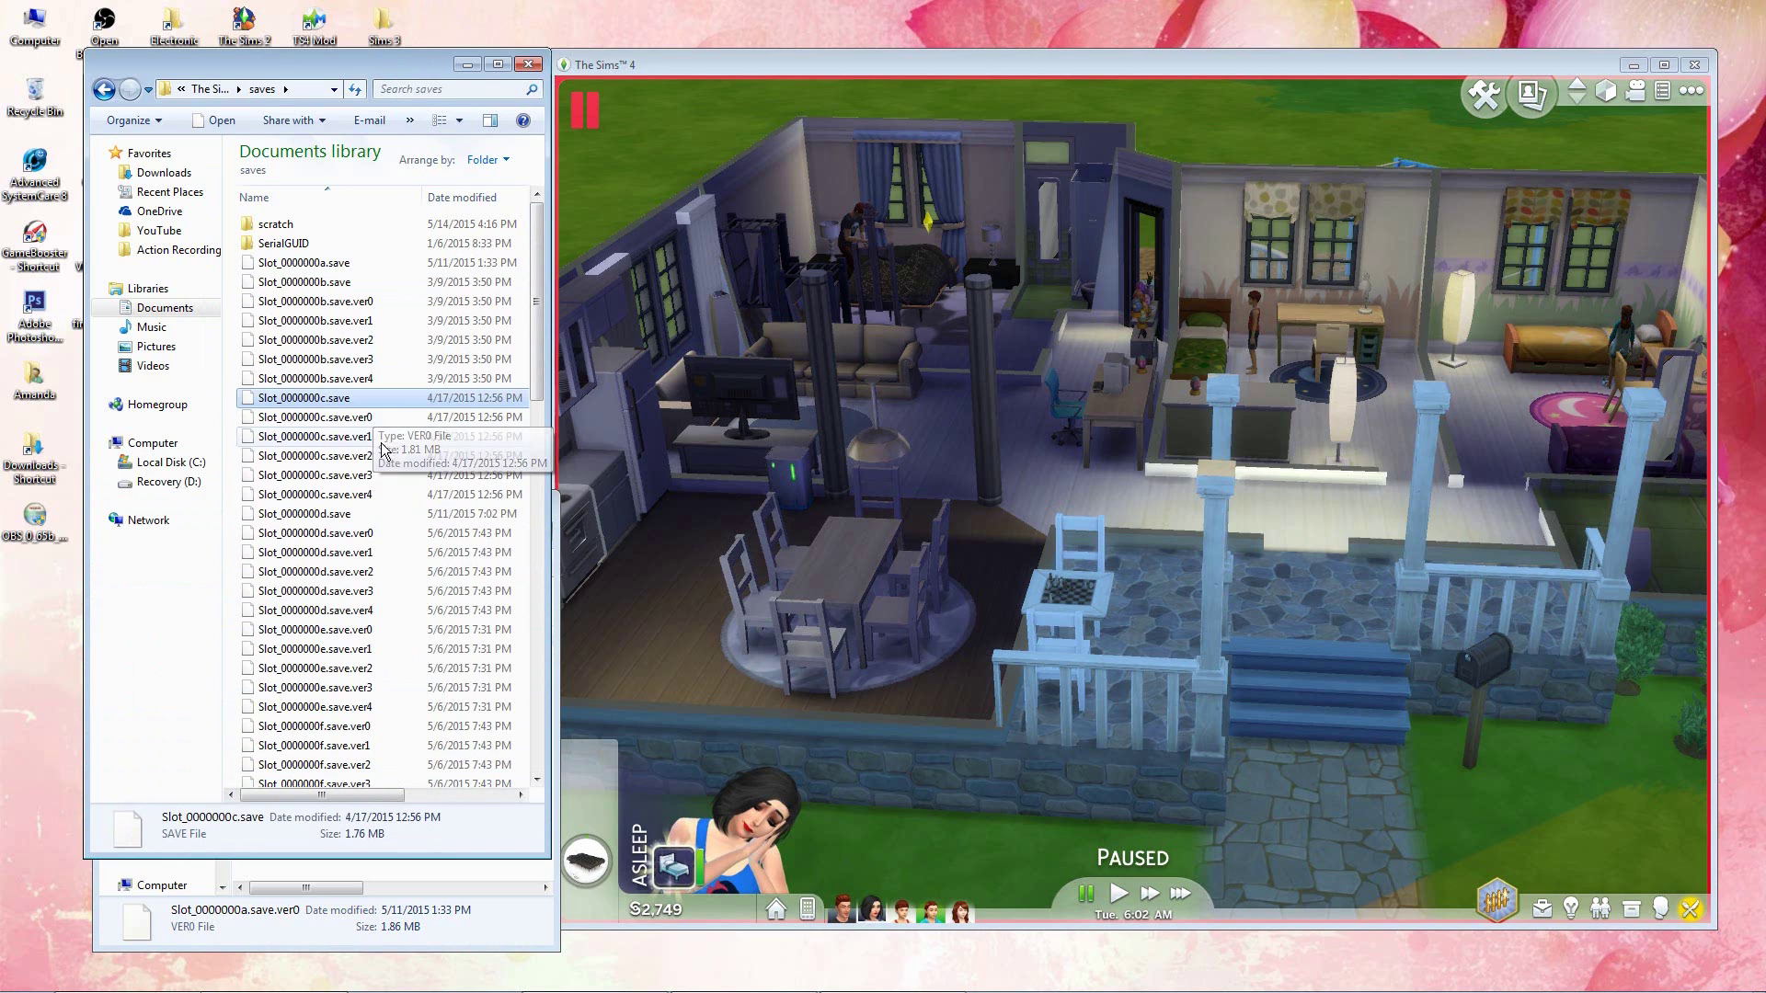
shift+click(363, 495)
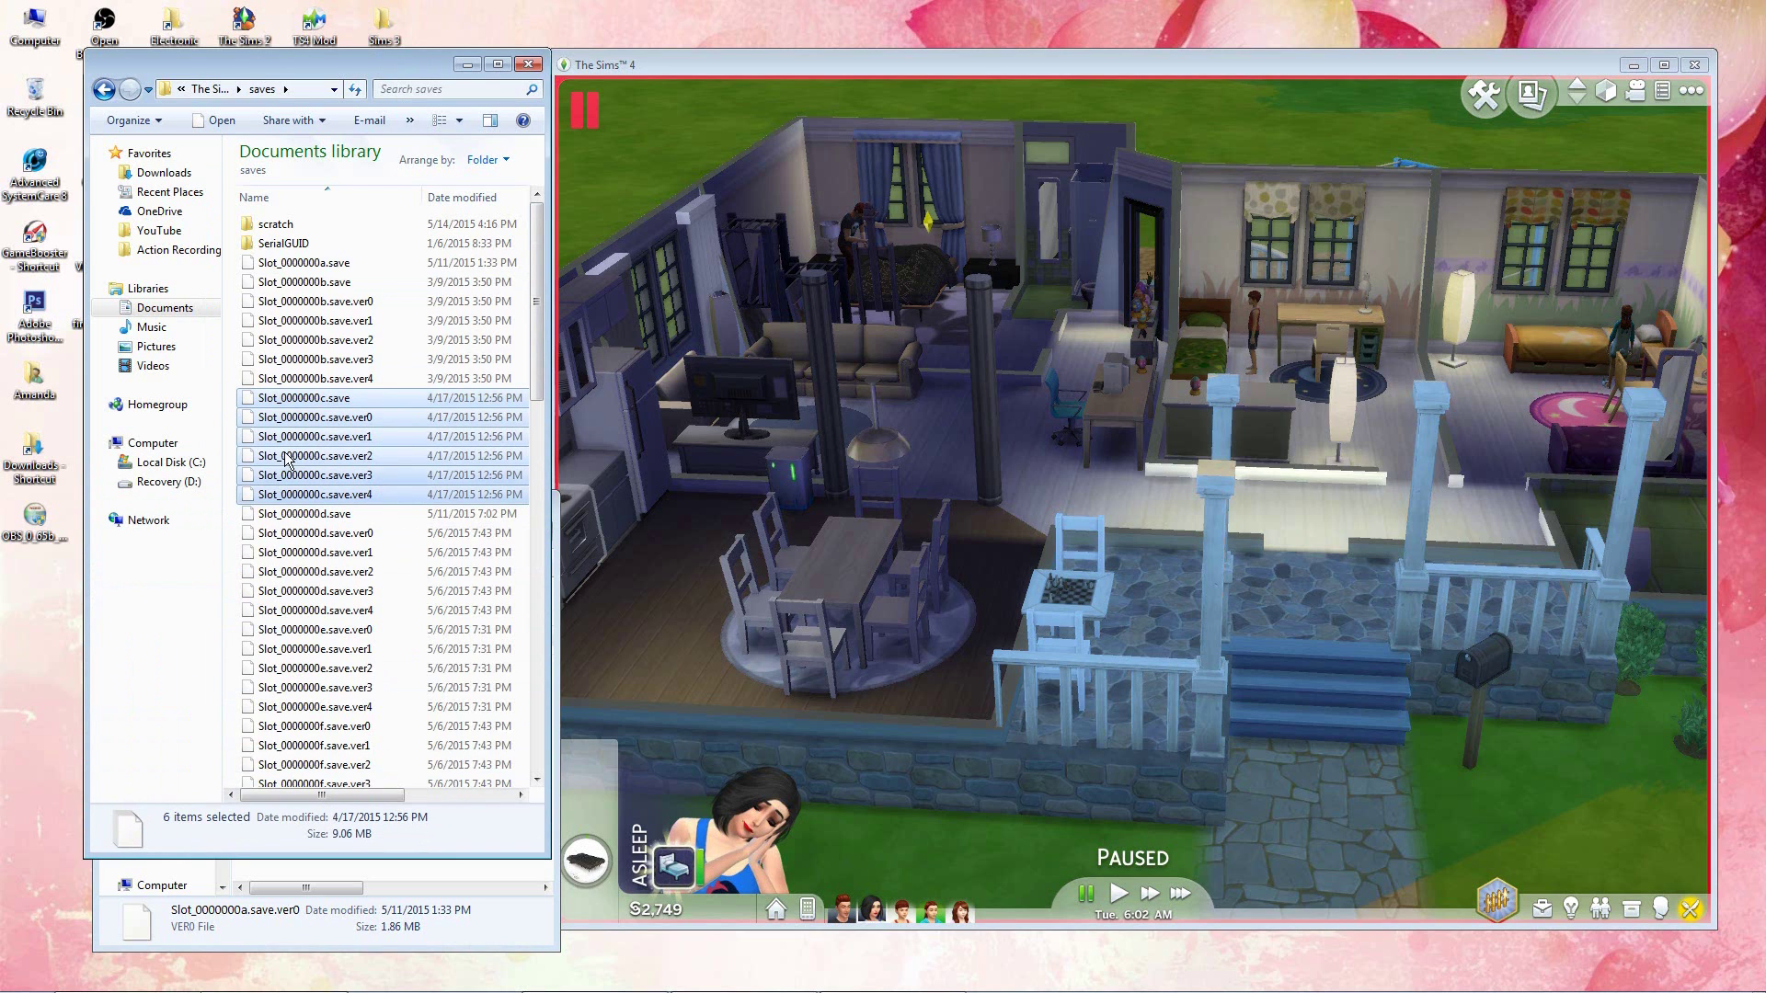
scroll(438, 431, down, 6)
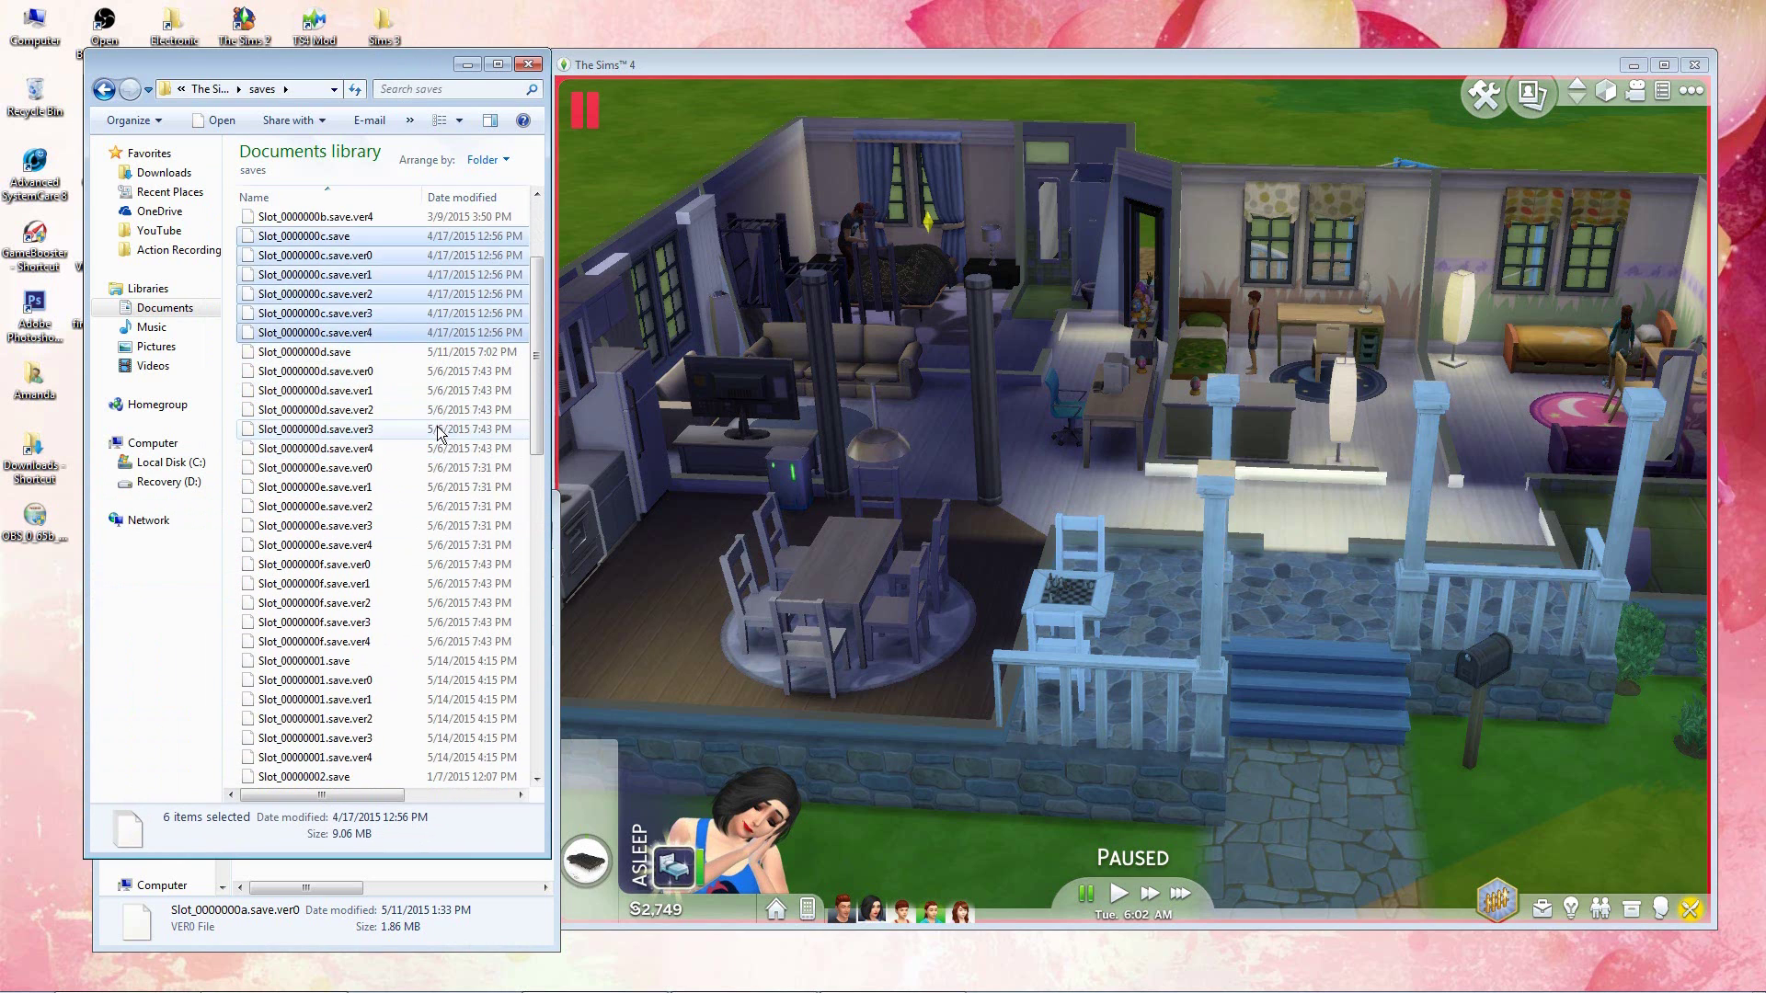